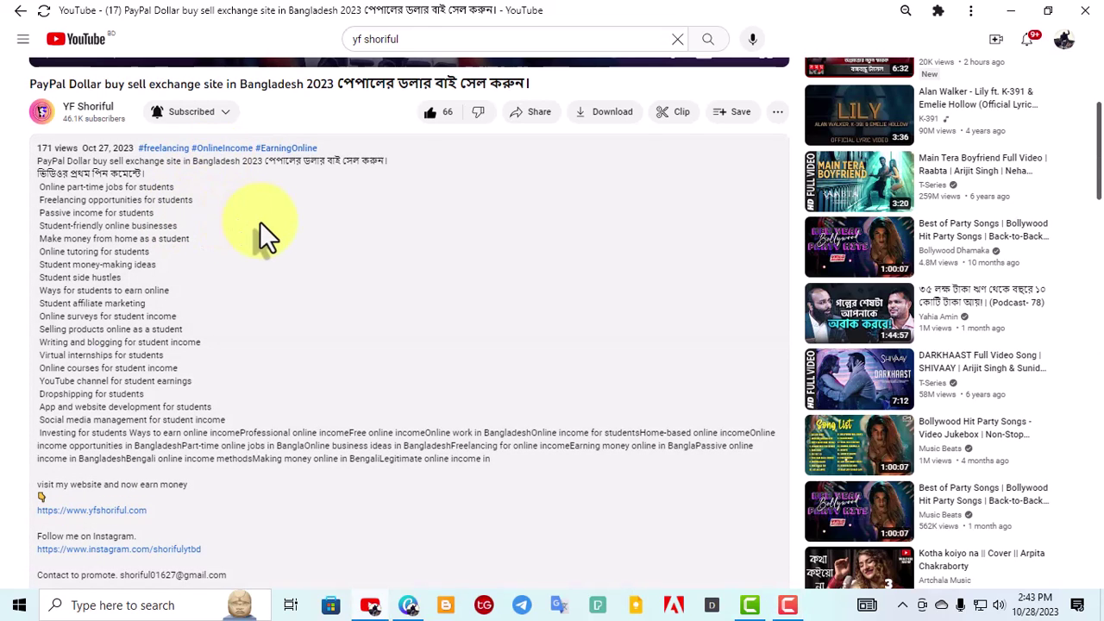
Step: Find the website link in the YouTube video's description and open yfshoriful.com
scroll(210, 282, down, 1)
scroll(210, 285, down, 2)
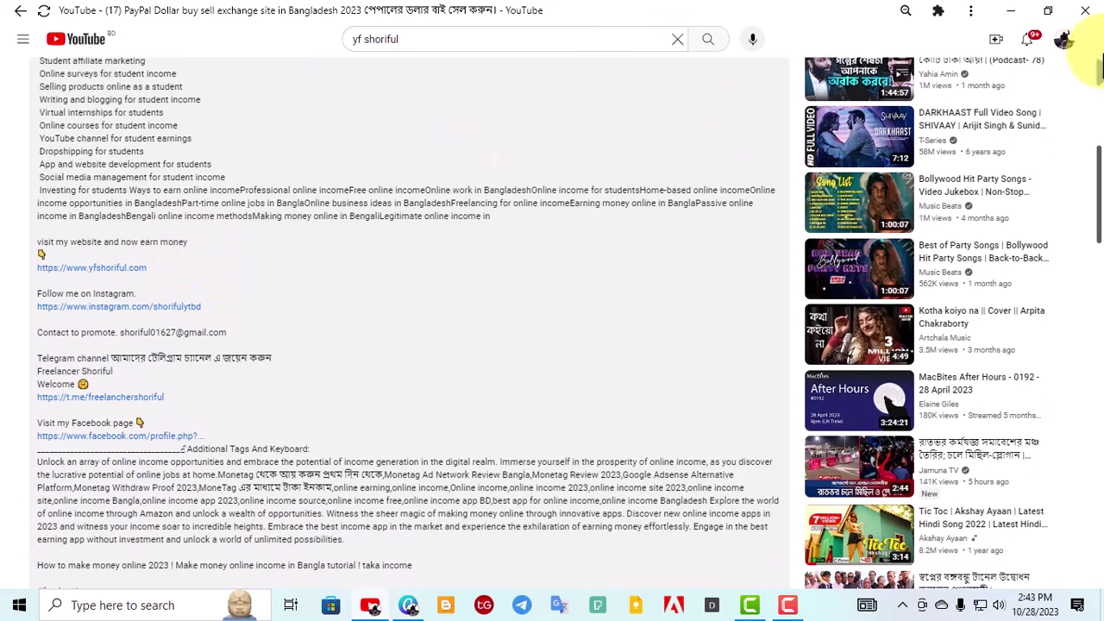
scroll(838, 153, up, 6)
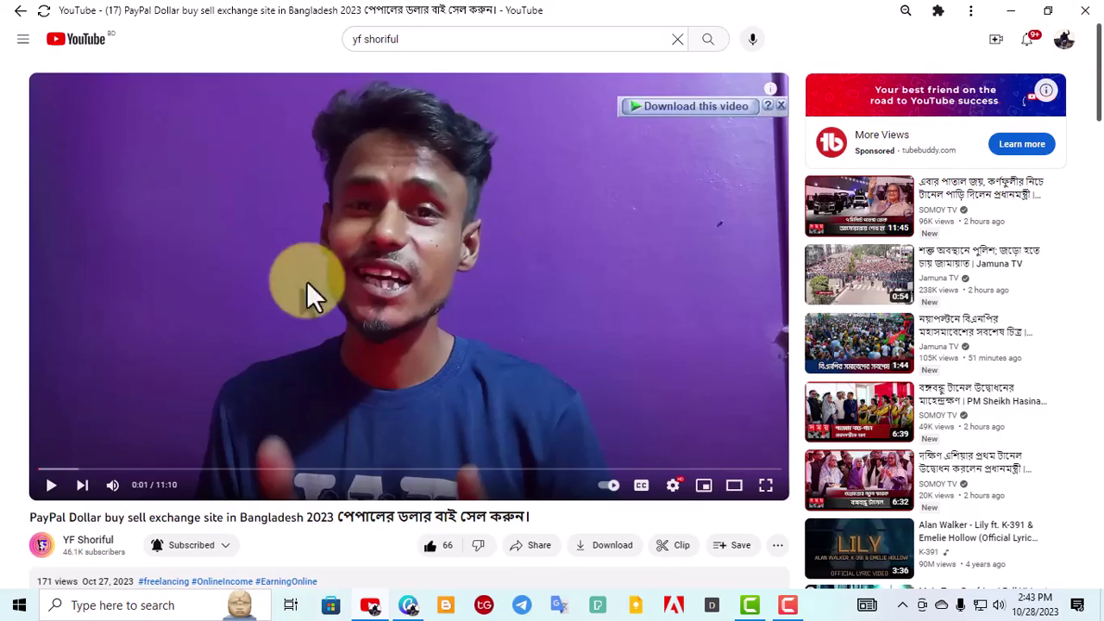
scroll(406, 251, down, 8)
drag(158, 379, 51, 381)
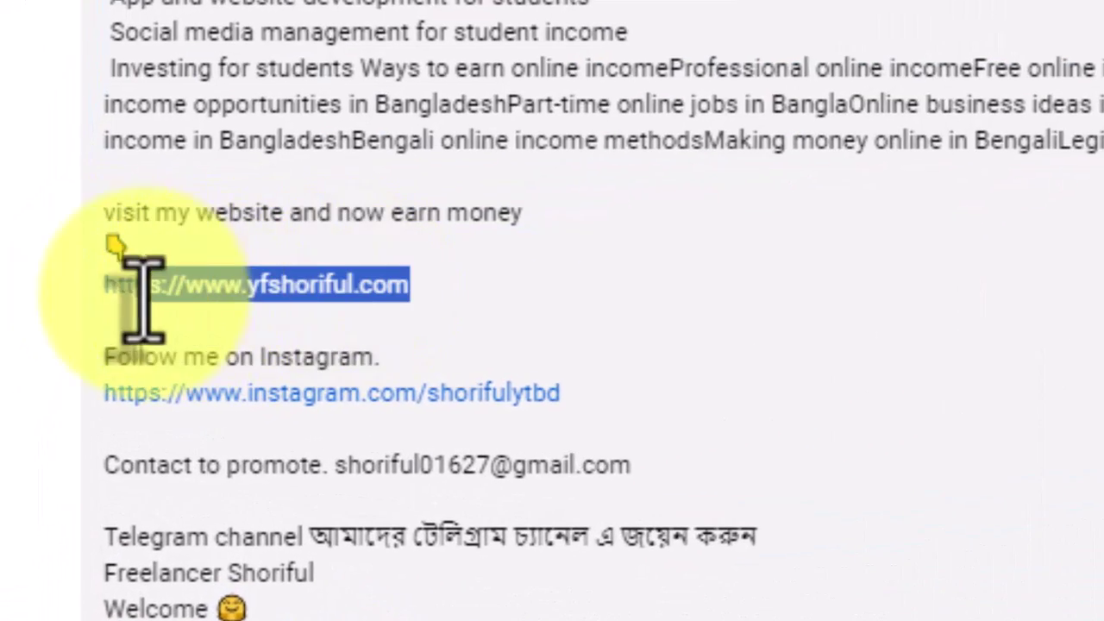
drag(142, 298, 29, 291)
click(302, 296)
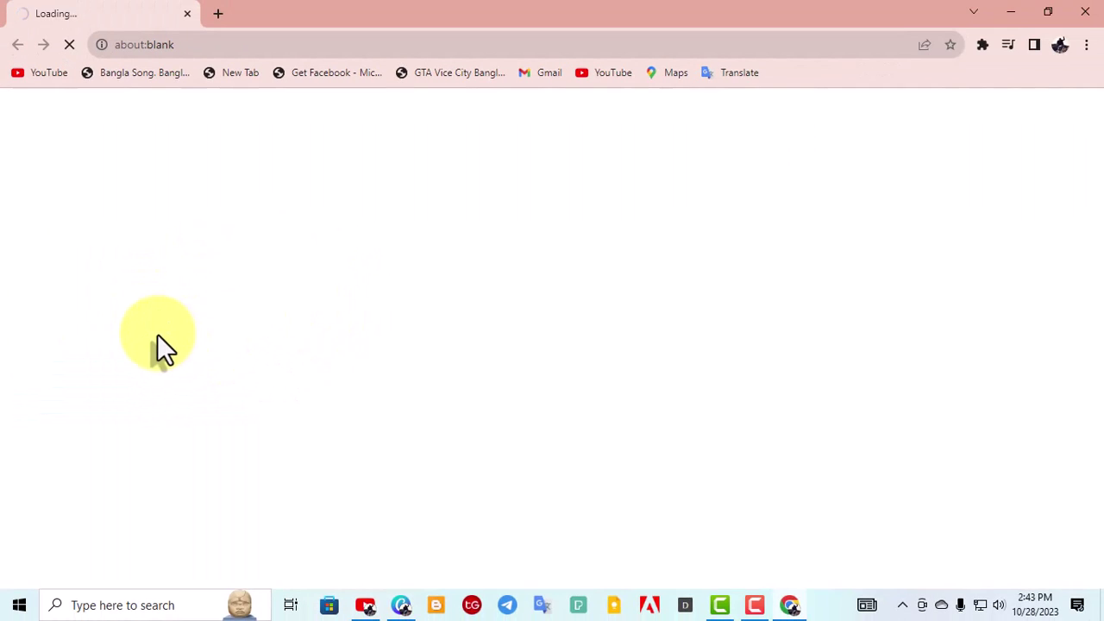
Step: Open the first Visit Now link under "Today work get link" on the YF Shoriful home page
scroll(407, 294, down, 1)
scroll(407, 293, down, 4)
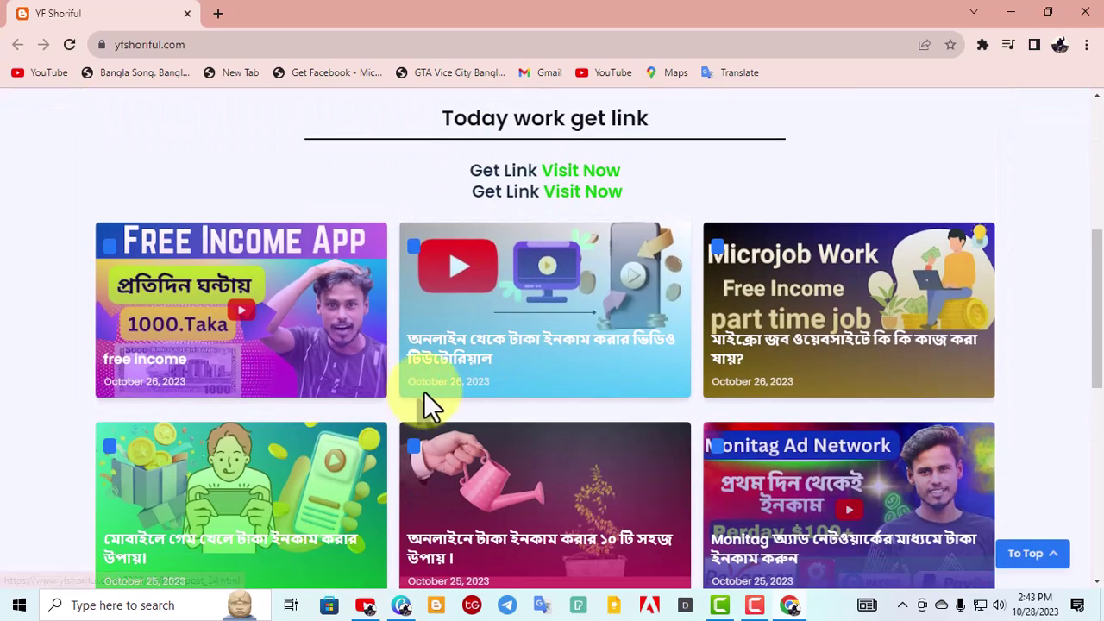
scroll(453, 276, up, 2)
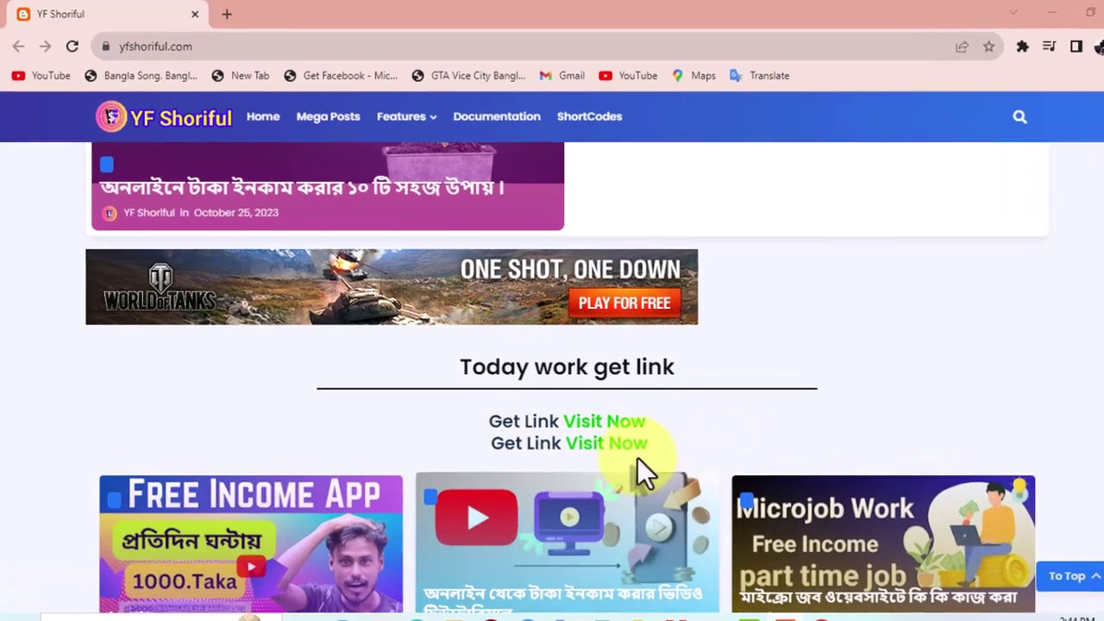
click(588, 427)
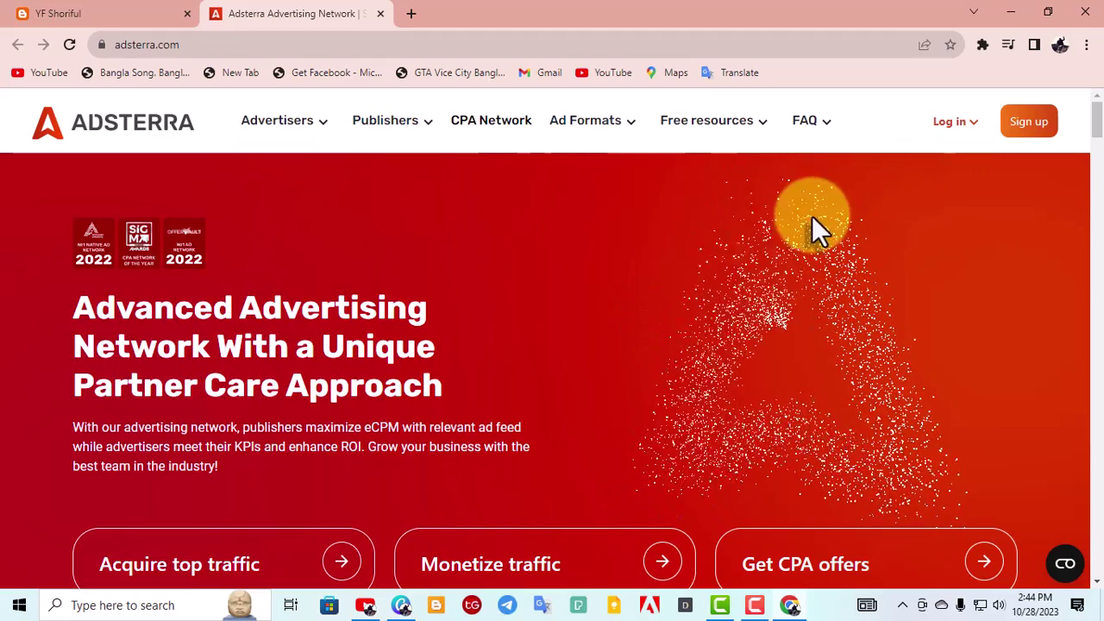
Step: Start the Adsterra sign-up and choose to get started as a Publisher
click(1036, 131)
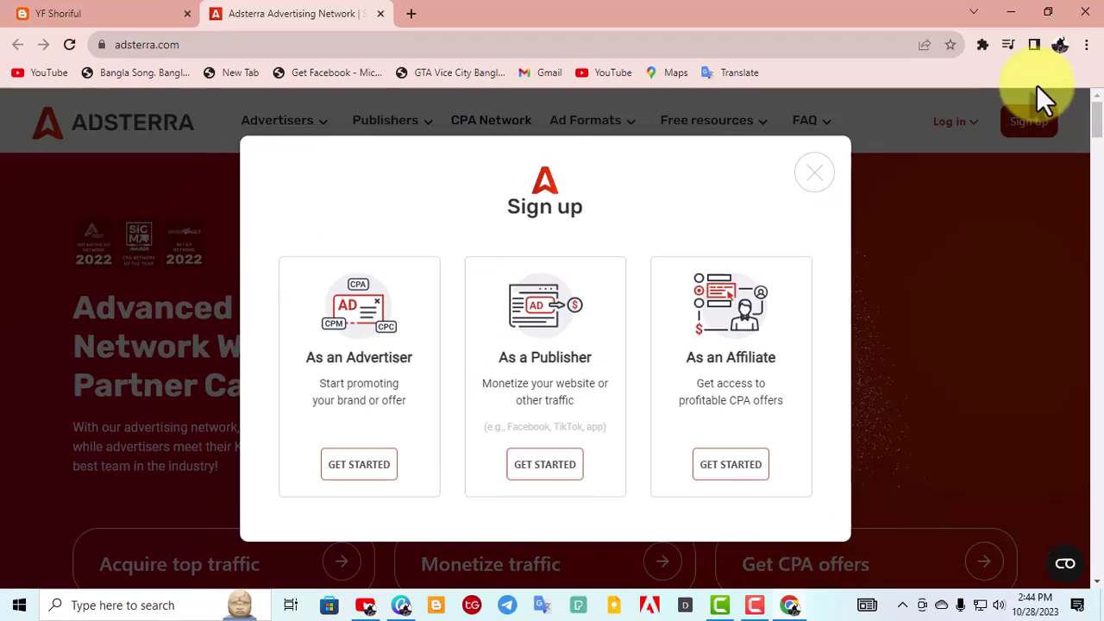
scroll(586, 195, down, 2)
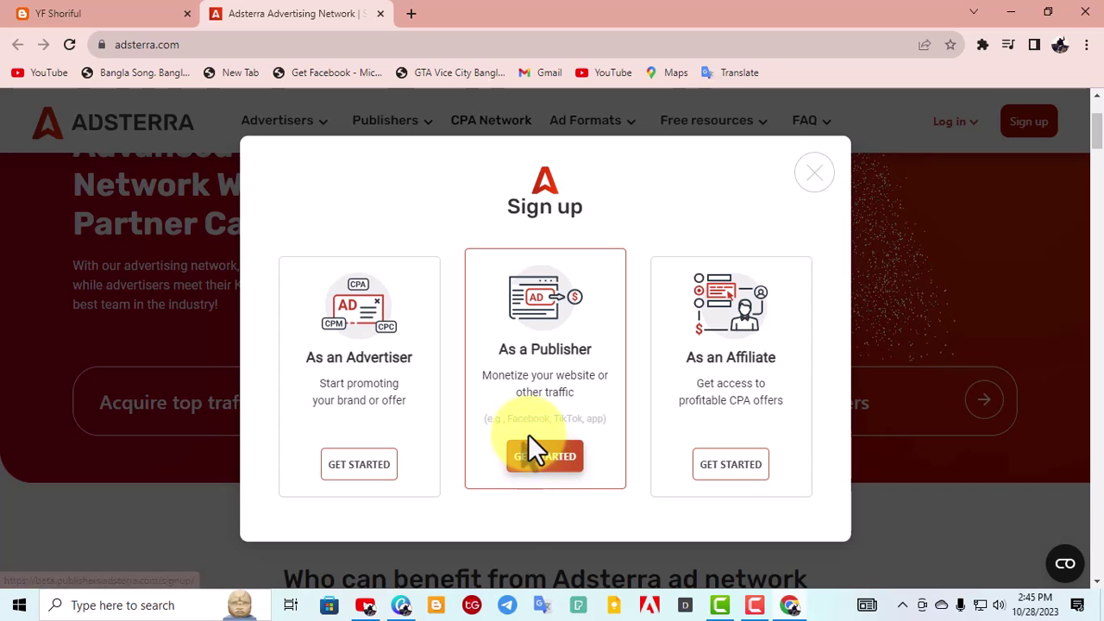
click(536, 463)
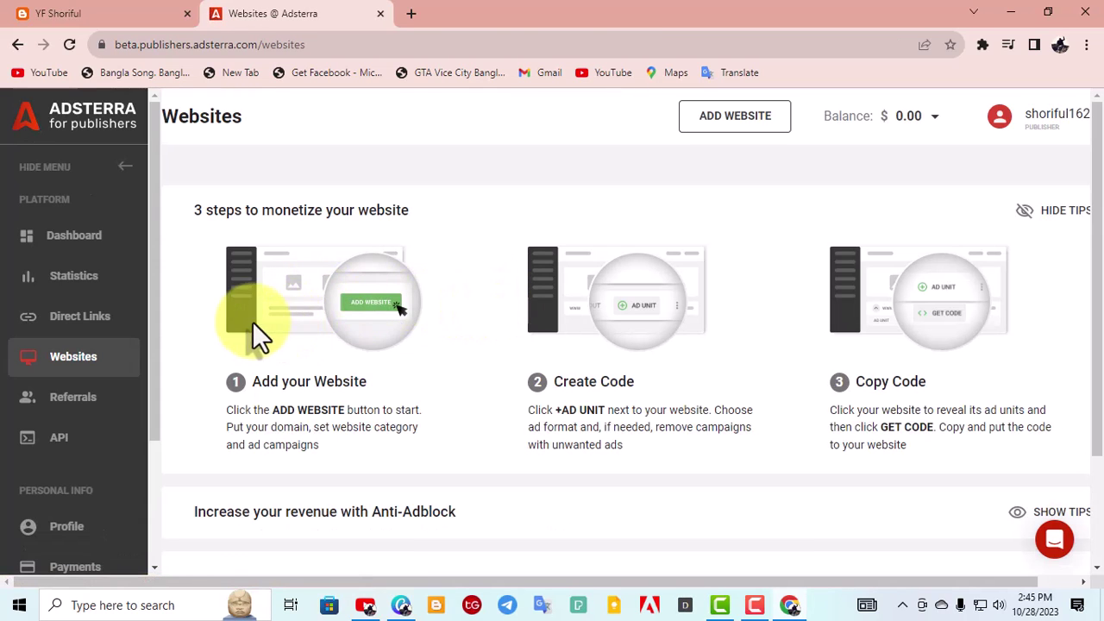
Step: Review the monetization tips and the website list on the publisher Websites page
scroll(266, 321, down, 4)
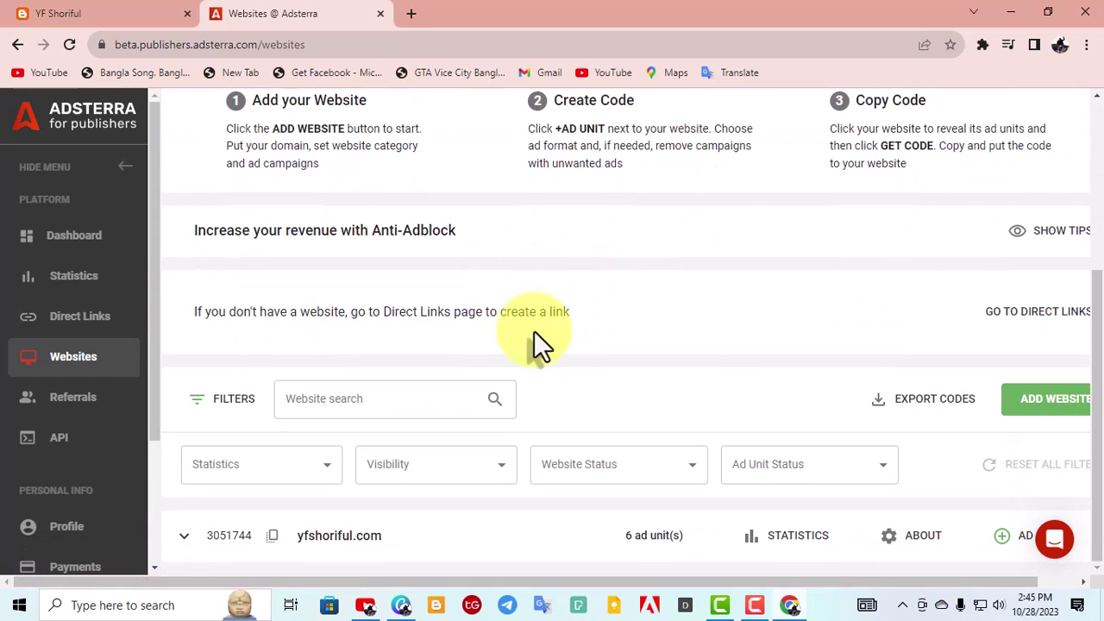
scroll(506, 341, up, 3)
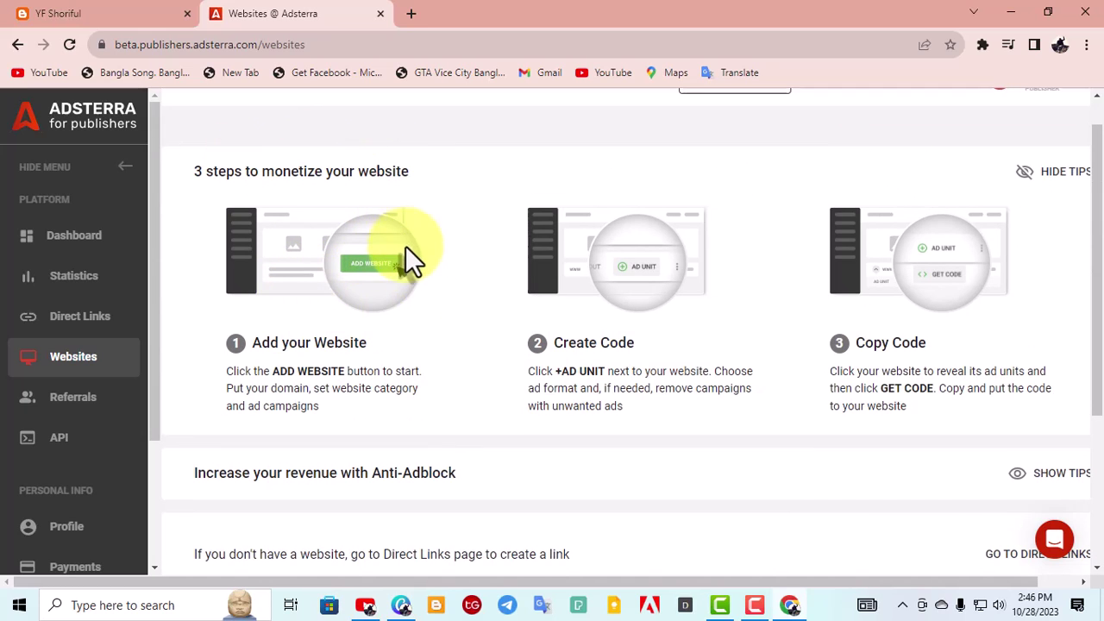
scroll(397, 276, down, 2)
scroll(483, 432, down, 1)
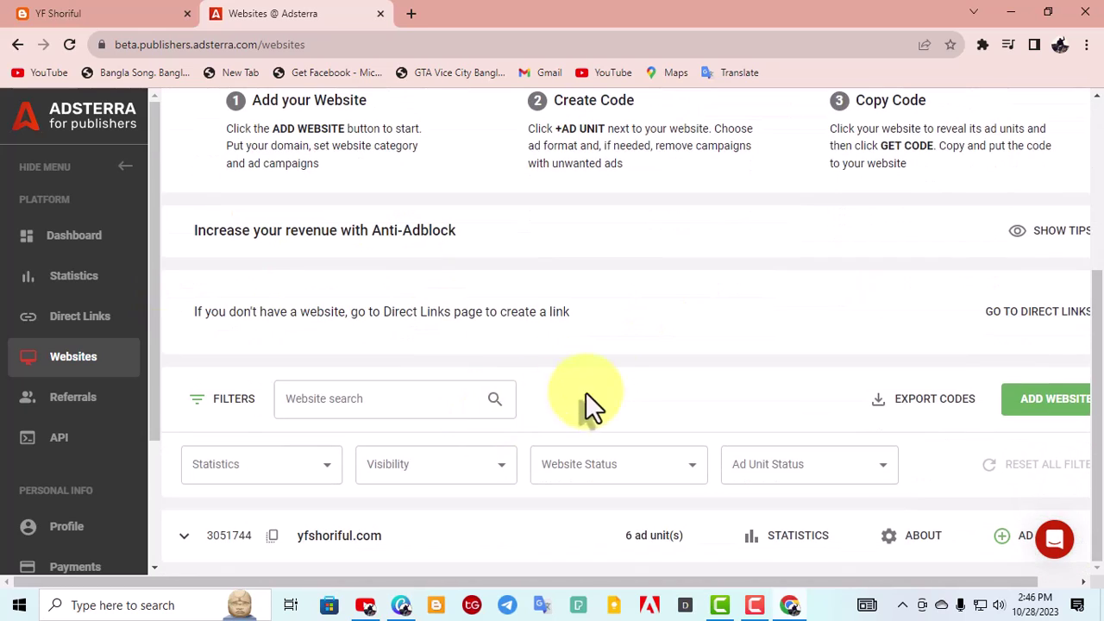
Step: Switch to the other browser profile's Adsterra home page and open the Publisher sign-up form
click(757, 606)
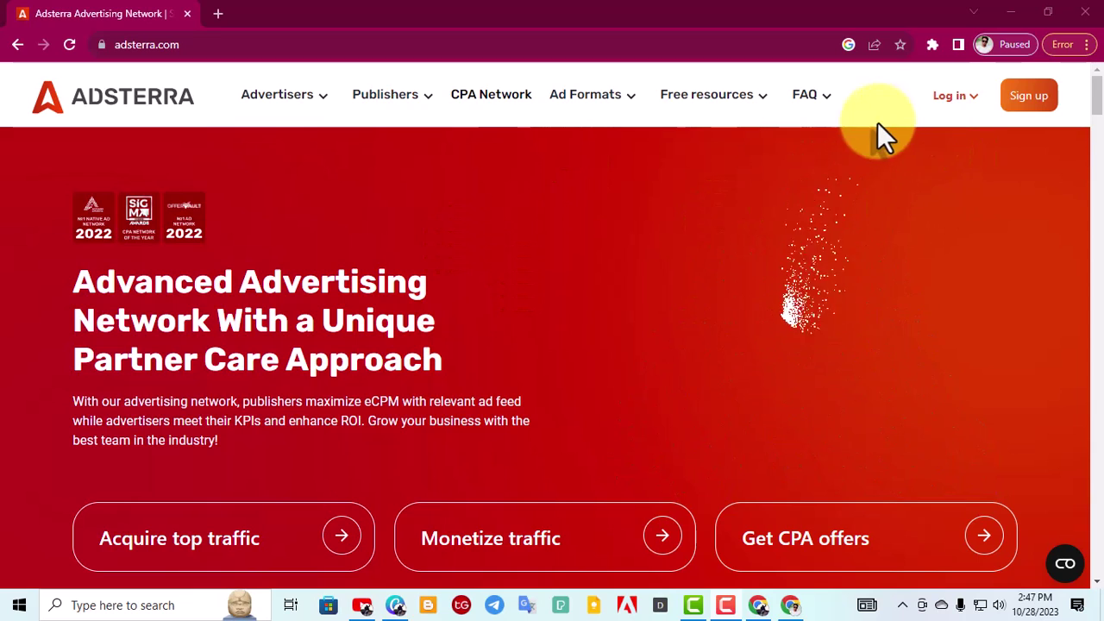
click(1034, 102)
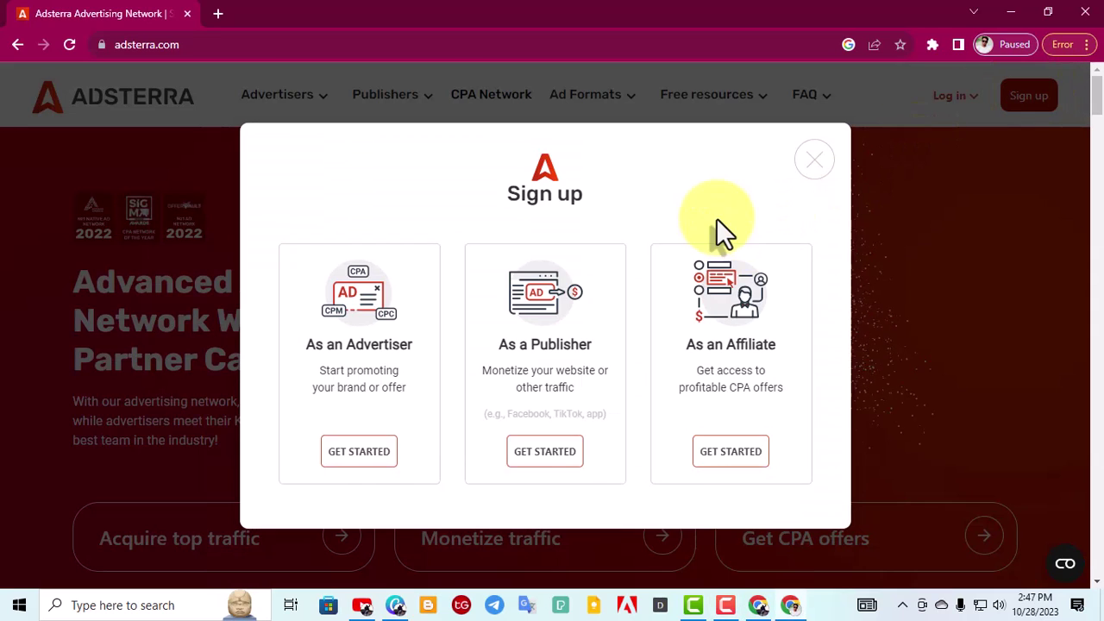
click(545, 444)
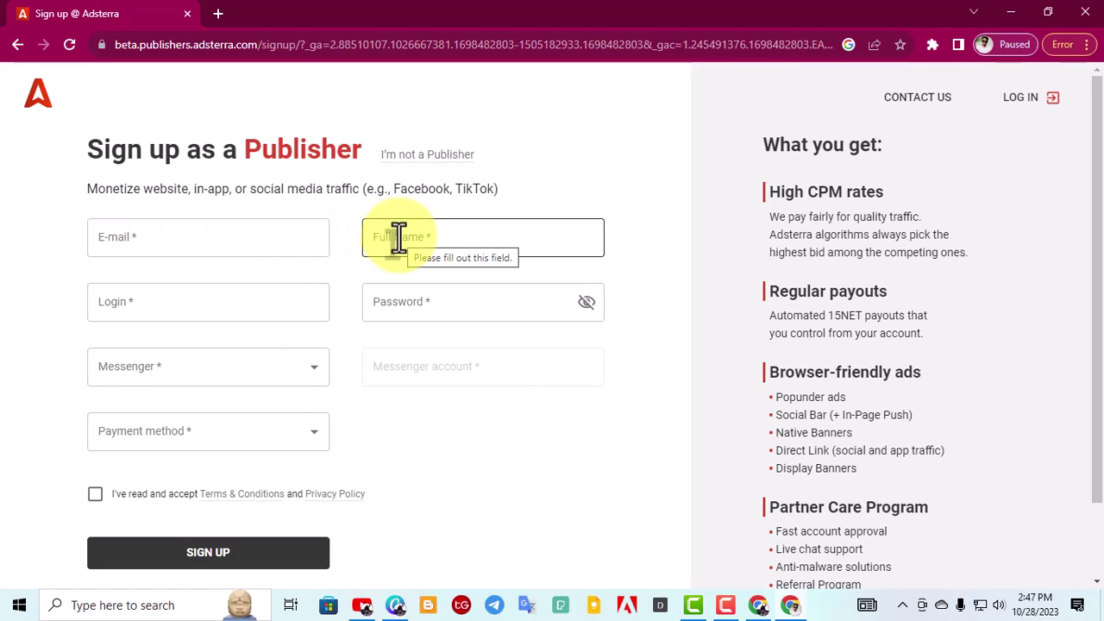
Step: Examine the login and password requirements and the available messenger options in the publisher sign-up form
click(167, 306)
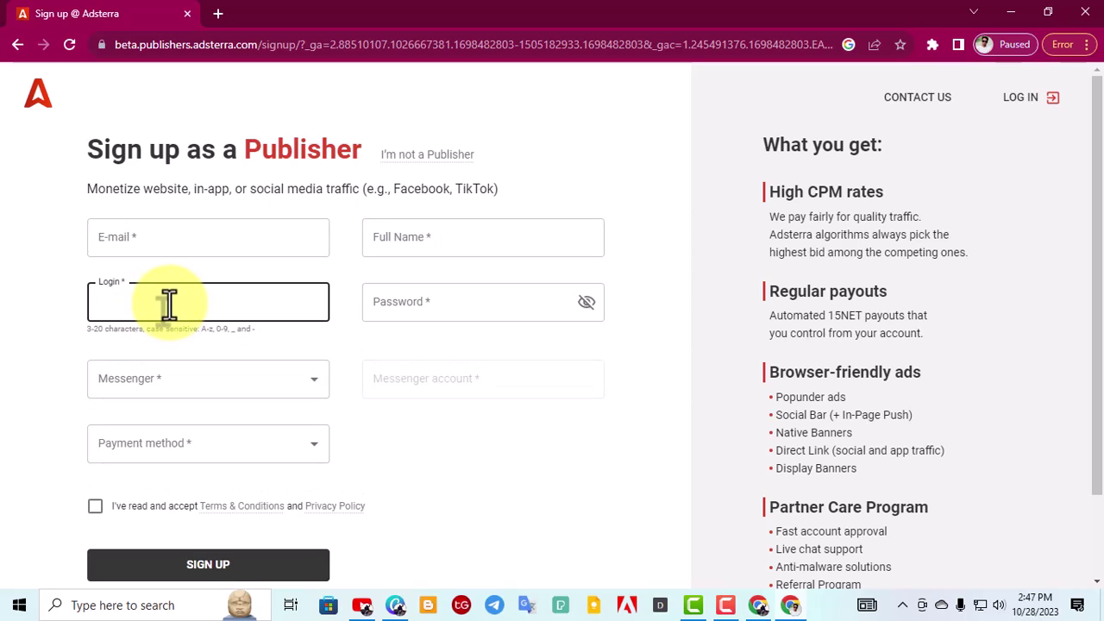
click(380, 295)
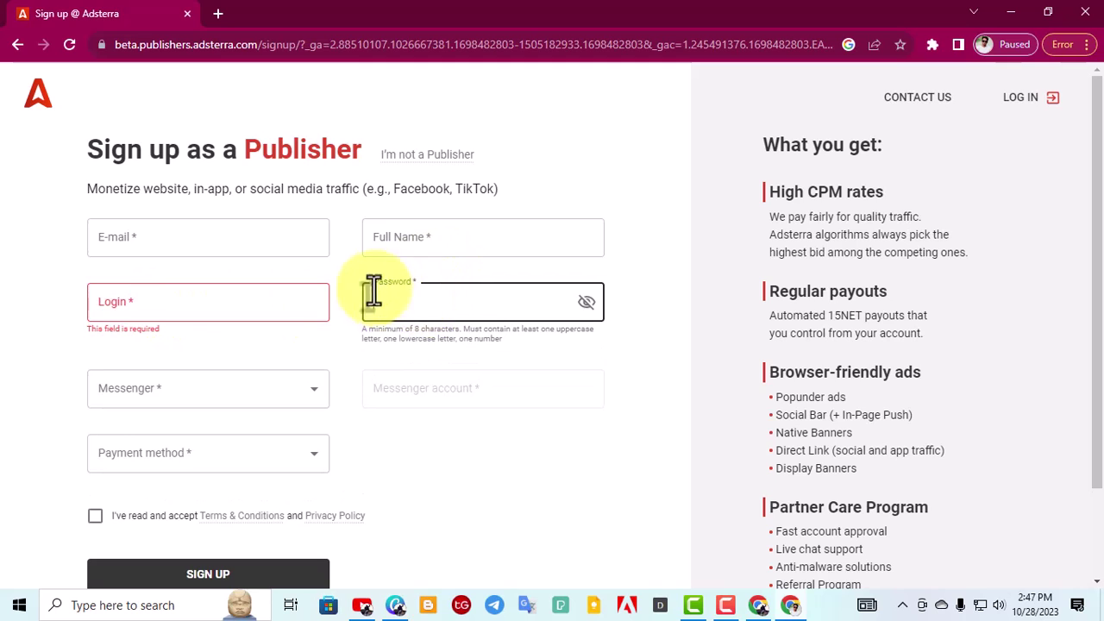
scroll(259, 294, down, 2)
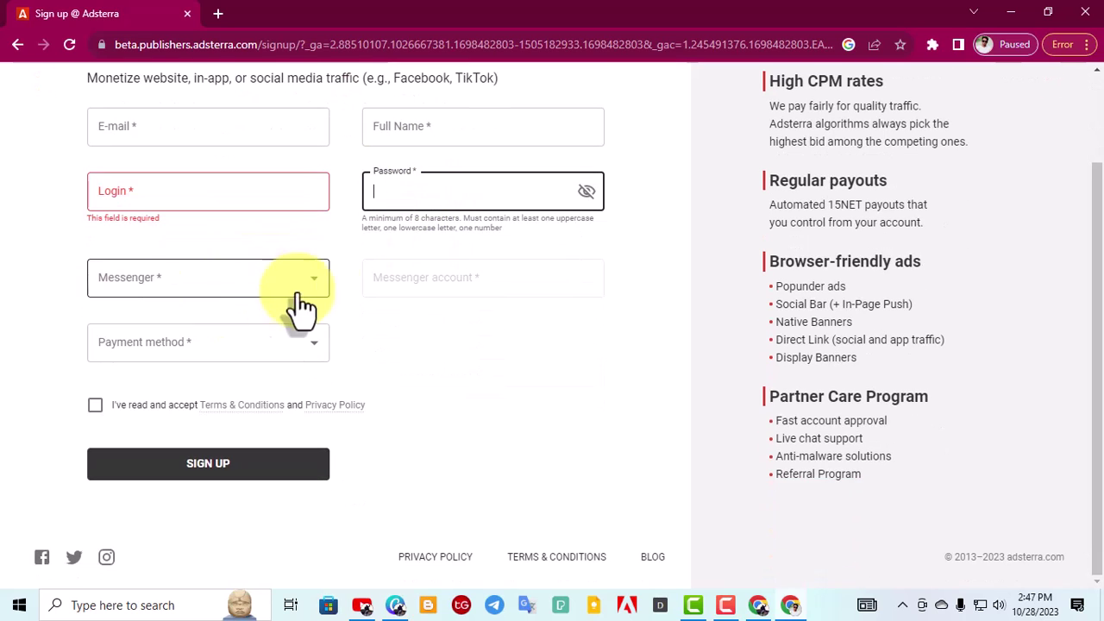
click(231, 293)
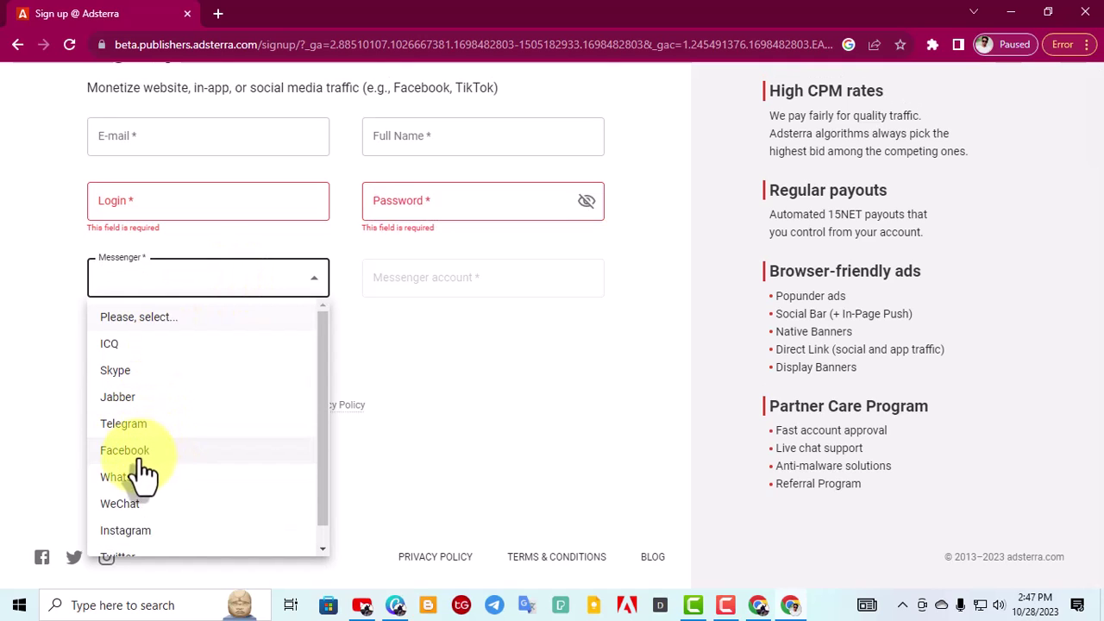
scroll(151, 507, down, 1)
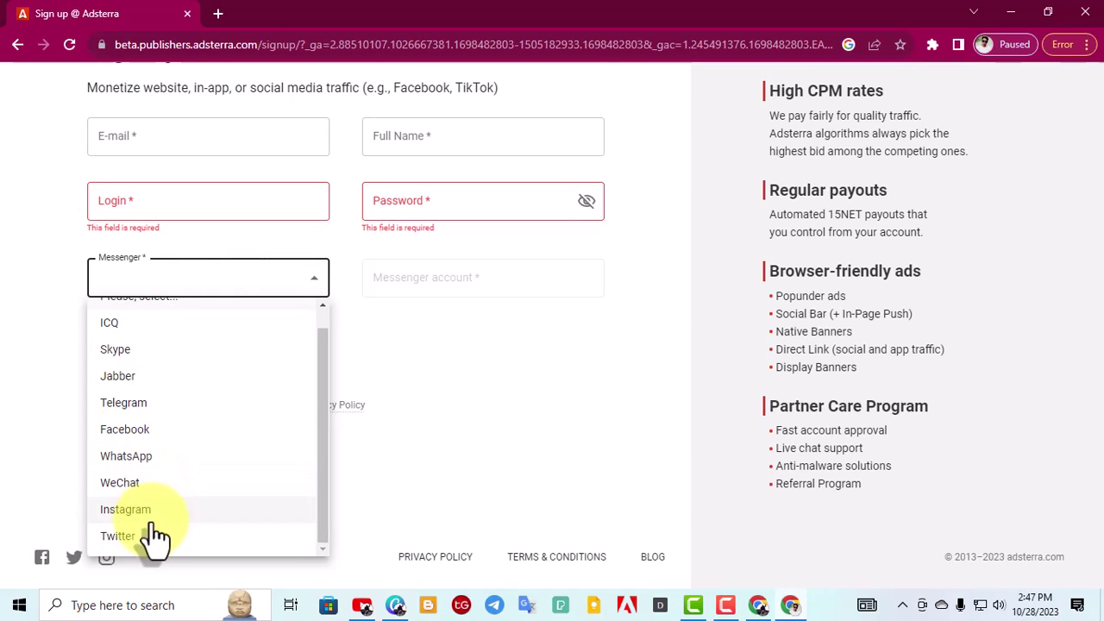
click(442, 354)
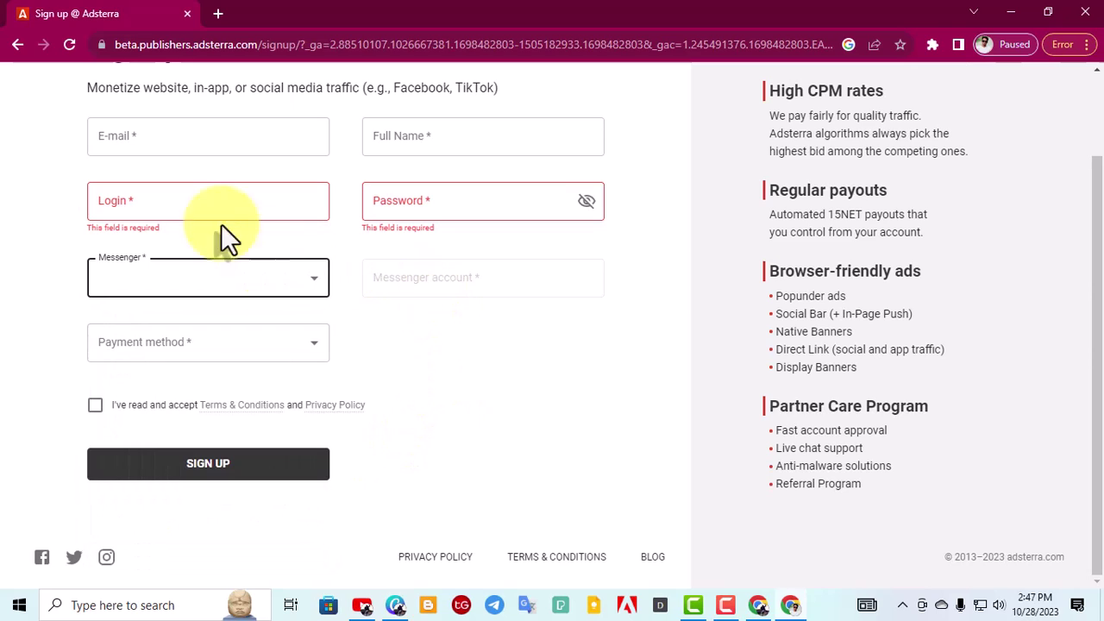
Step: Set the payment method to Tether TRC20 (Tron) and accept the Terms & Conditions and Privacy Policy
click(273, 348)
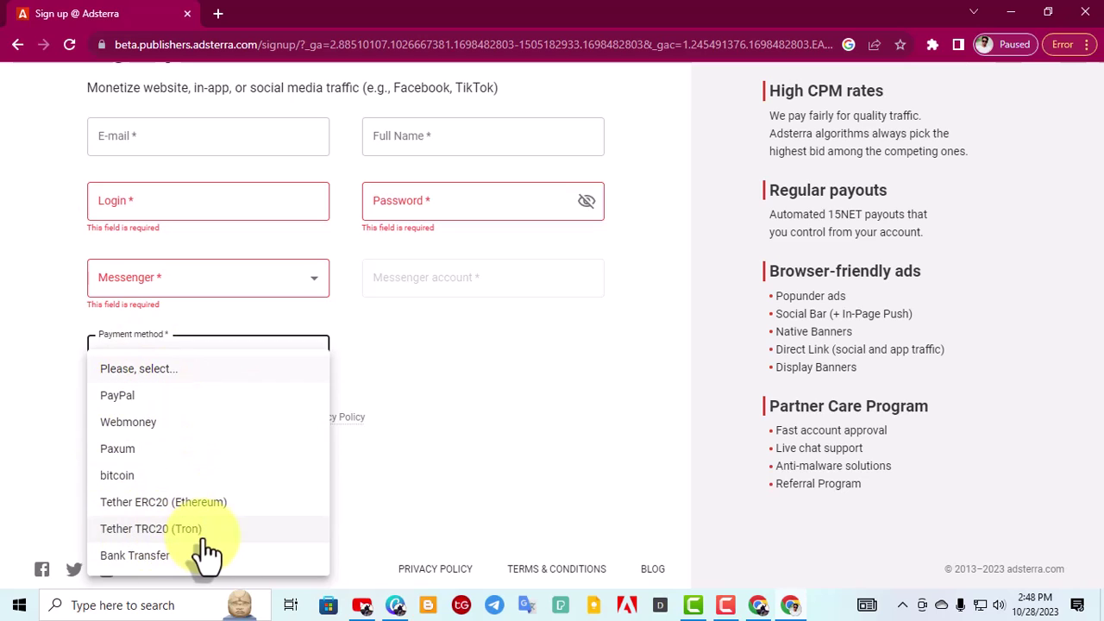
click(153, 533)
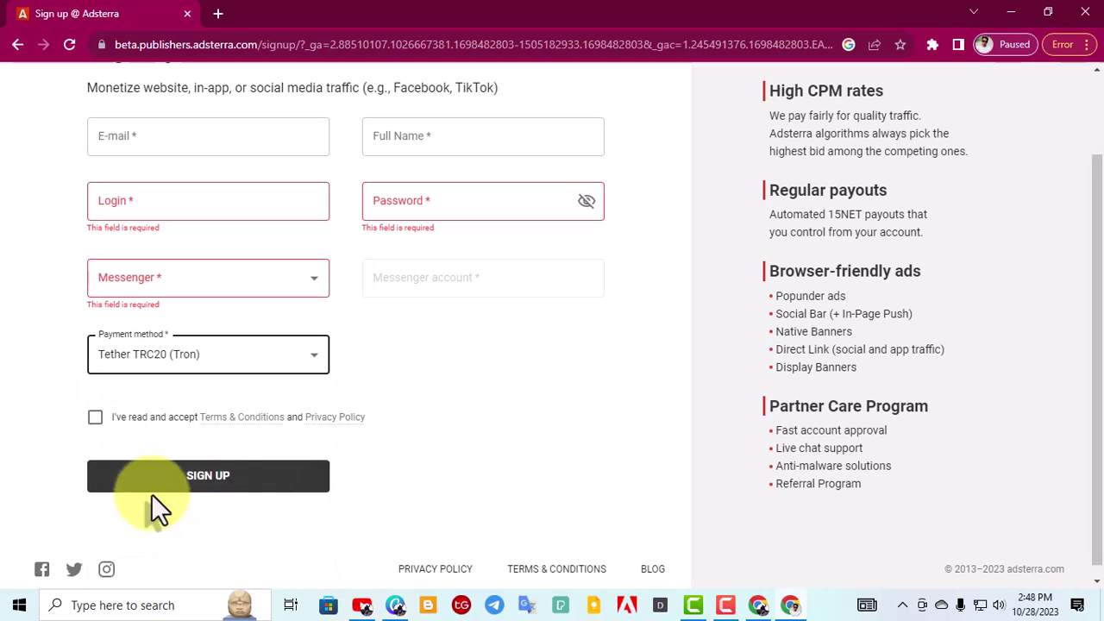
click(94, 419)
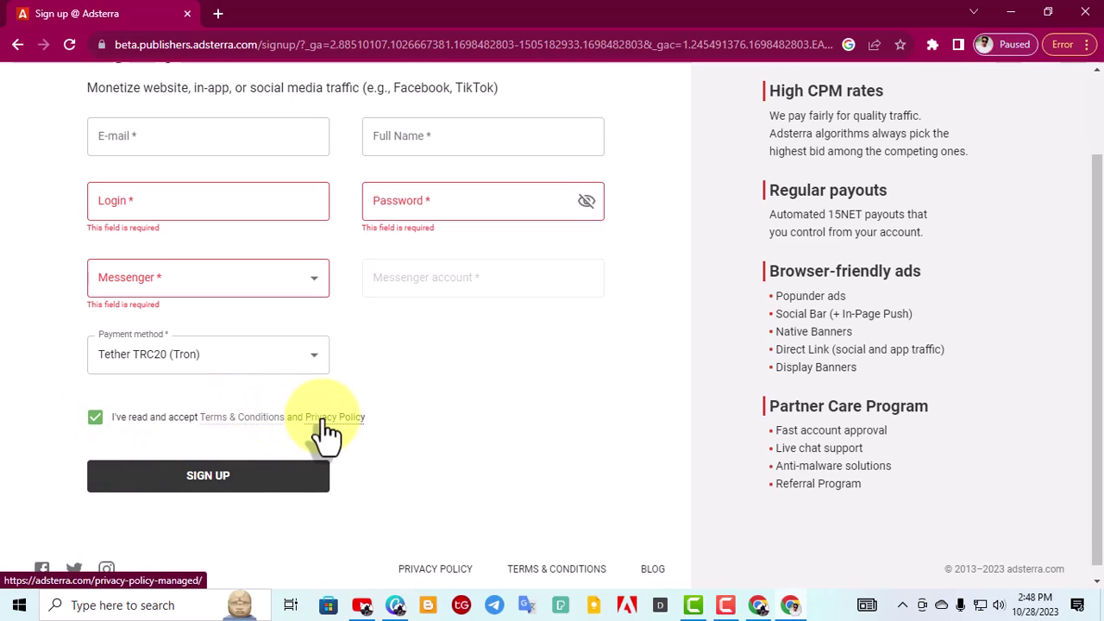
Step: Select Tether TRC20 (Tron) as payment method and Telegram as messenger in the filled-in sign-up form
scroll(321, 438, up, 1)
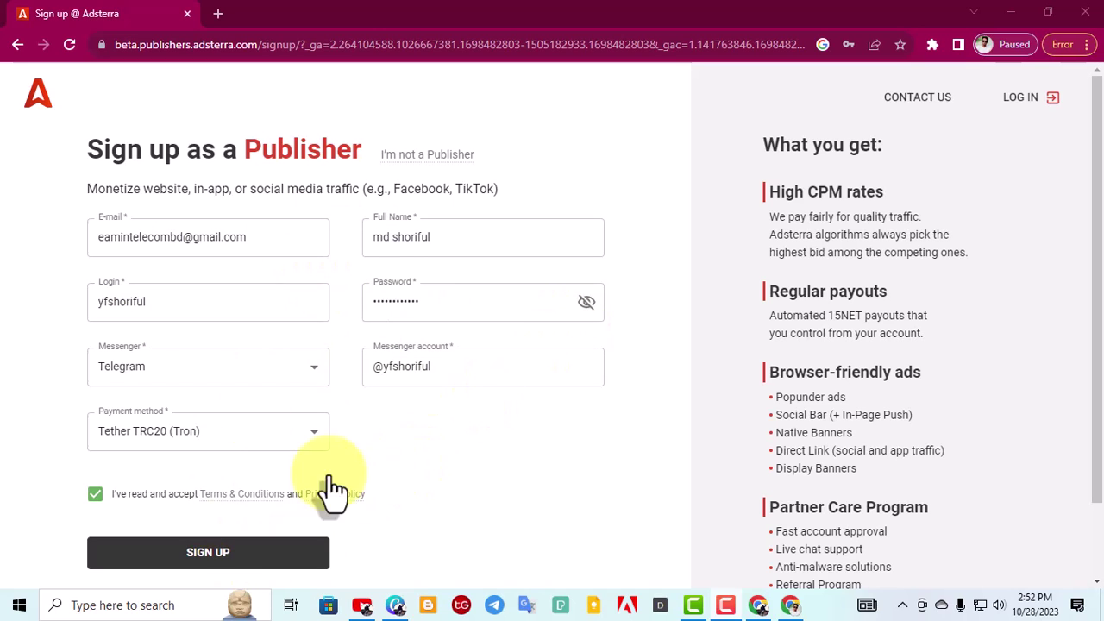
scroll(271, 389, down, 1)
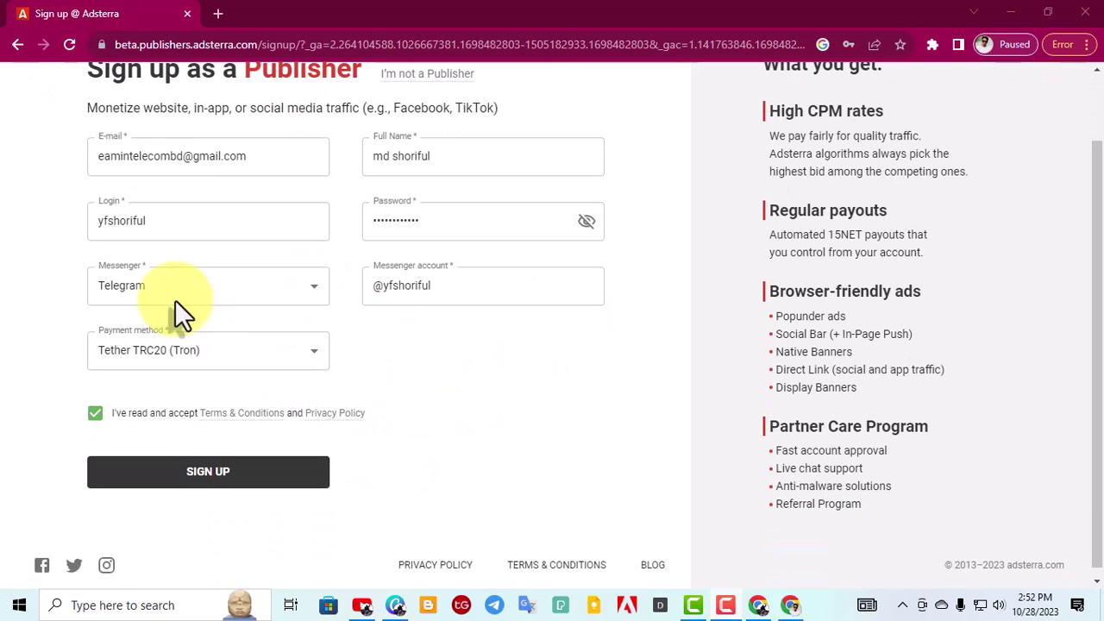
click(279, 359)
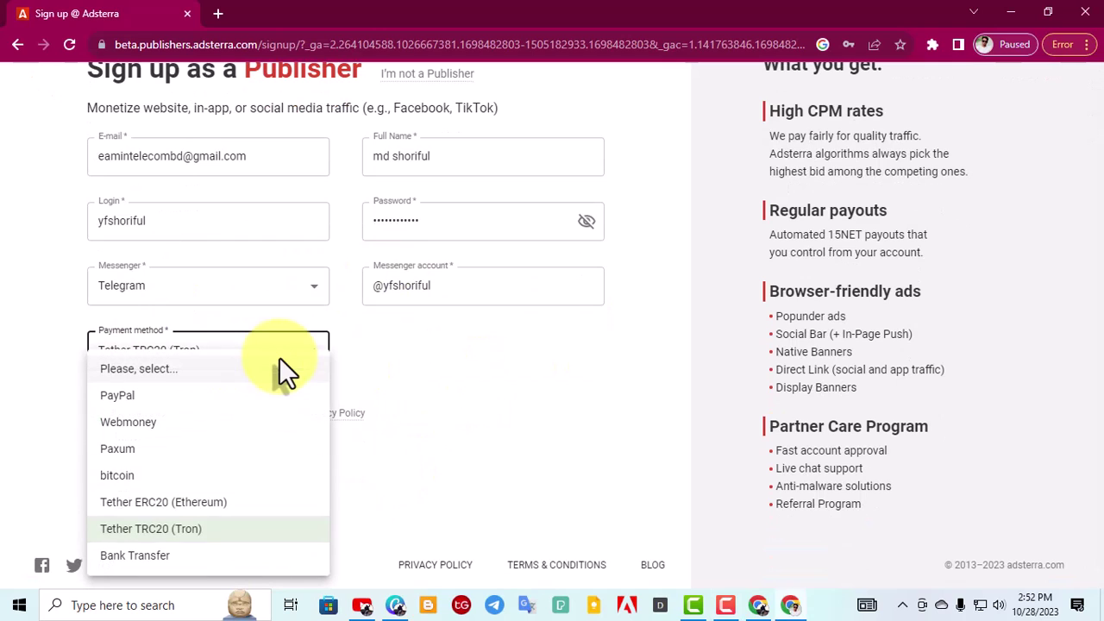
click(213, 539)
click(263, 298)
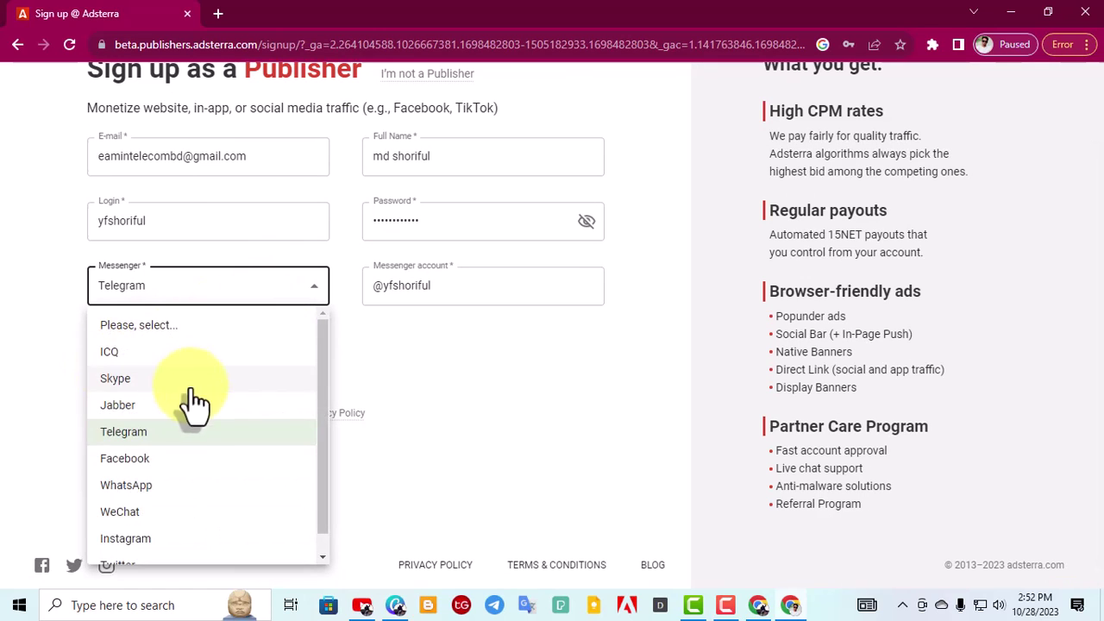
click(175, 433)
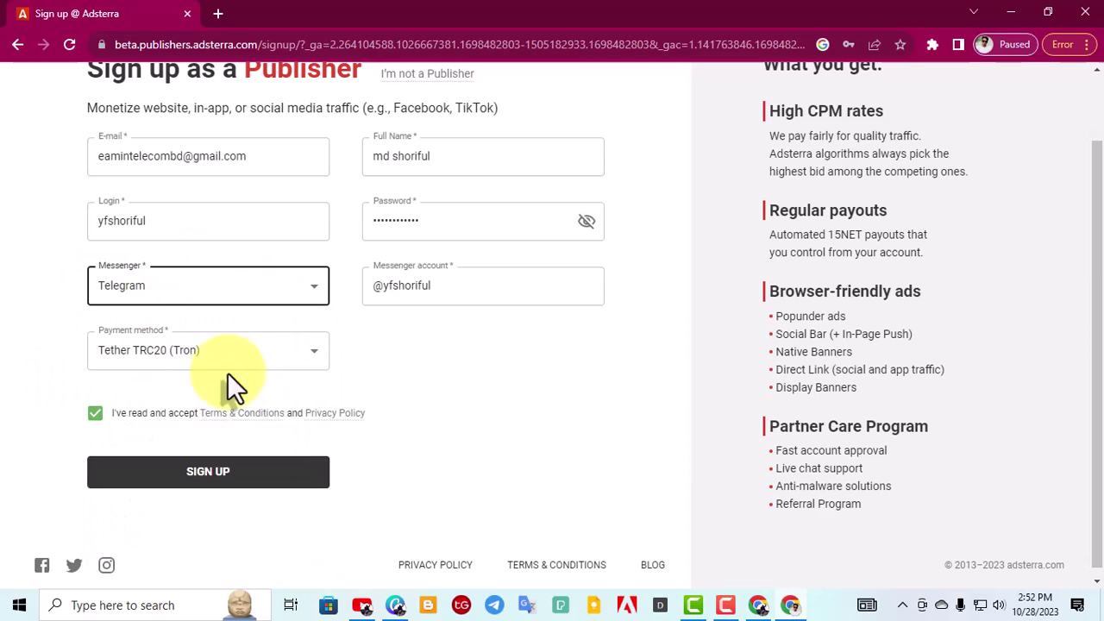
Step: Submit the publisher registration and save the account's login credentials in the browser
click(215, 479)
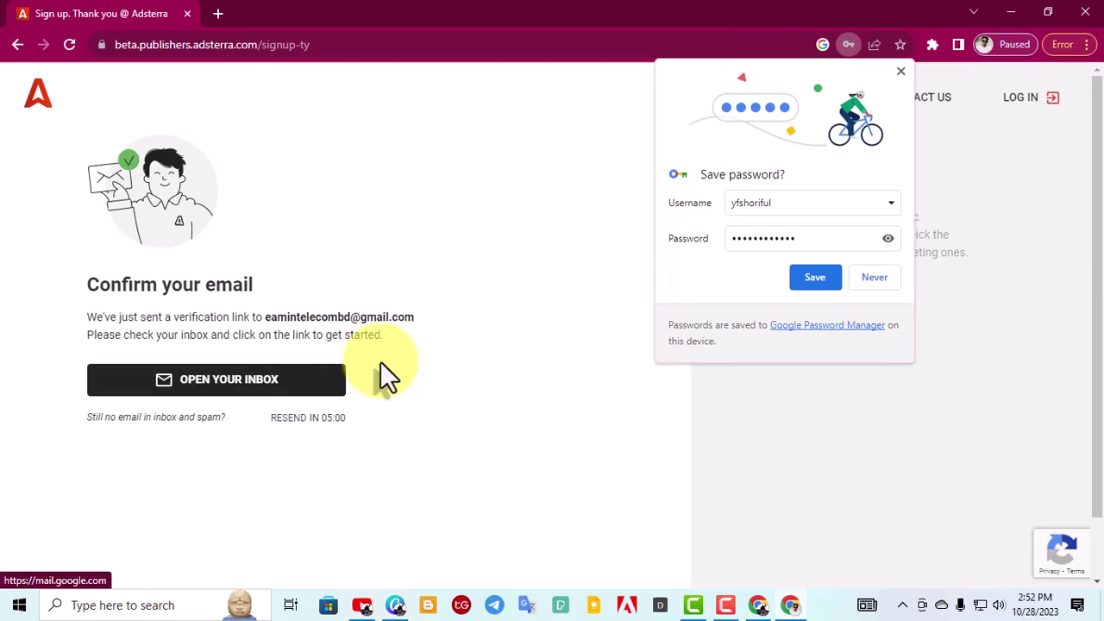
click(818, 278)
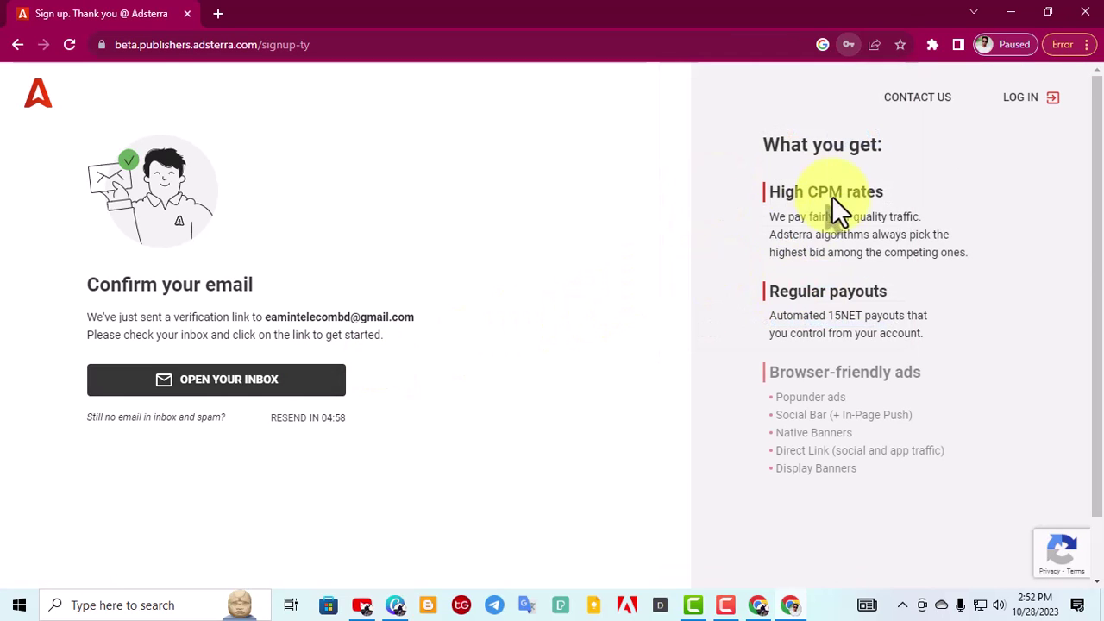
scroll(257, 362, down, 1)
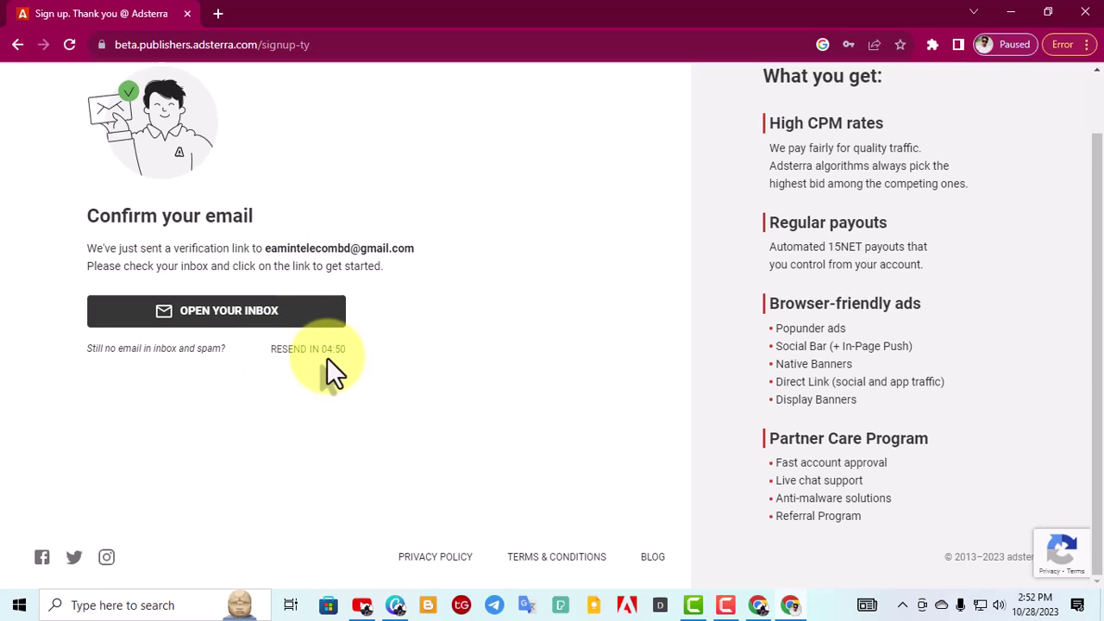
click(218, 304)
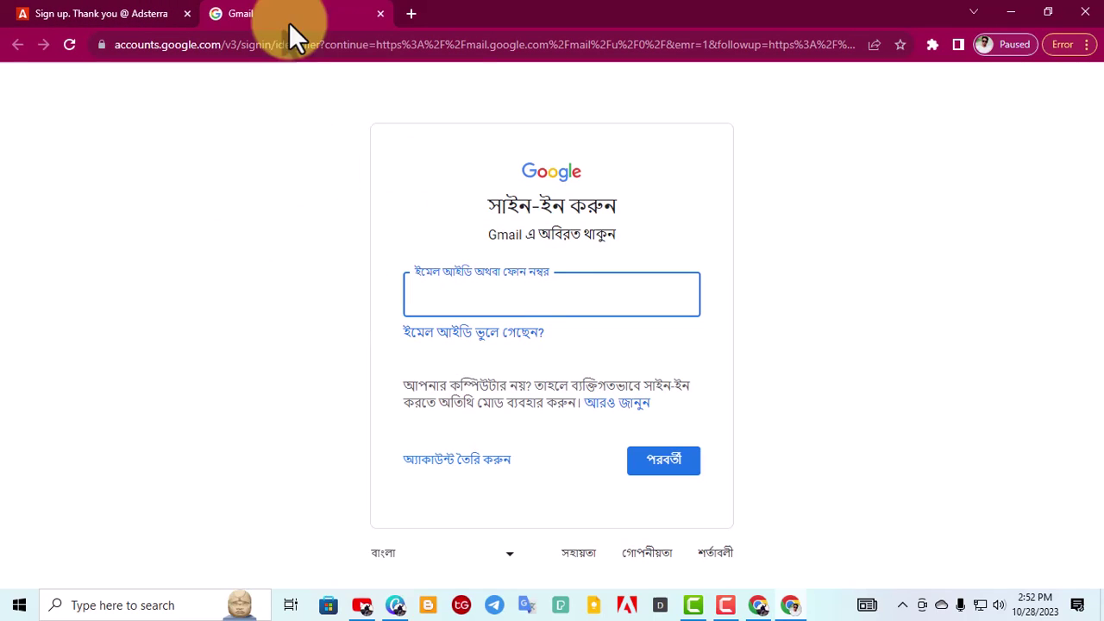
click(380, 16)
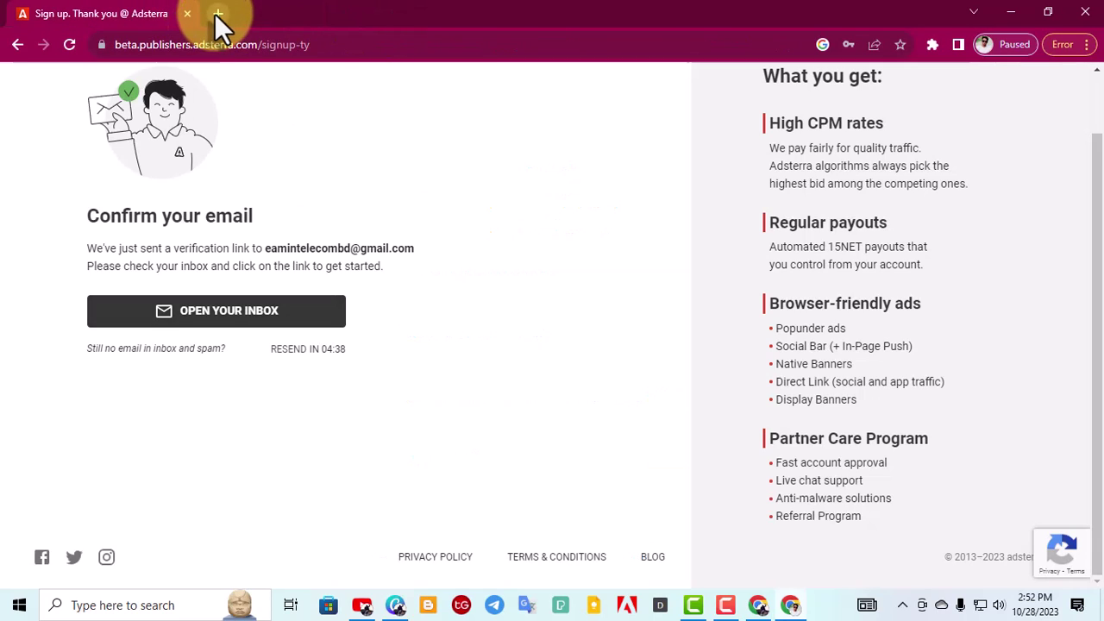
Step: Open the Gmail inbox of the registered address and refresh it to fetch the Adsterra verification mail
click(216, 16)
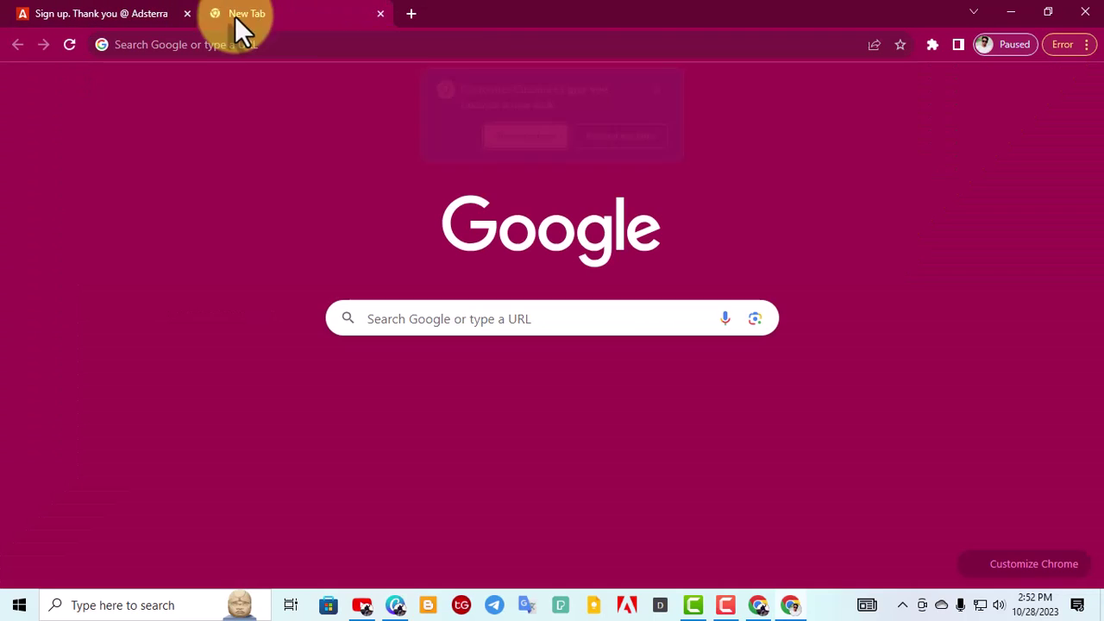
click(611, 136)
click(990, 93)
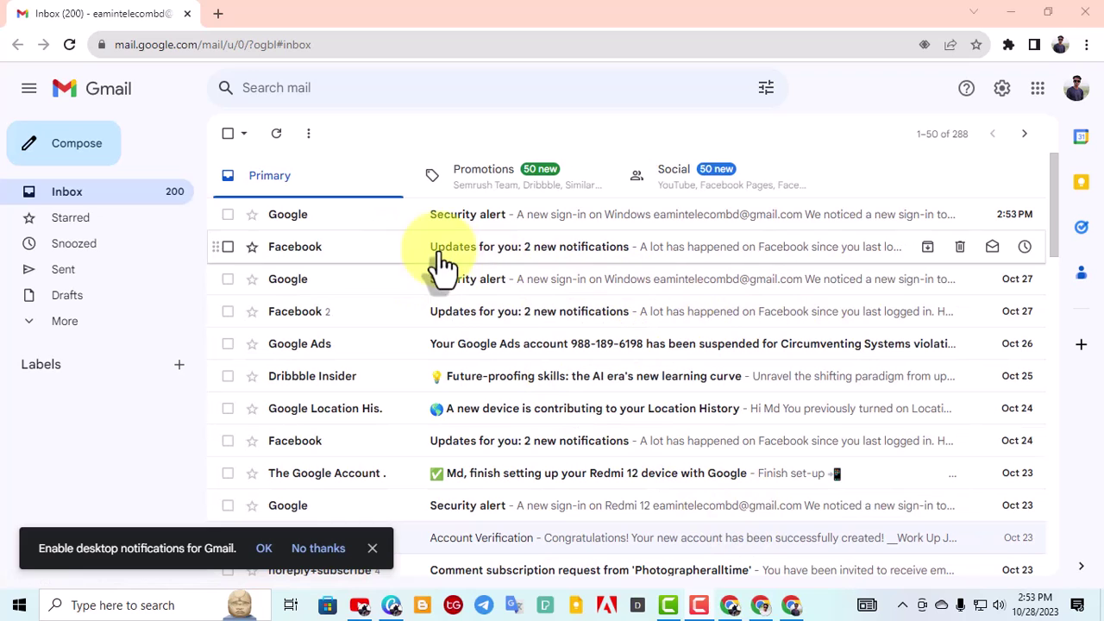
click(277, 133)
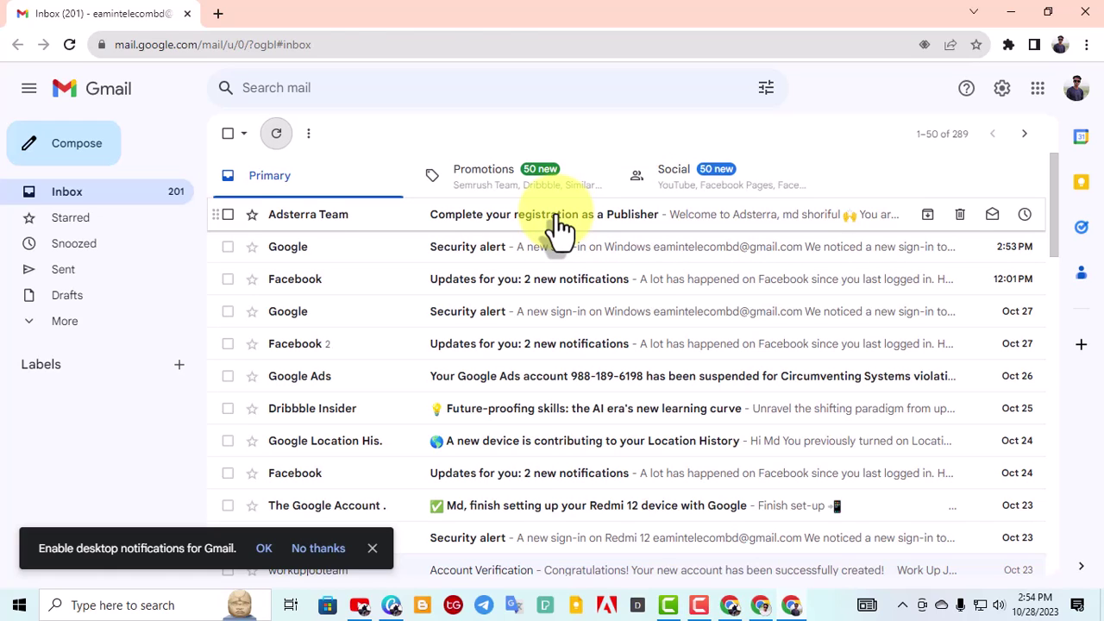
Step: Open the Adsterra Team message "Complete your registration as a Publisher" and confirm the email address from it
click(553, 221)
scroll(719, 291, down, 3)
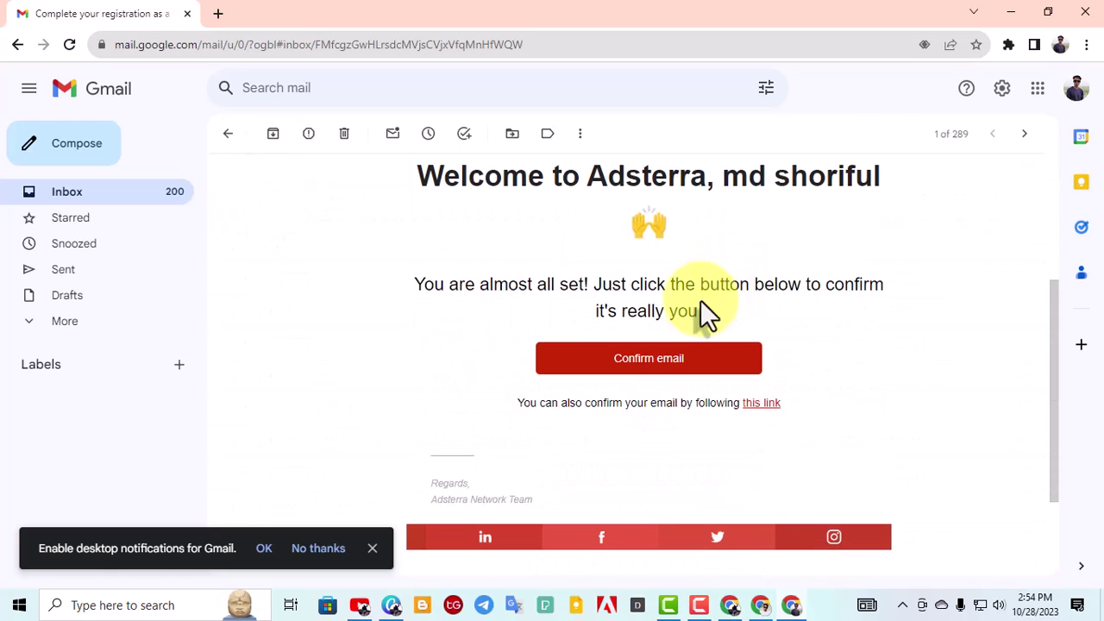
click(636, 371)
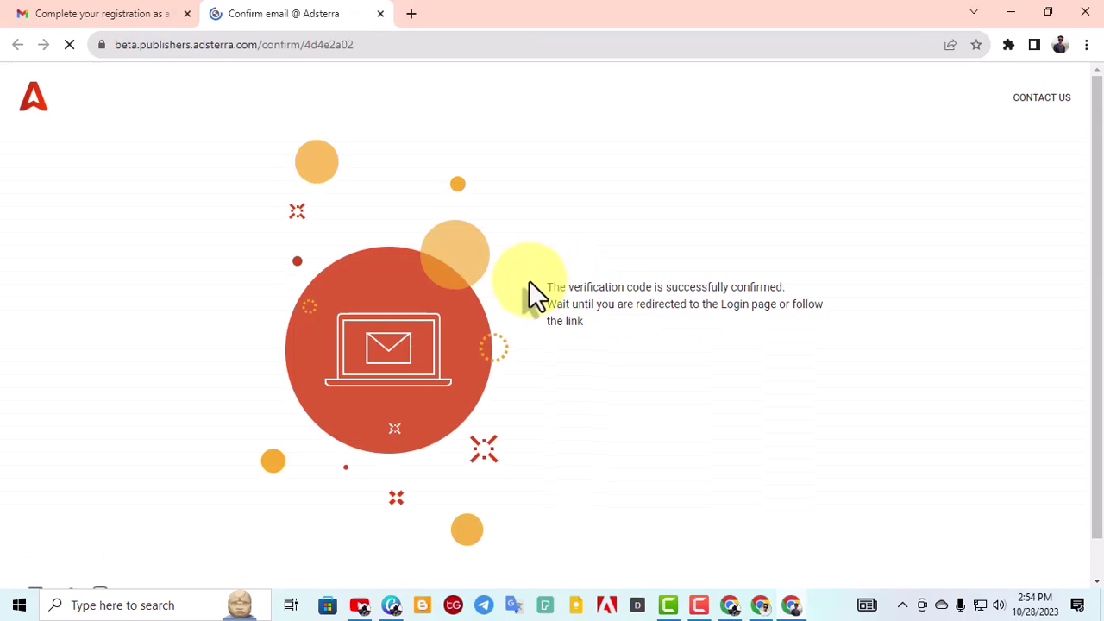
scroll(530, 297, down, 1)
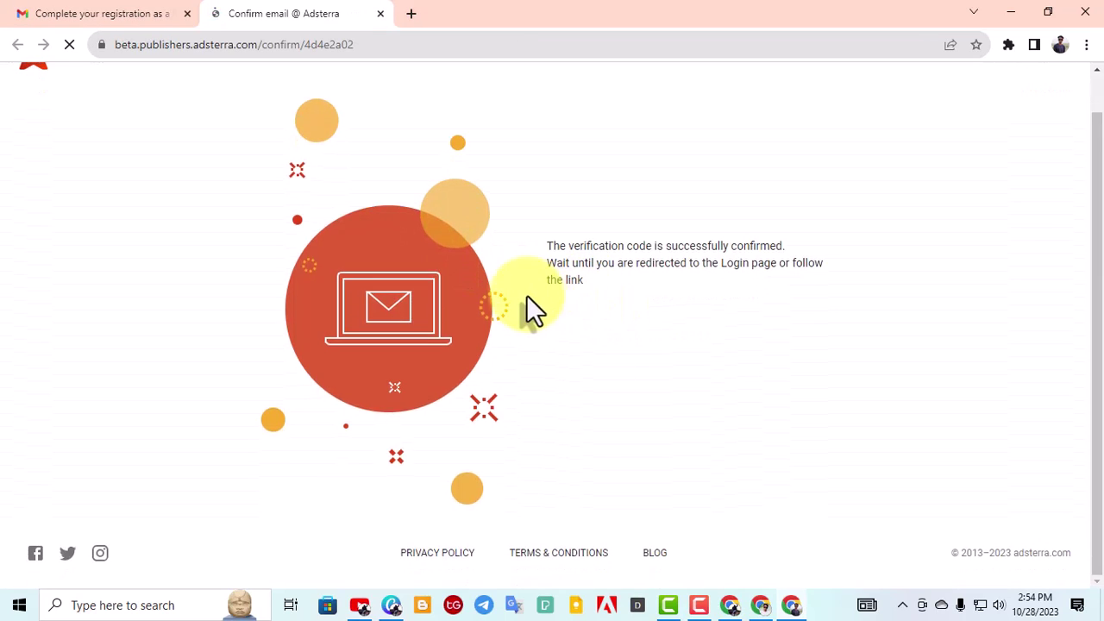
Step: Return to the Adsterra sign-up page, go to its login page and enable Windows Hello for filling passwords by entering the PIN
key(alt+Tab)
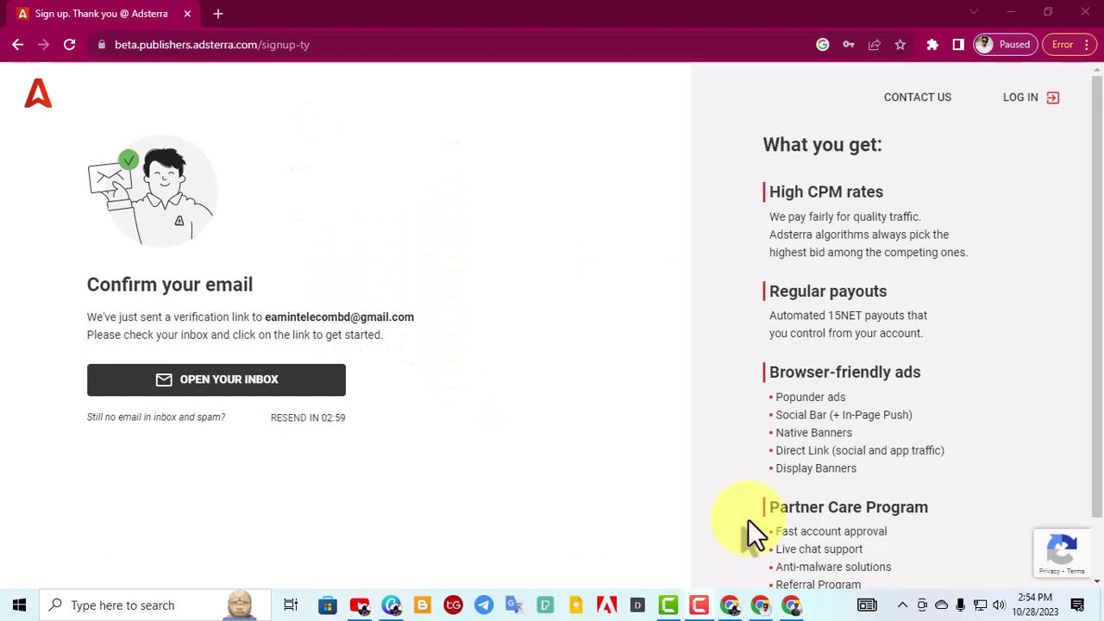
click(1020, 104)
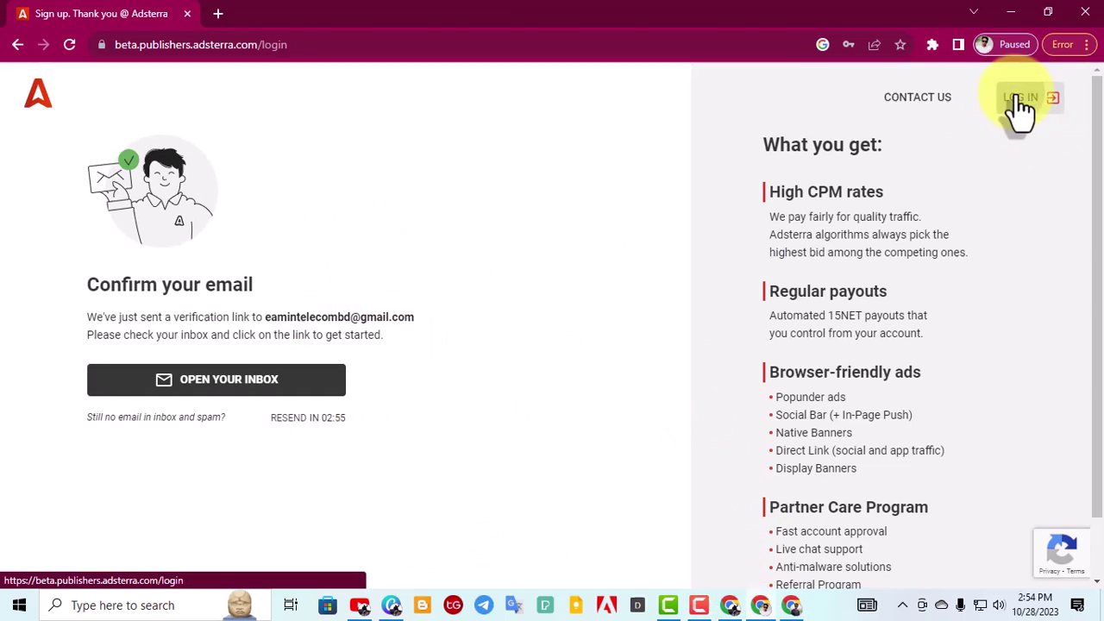
click(790, 264)
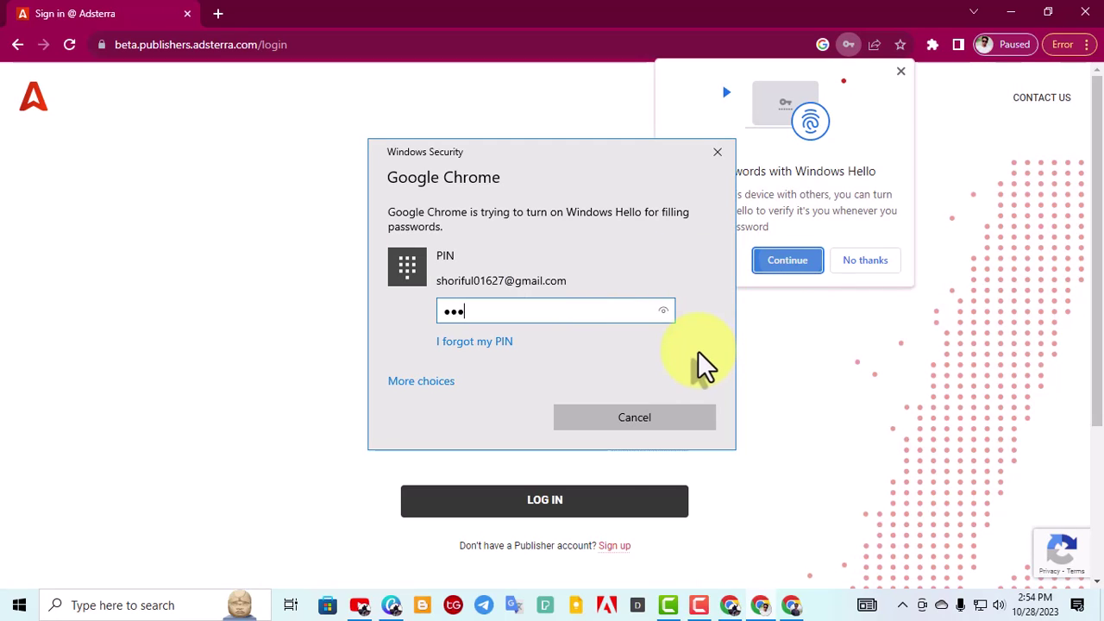
key(Return)
Step: Log in to the Adsterra publisher account with the filled-in credentials and dismiss the Windows Hello notice
scroll(535, 363, down, 2)
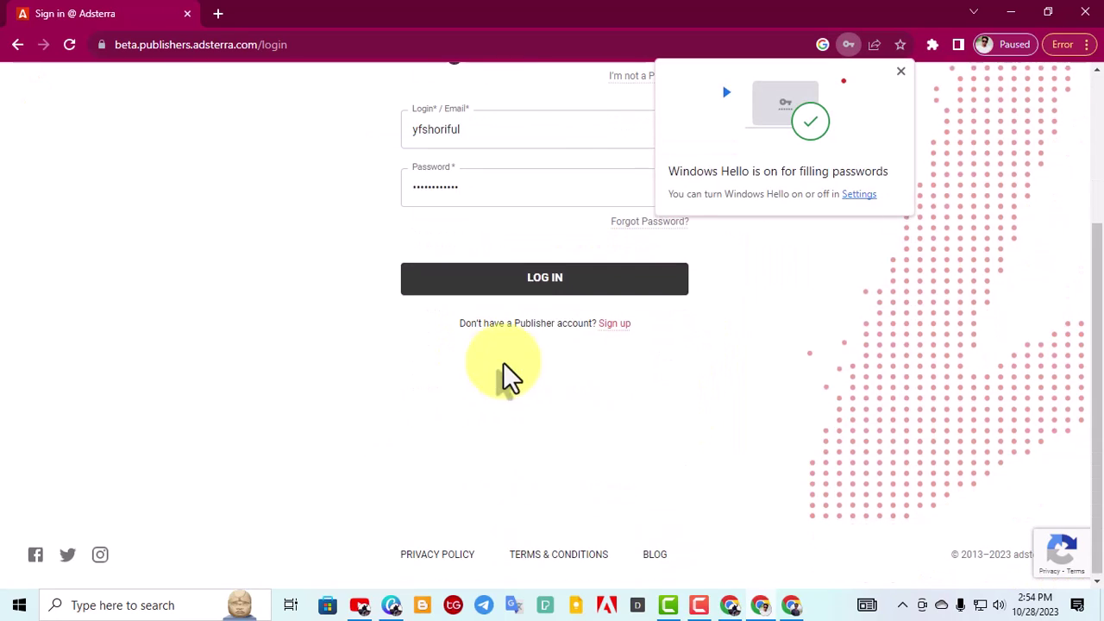
click(557, 285)
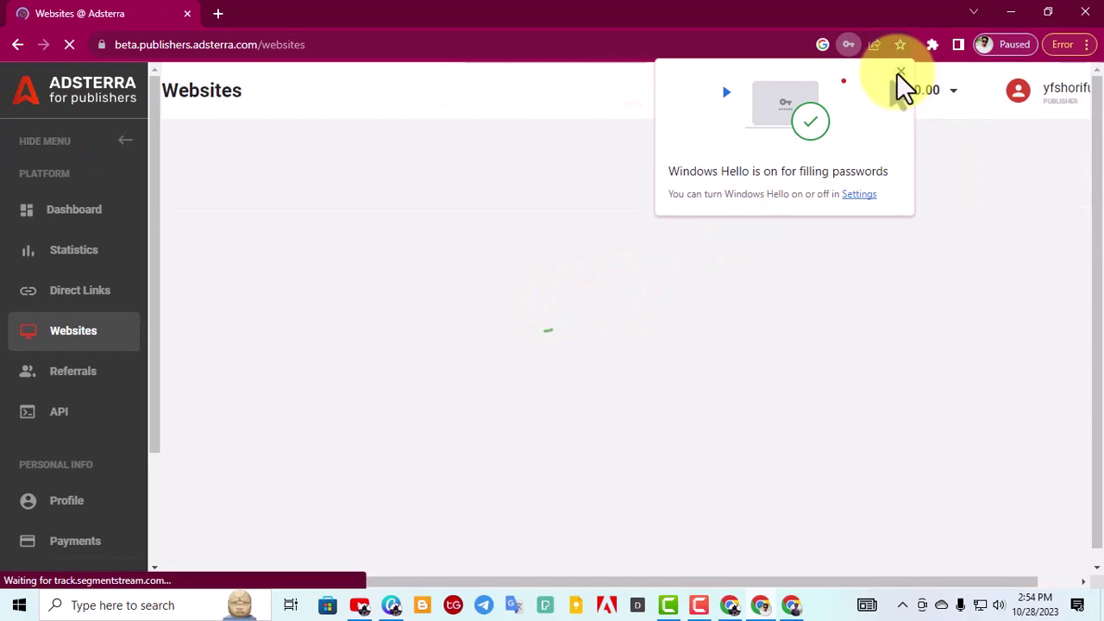
click(901, 72)
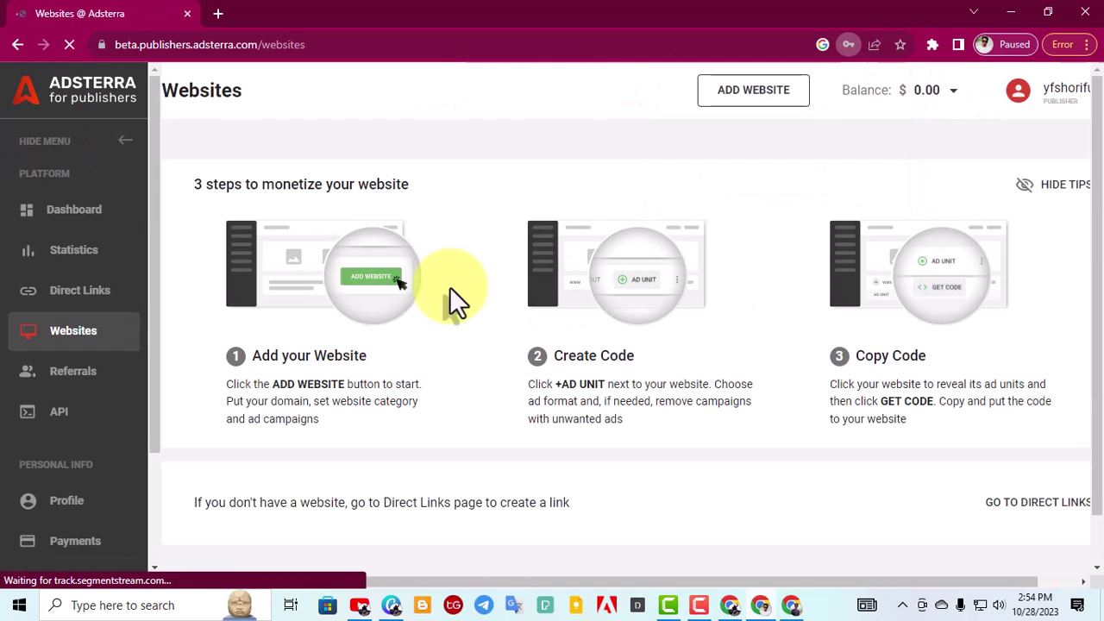
Step: Review the three steps to monetize a website, then open the Add new website form at its Website field
scroll(854, 250, down, 1)
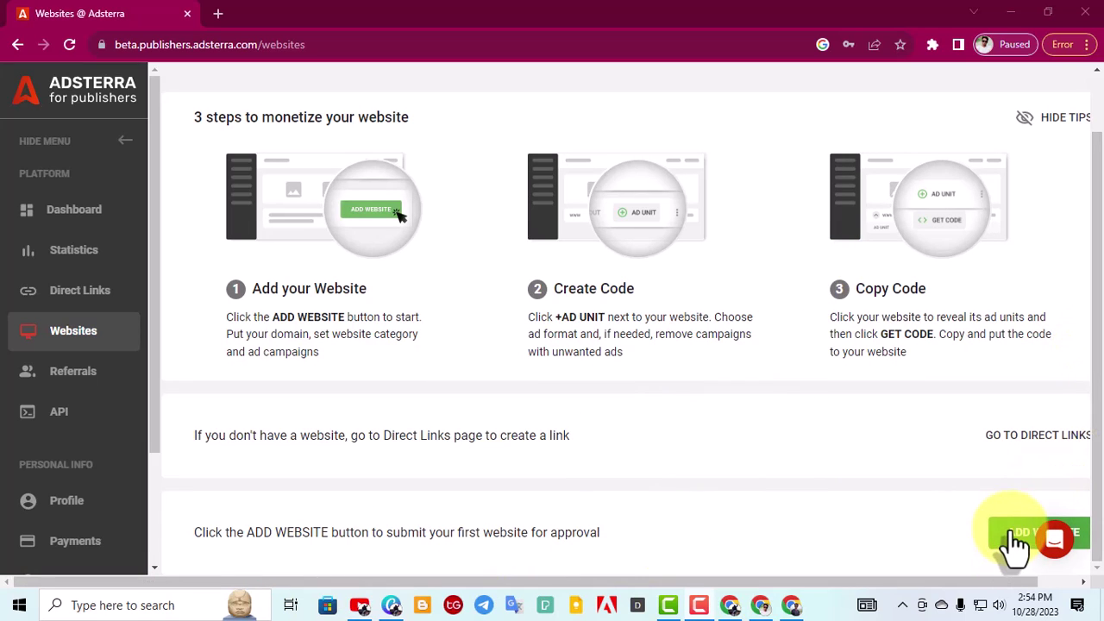
scroll(647, 345, up, 1)
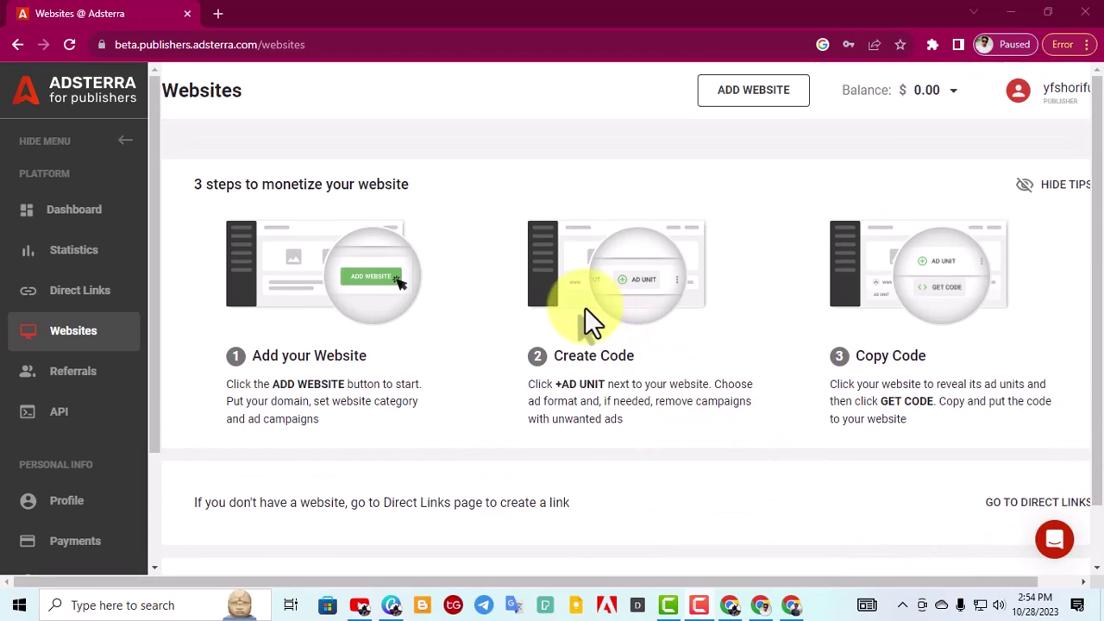
scroll(584, 399, down, 1)
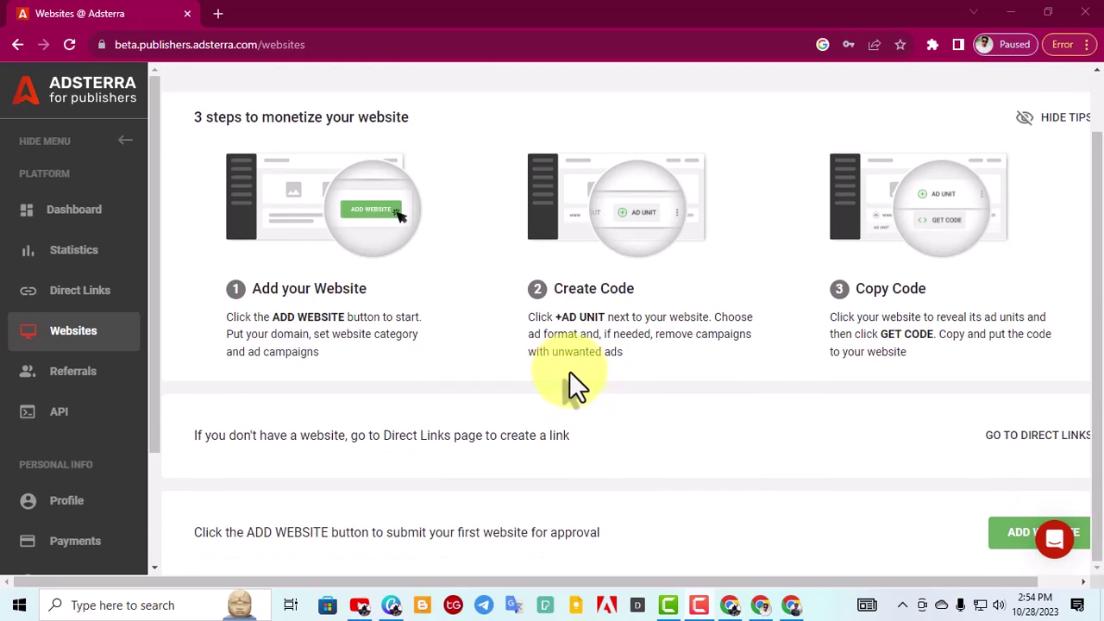
click(1011, 540)
scroll(429, 309, down, 2)
scroll(443, 291, up, 2)
click(271, 214)
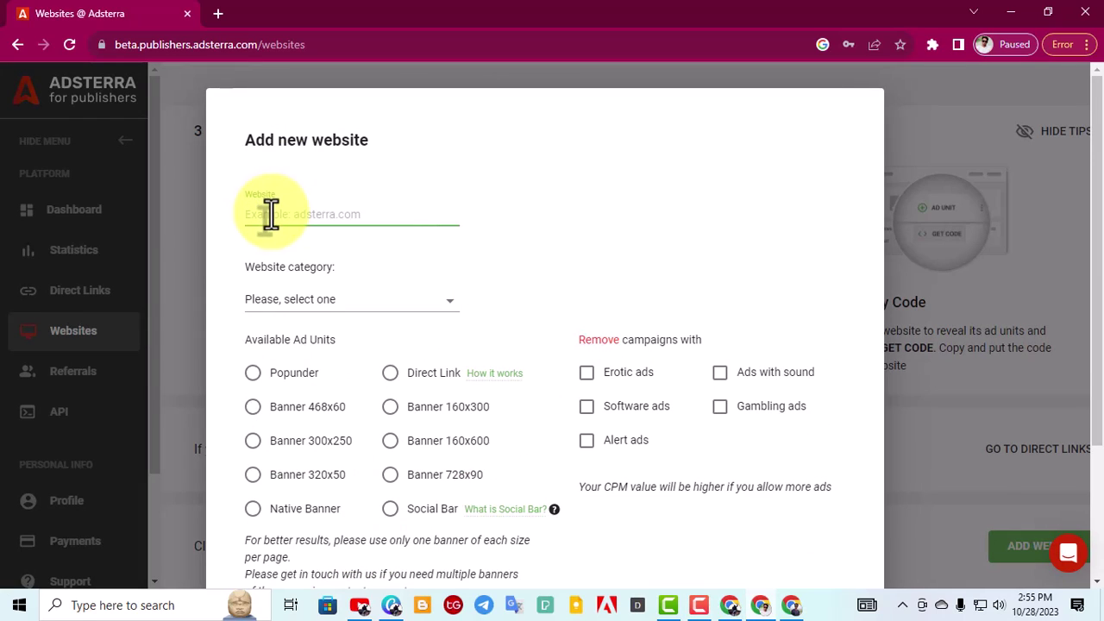
Step: Search Google for blogger in a new tab and open the Blogger.com home page
click(592, 602)
click(219, 12)
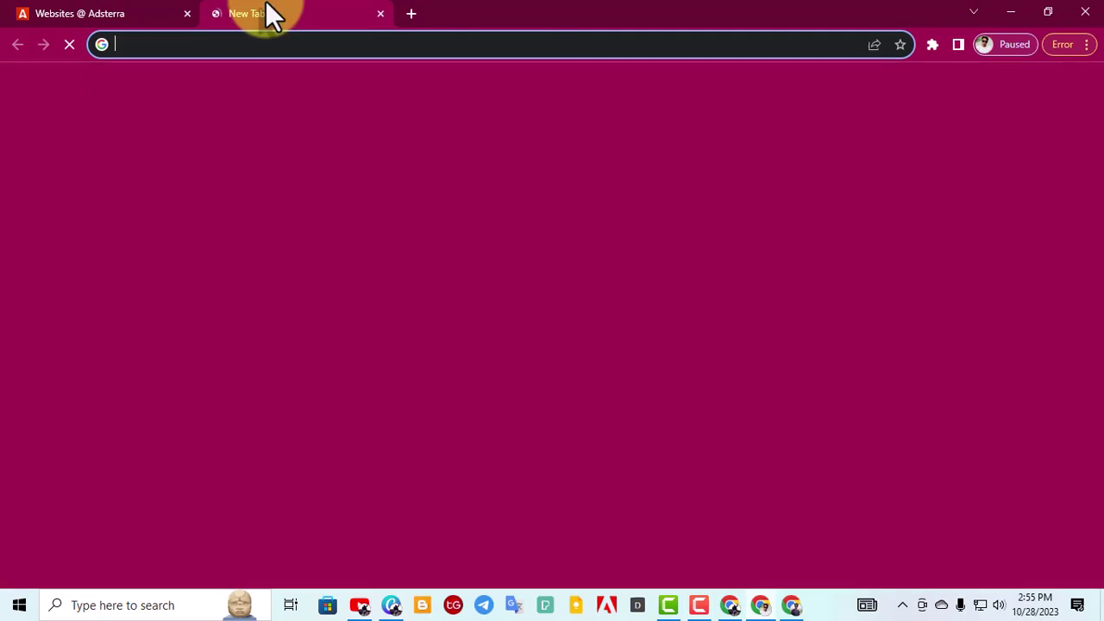
click(480, 319)
click(481, 318)
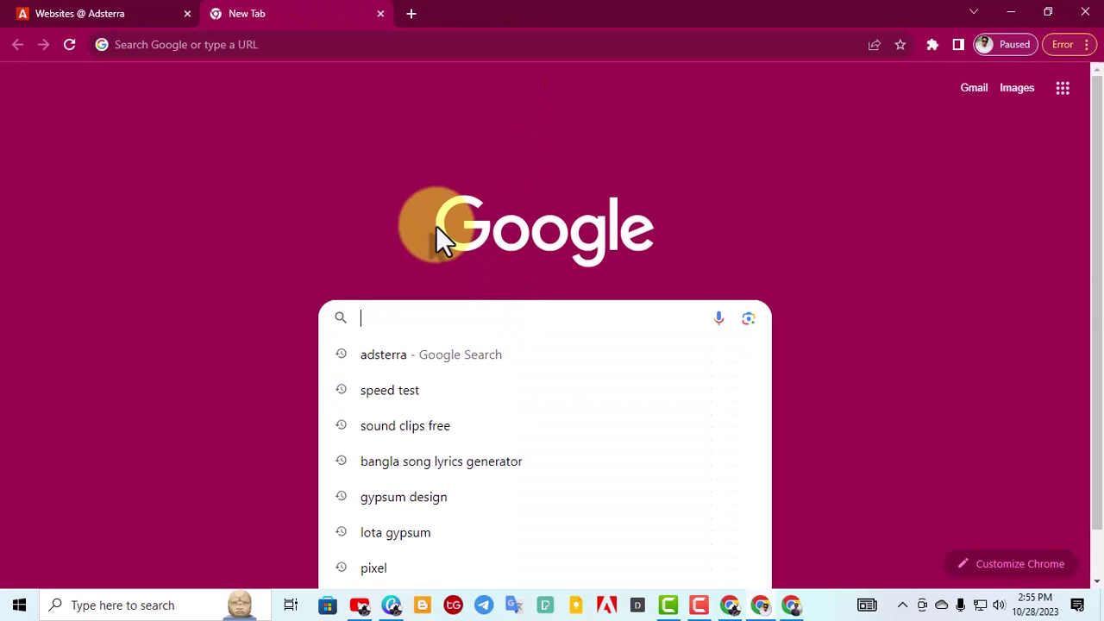
text(blo)
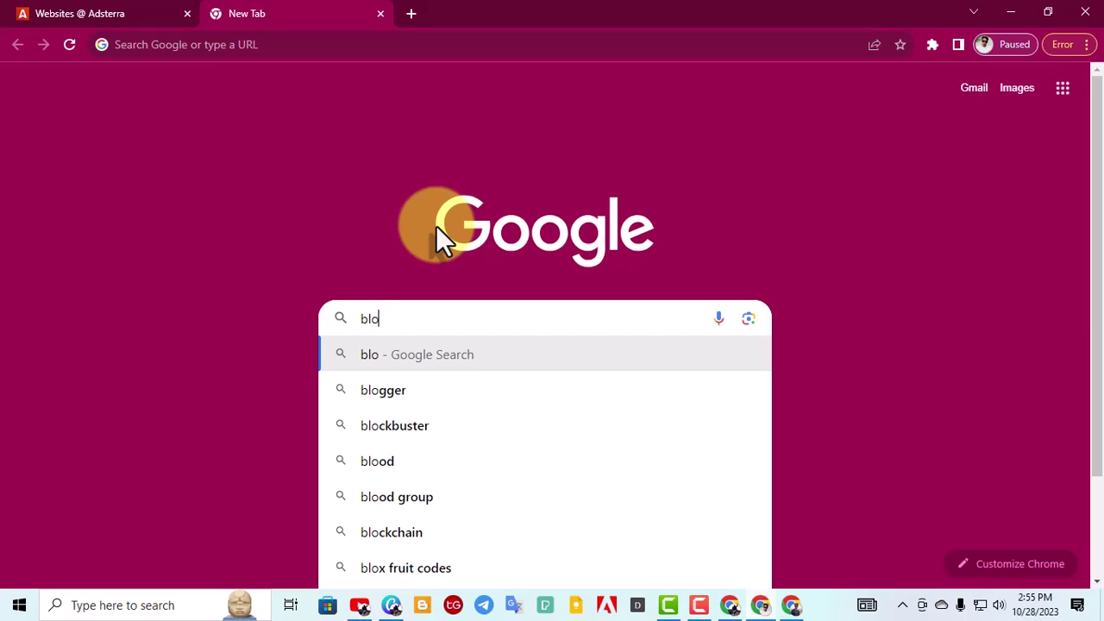
click(429, 389)
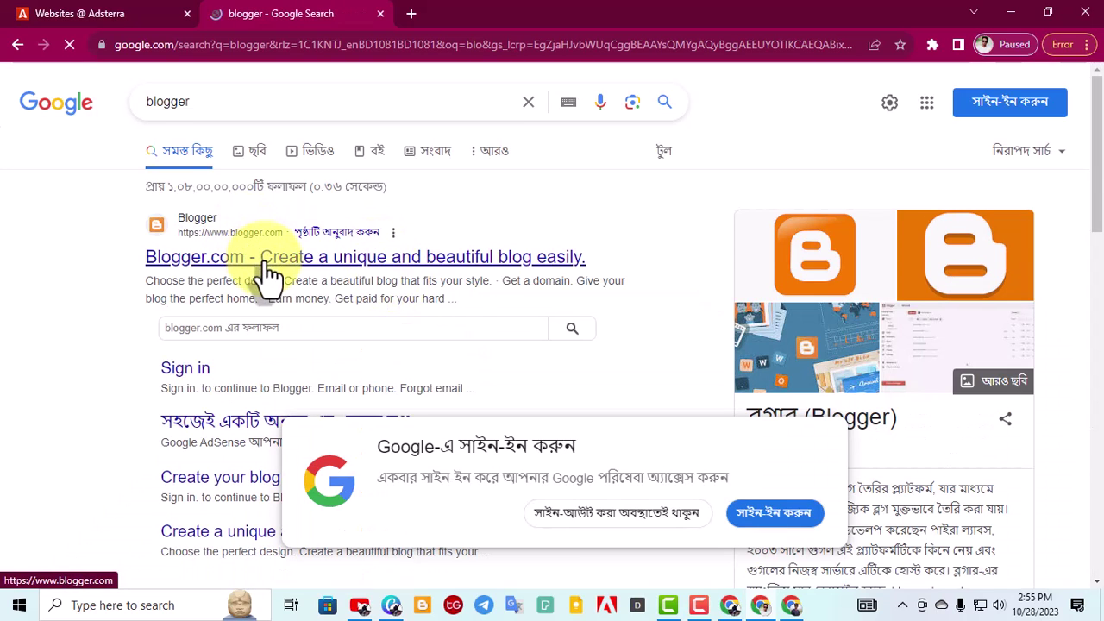
click(578, 250)
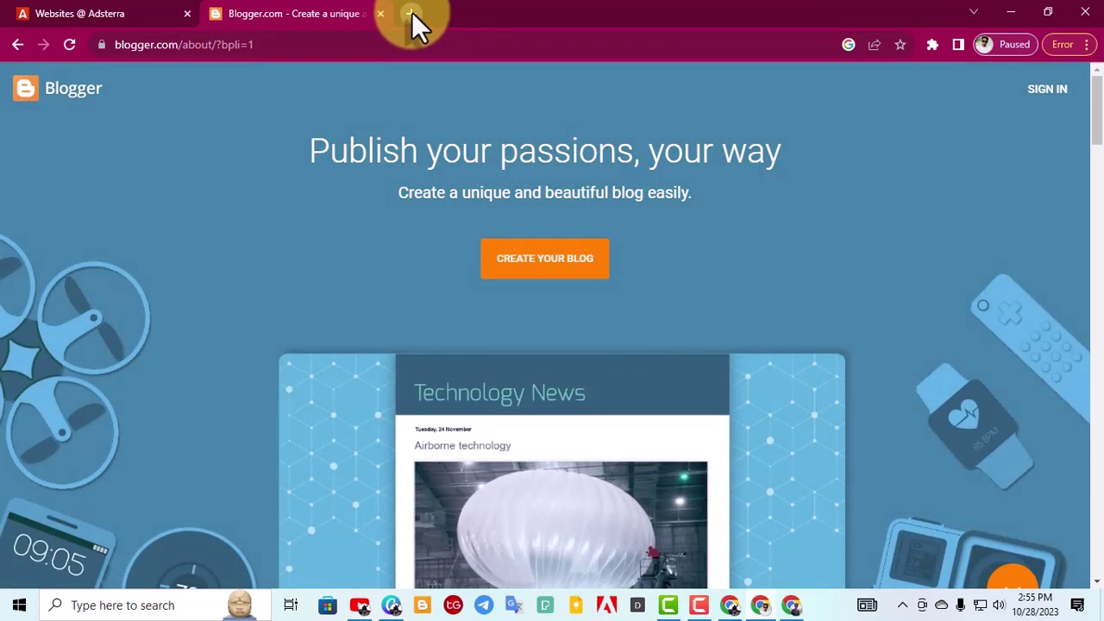
click(412, 13)
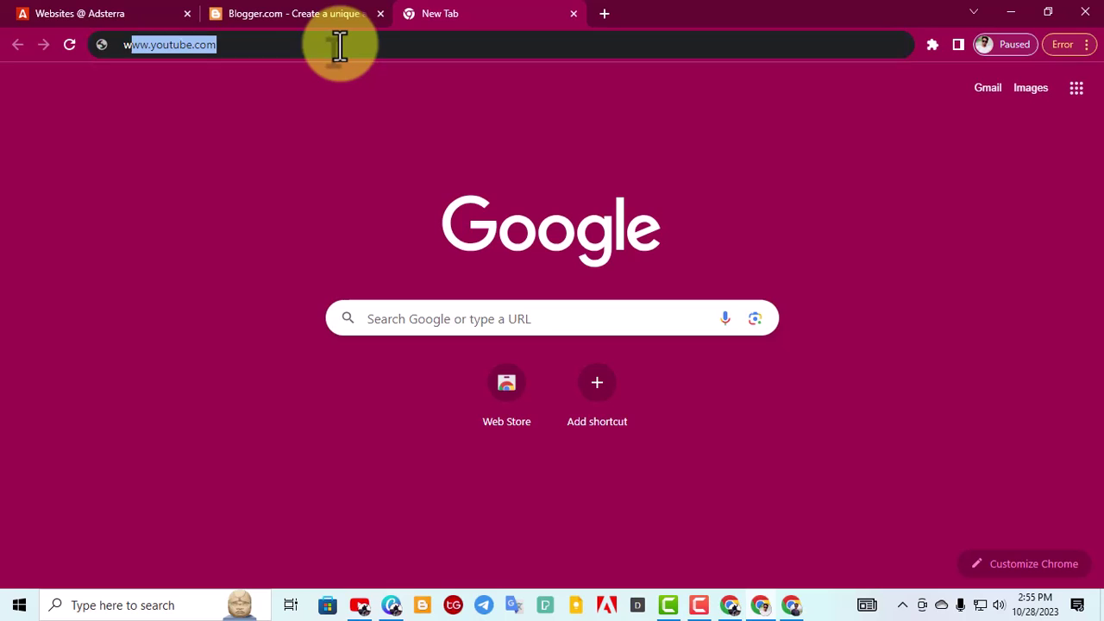
text(www)
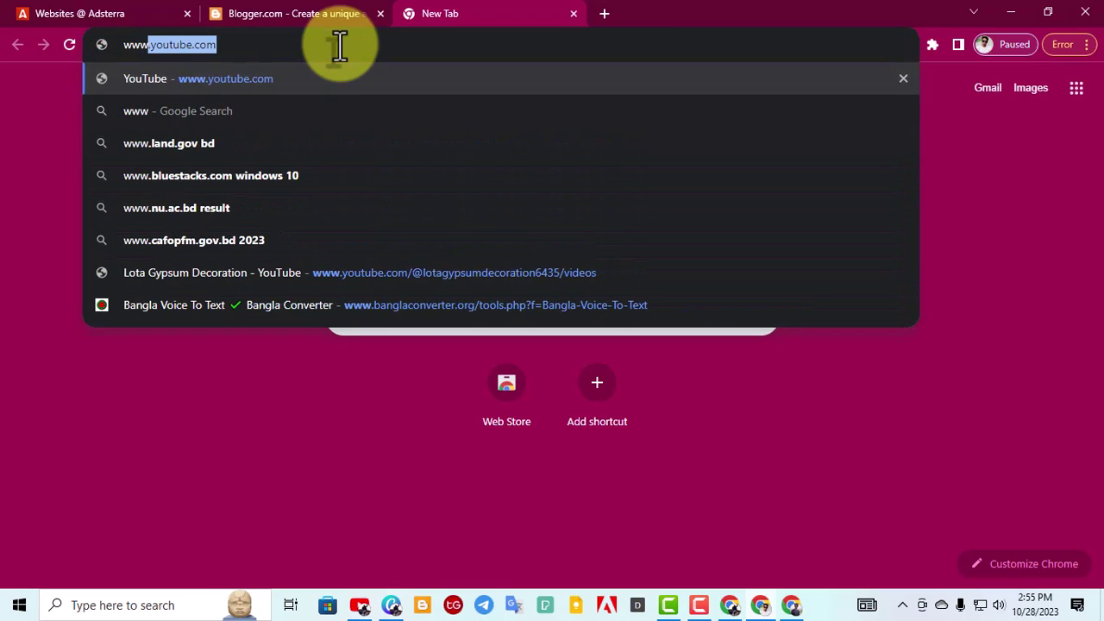
text(.yf)
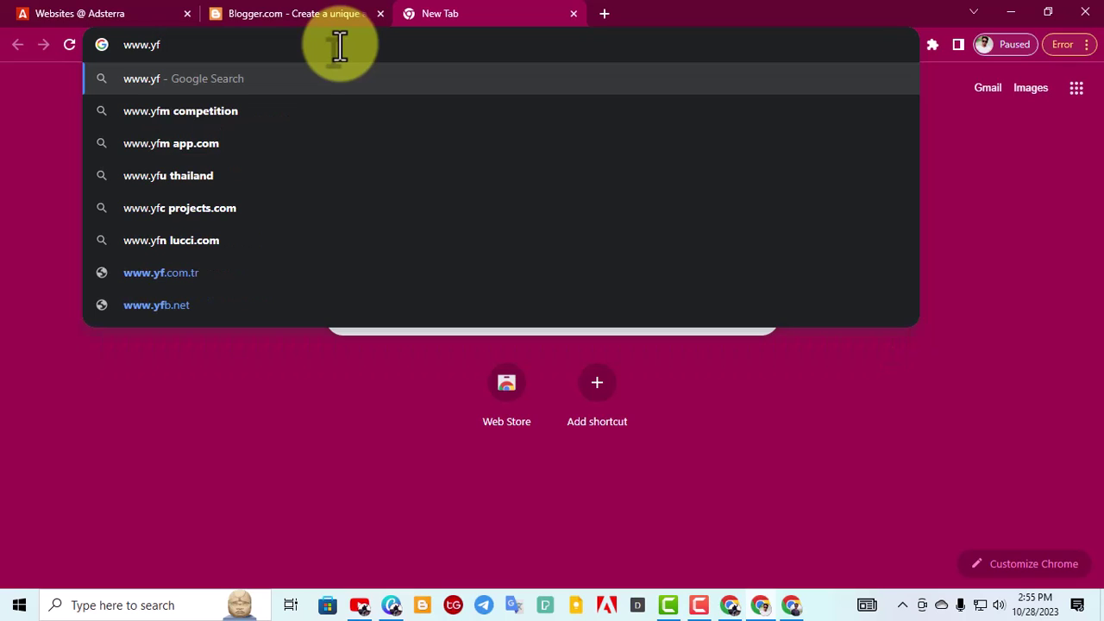
text(sho)
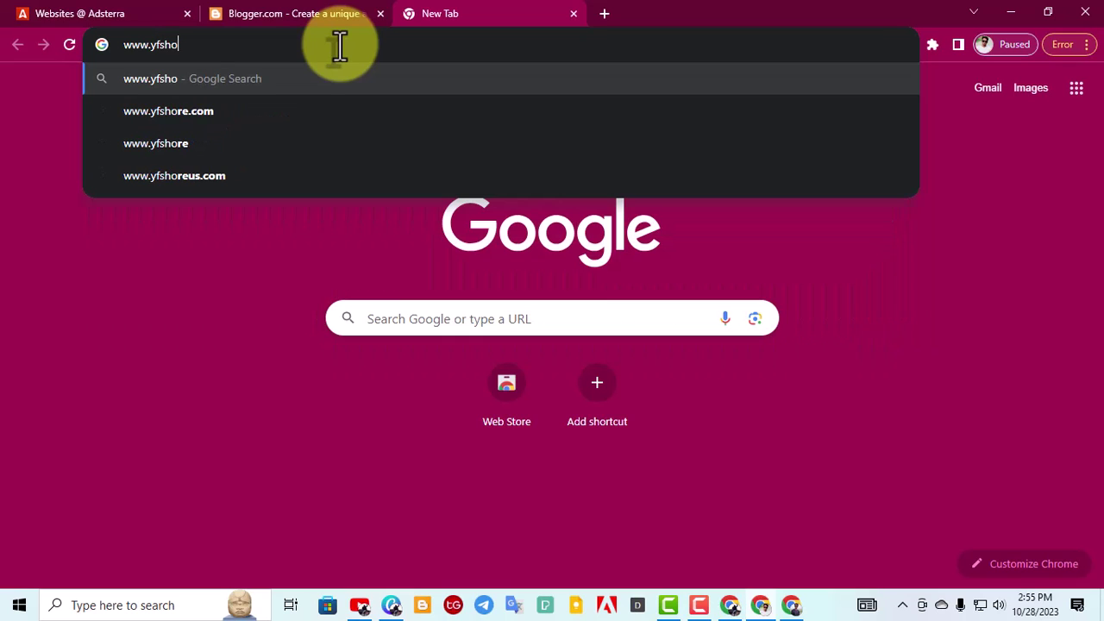
text(riful)
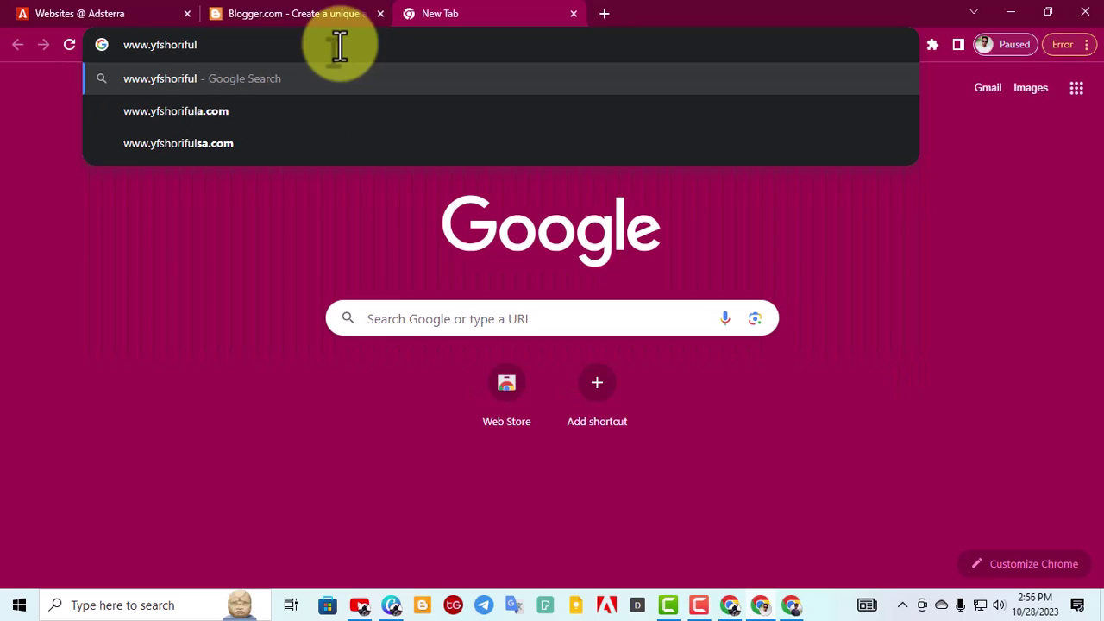
click(259, 112)
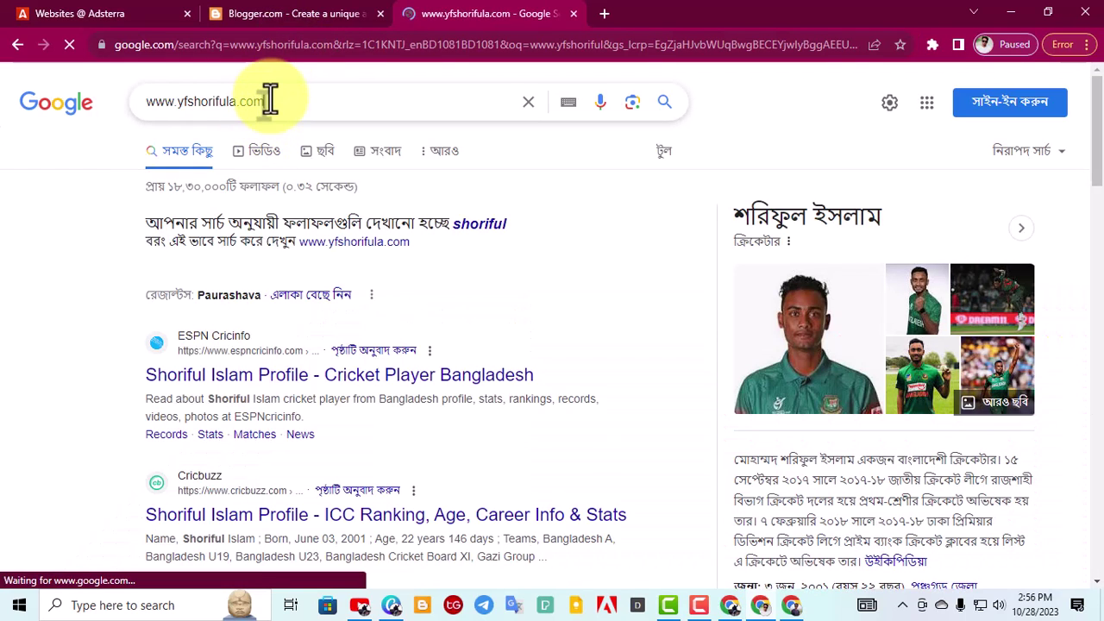
click(283, 101)
drag(285, 101, 129, 104)
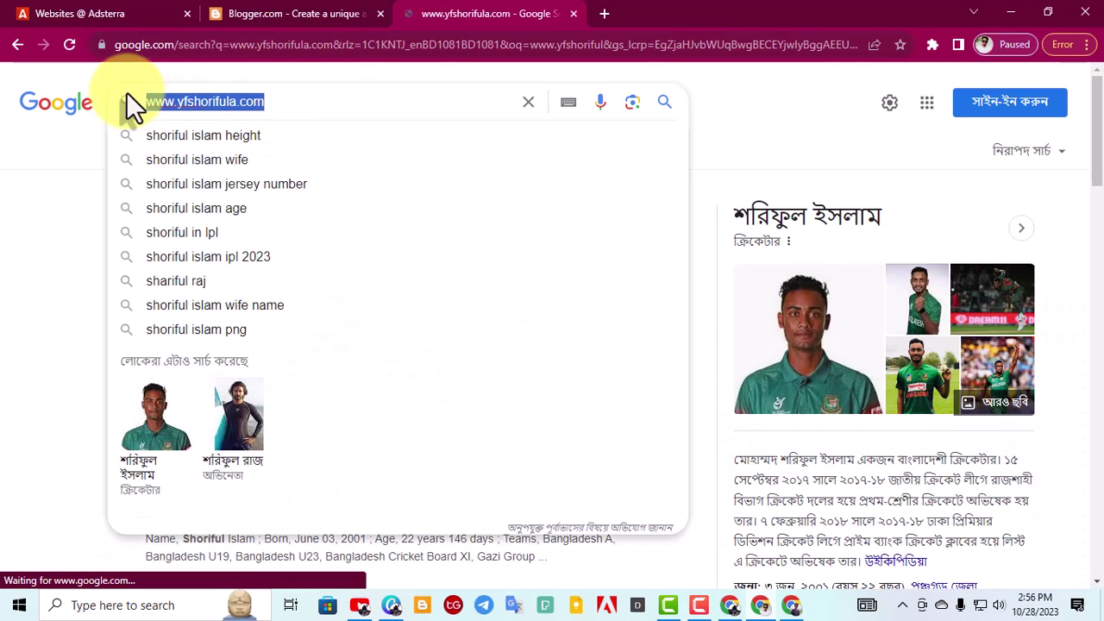
click(238, 101)
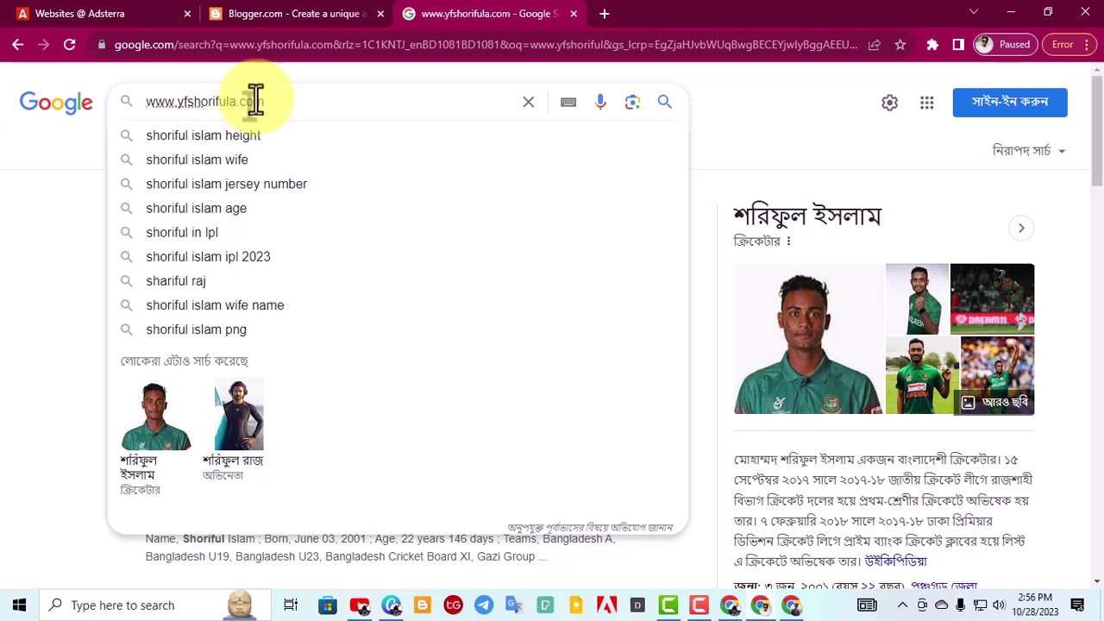
key(BackSpace)
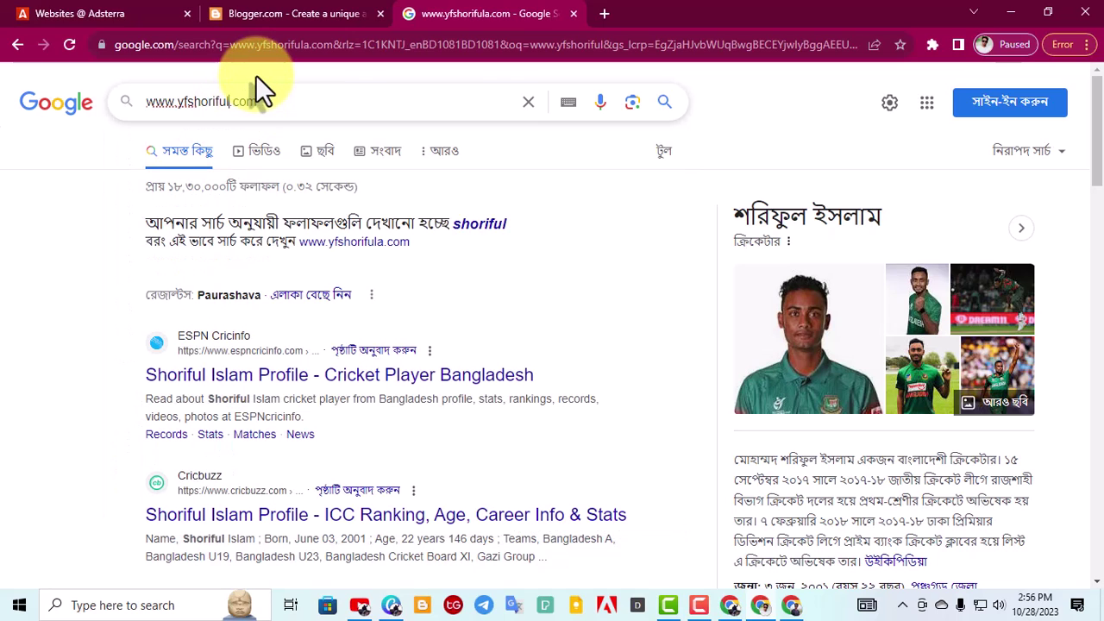
click(277, 107)
drag(277, 108, 124, 109)
right_click(197, 102)
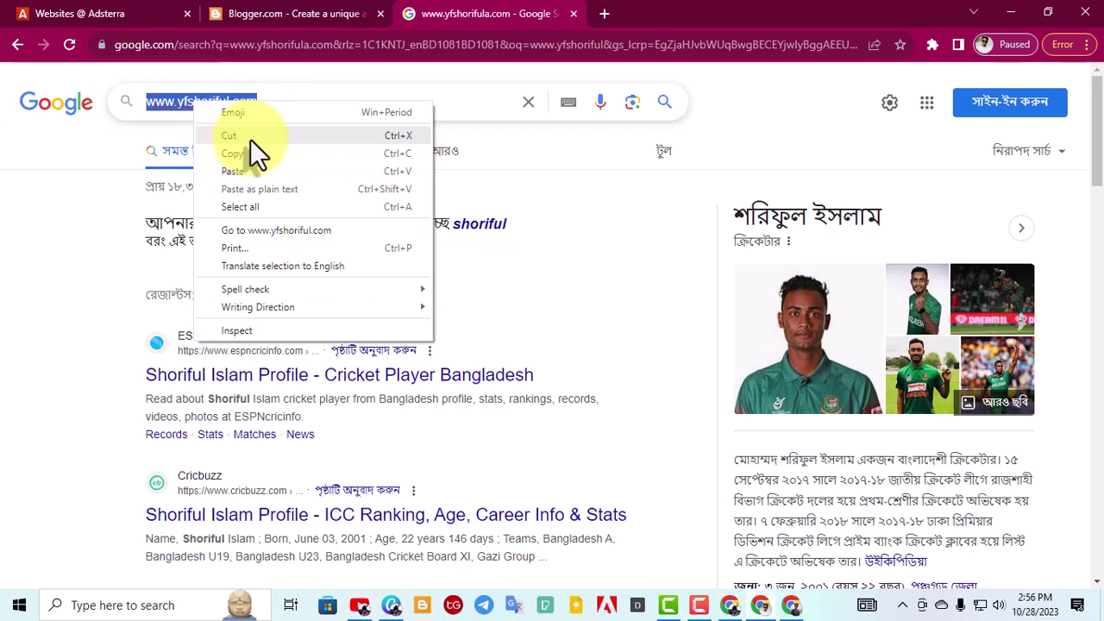
click(250, 154)
click(129, 13)
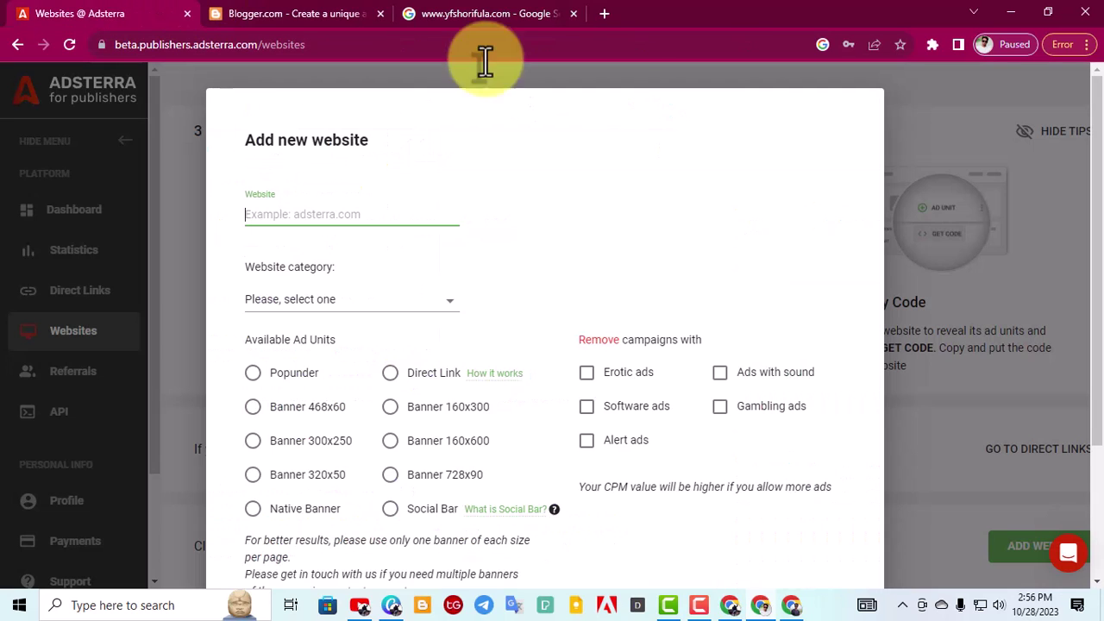
right_click(282, 216)
click(335, 324)
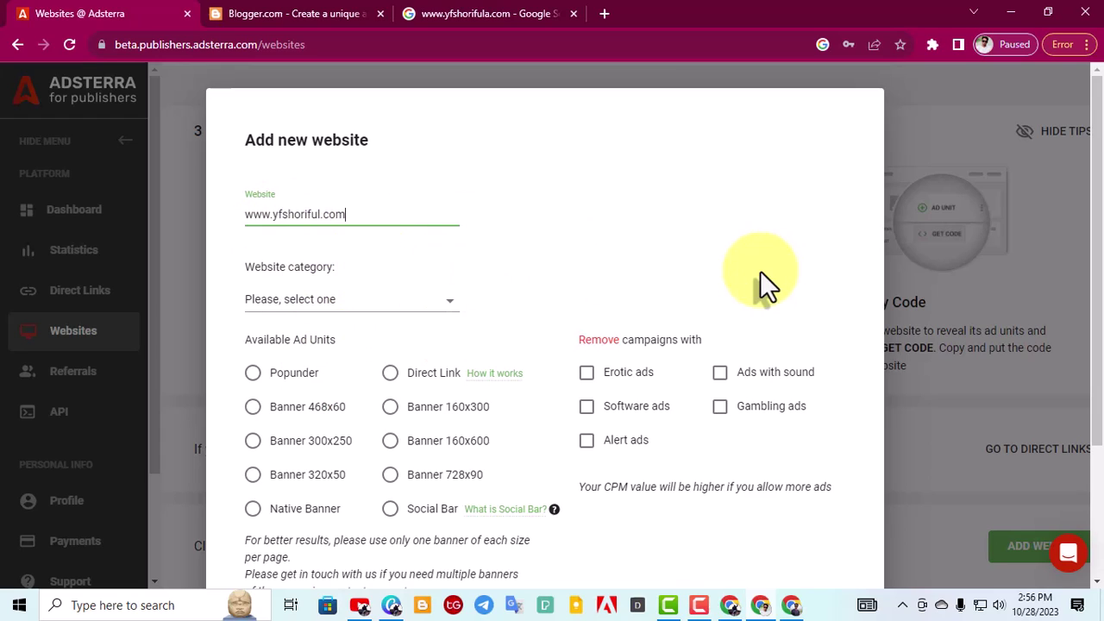
Step: Choose Social as the website category in the Add new website form
click(432, 304)
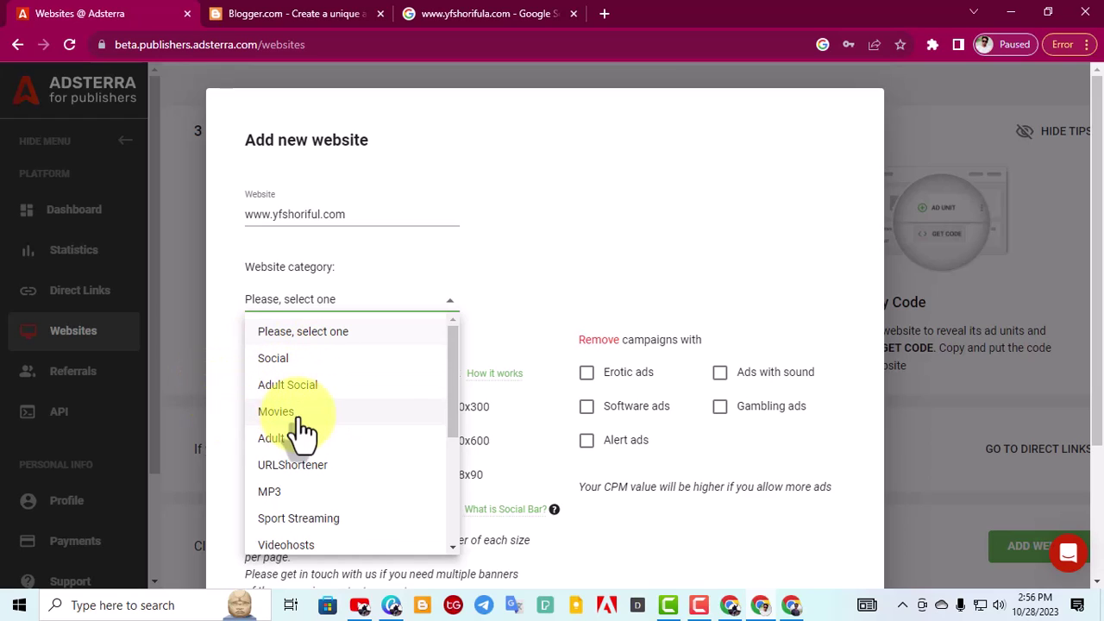
scroll(298, 484, down, 1)
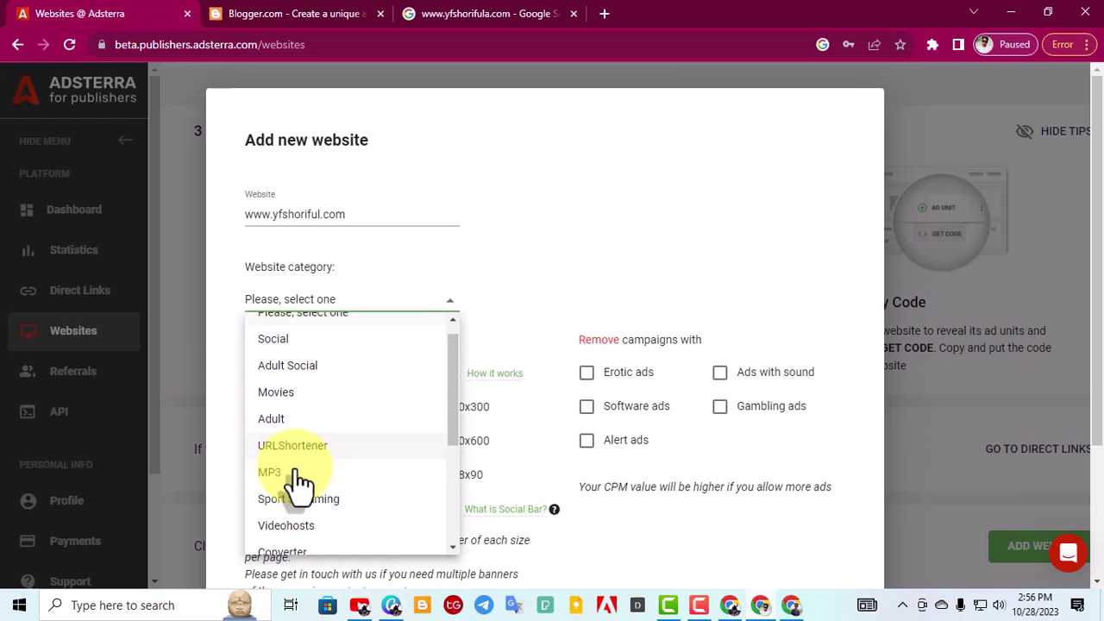
scroll(296, 472, down, 1)
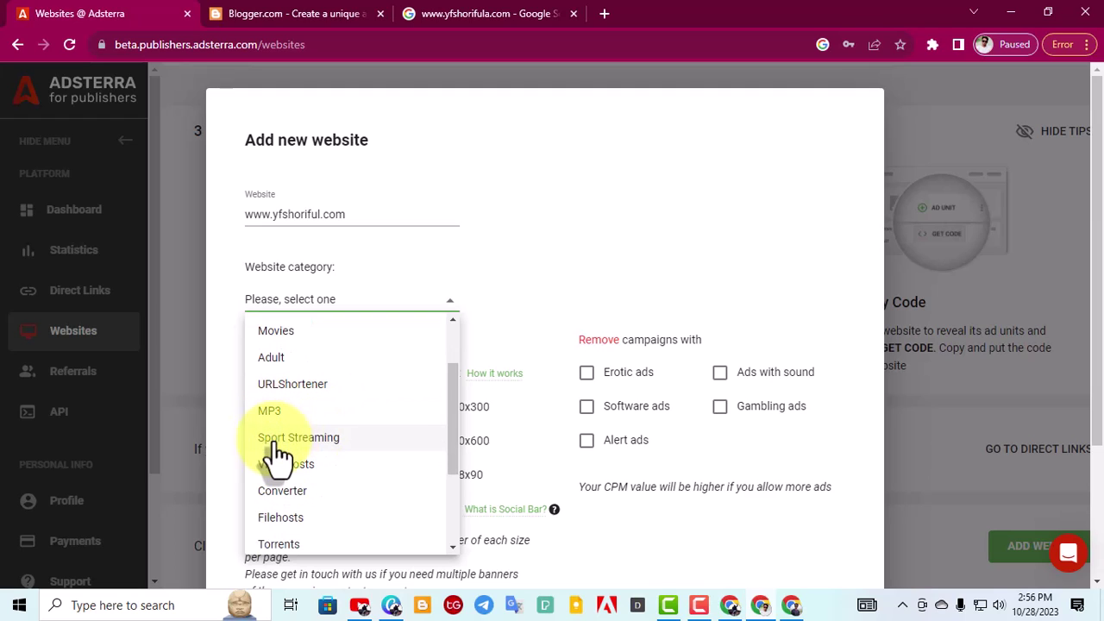
scroll(281, 462, down, 1)
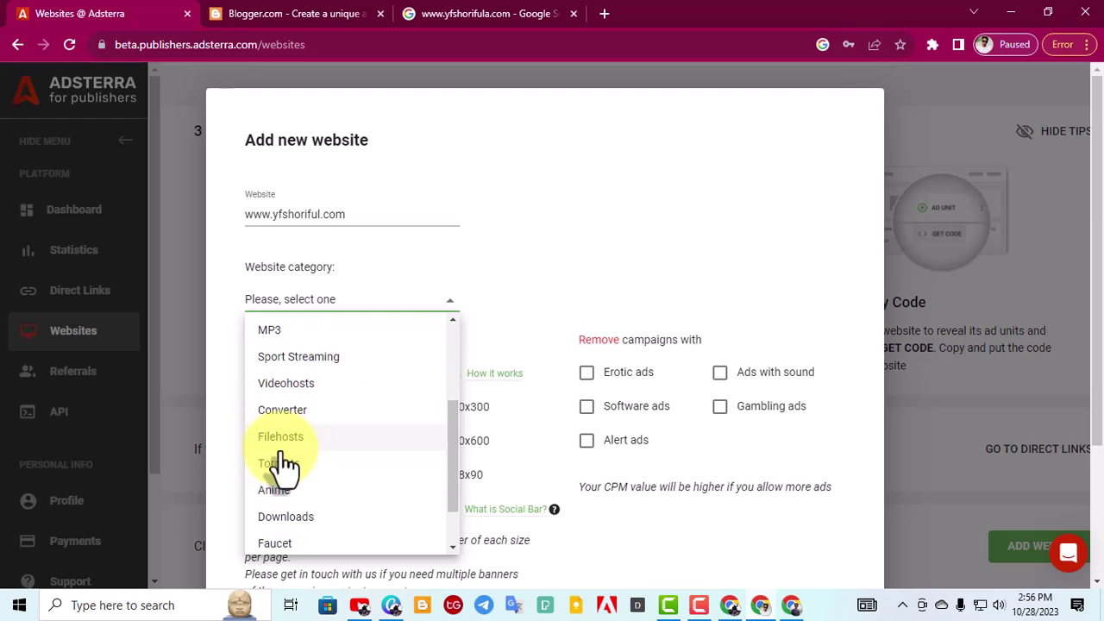
scroll(282, 464, down, 1)
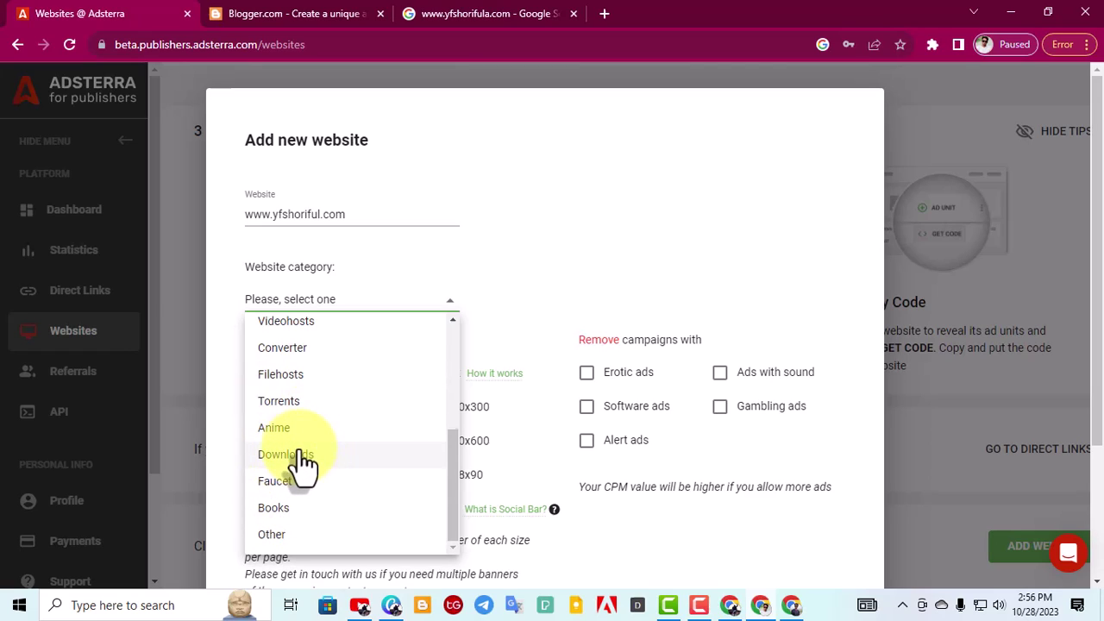
scroll(302, 466, up, 3)
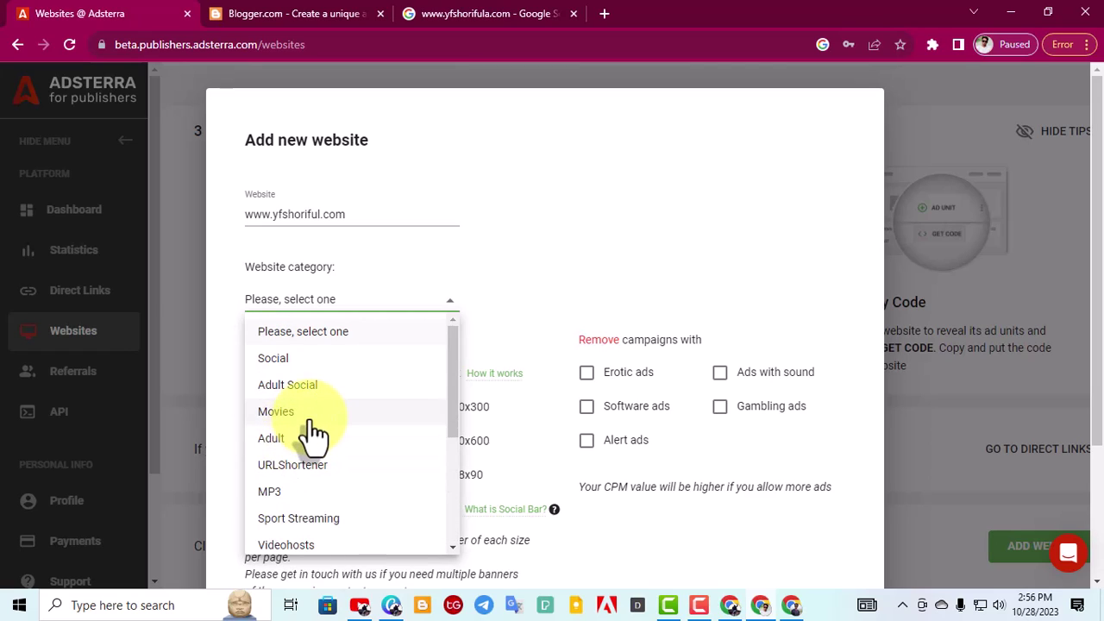
click(285, 359)
Step: Try the Banner 468x60 and Banner 160x300 ad units, settling on Banner 160x600 for the new website
scroll(431, 354, down, 2)
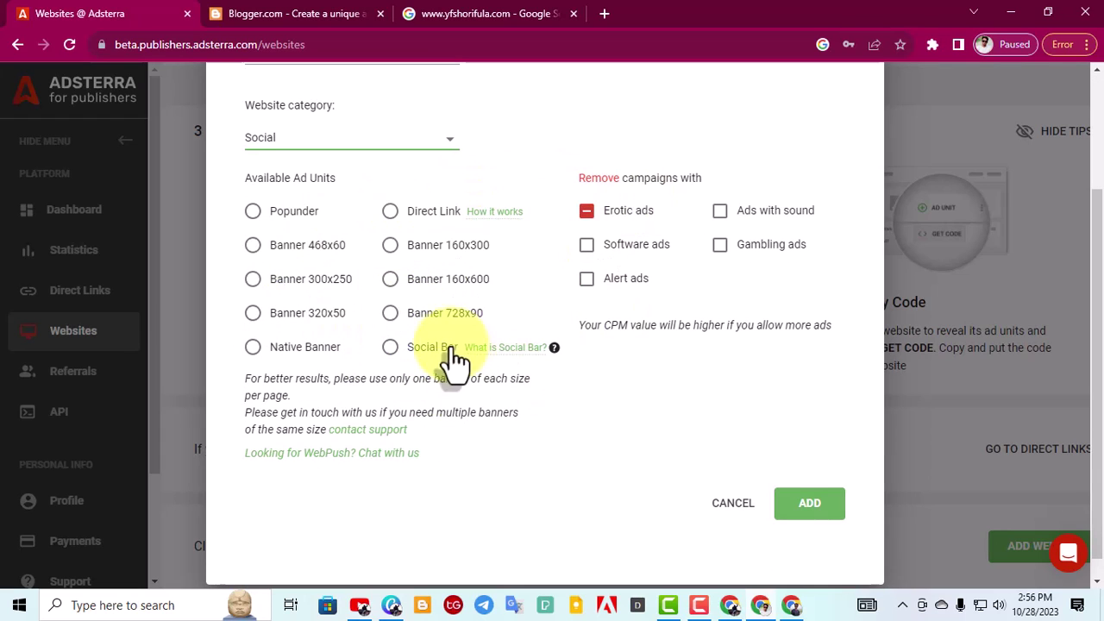
scroll(389, 350, up, 2)
scroll(285, 323, down, 2)
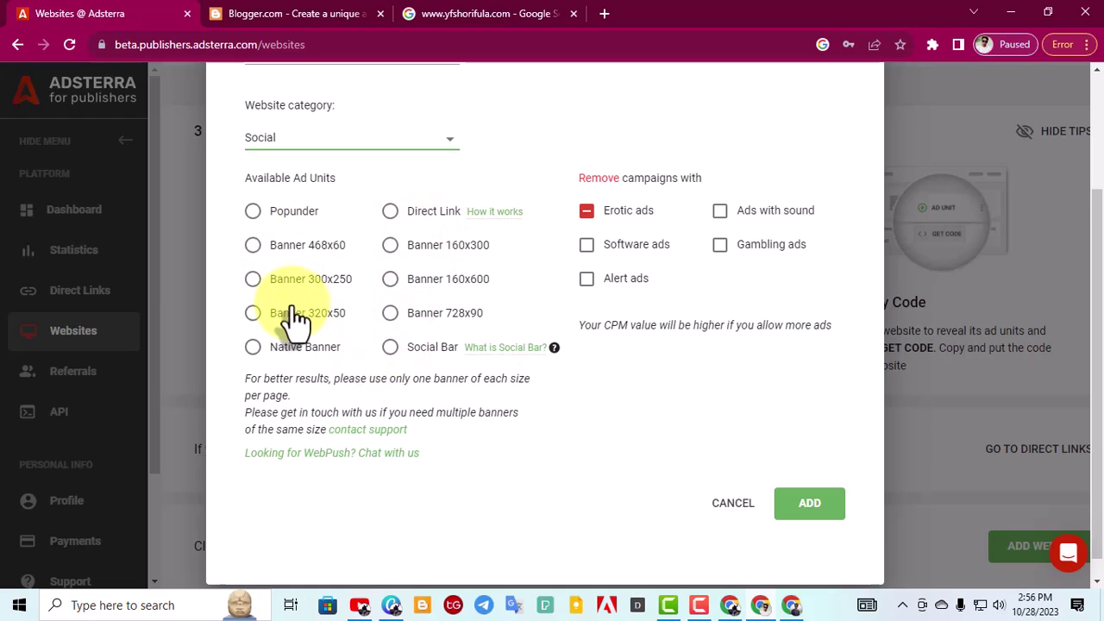
click(253, 246)
click(390, 247)
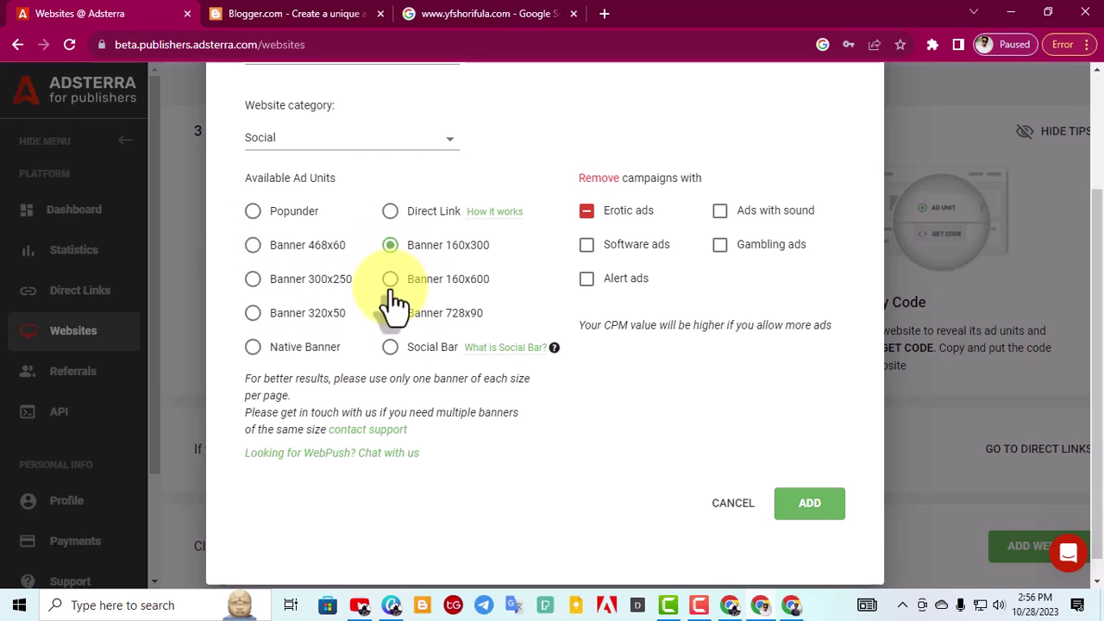
click(390, 280)
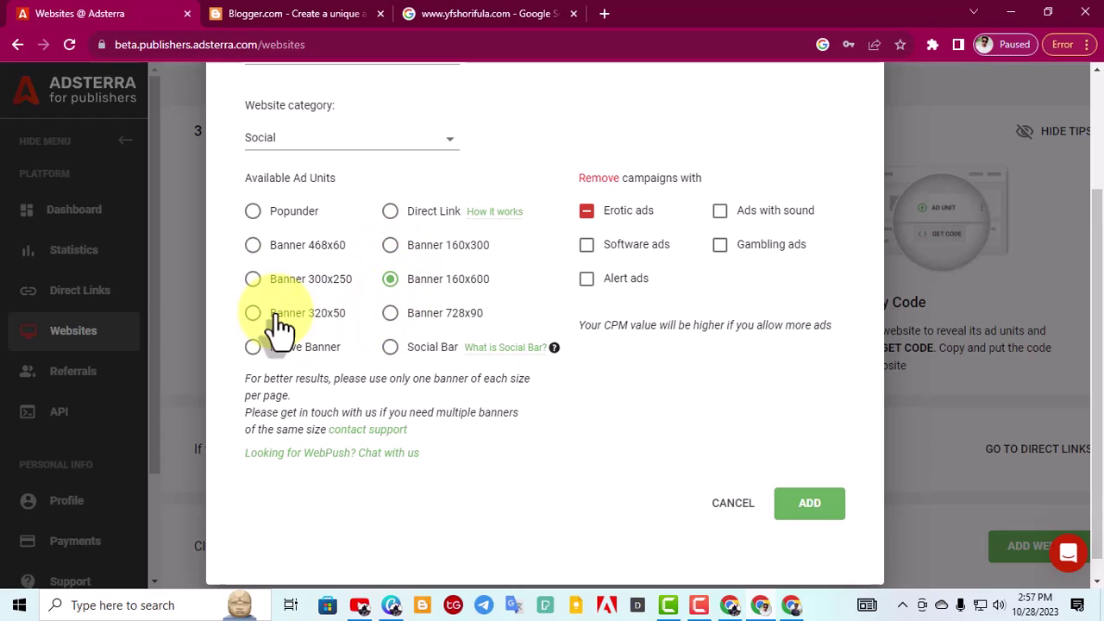
click(604, 13)
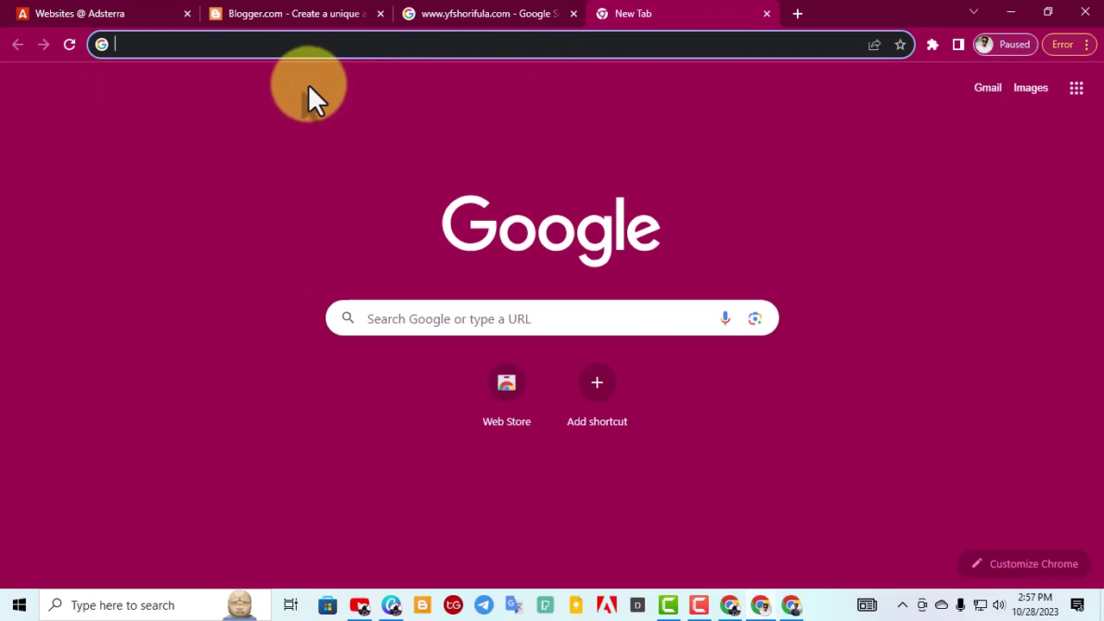
text(w)
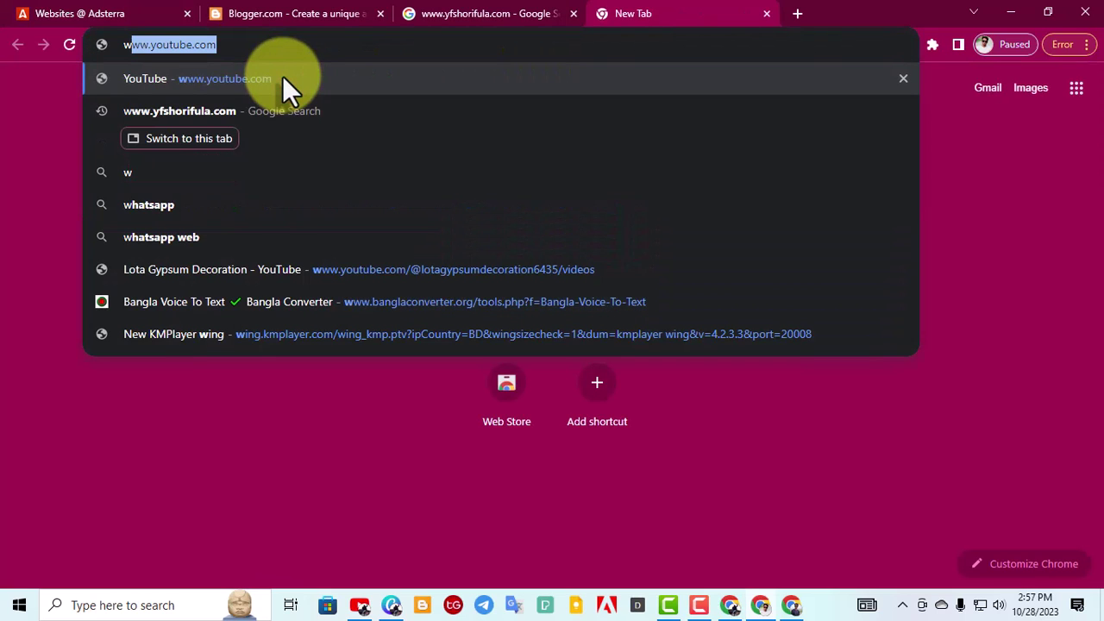
text(ww)
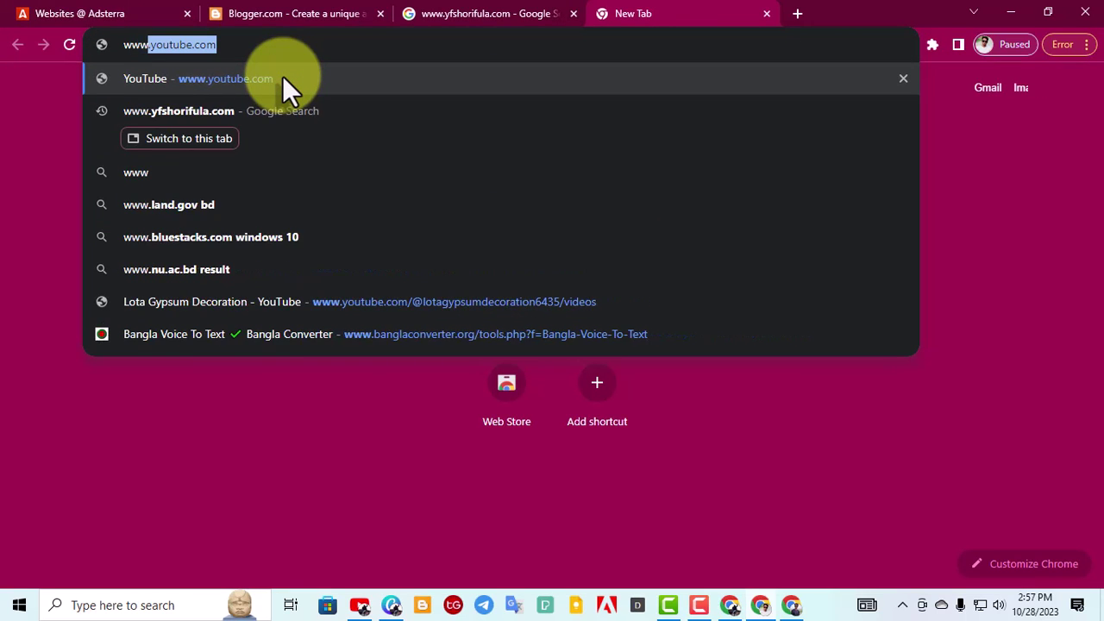
text(.)
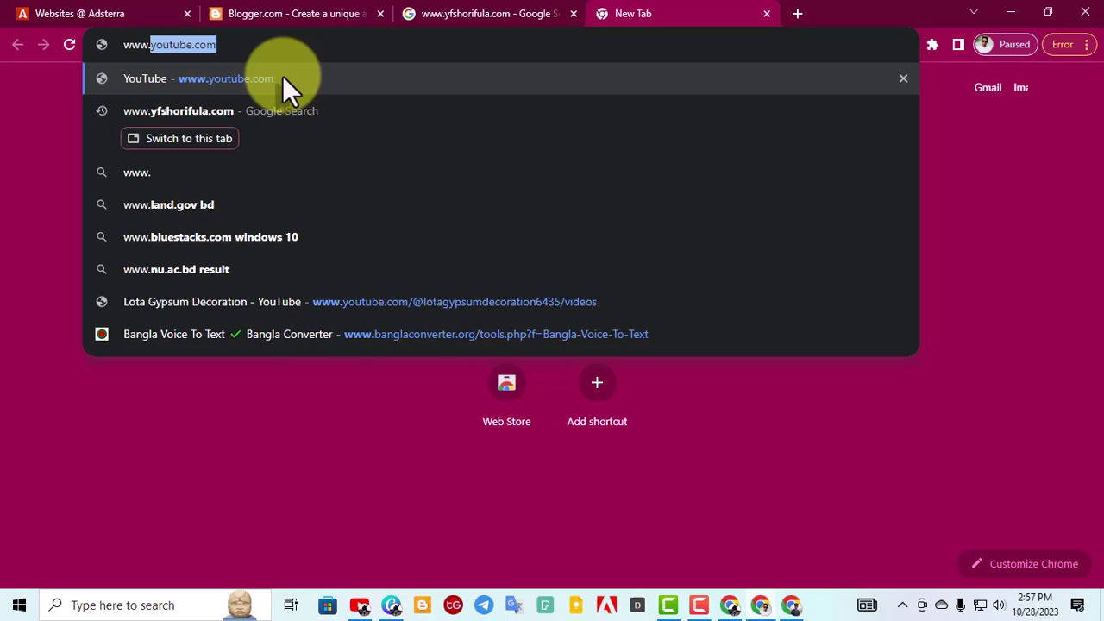
text(yf)
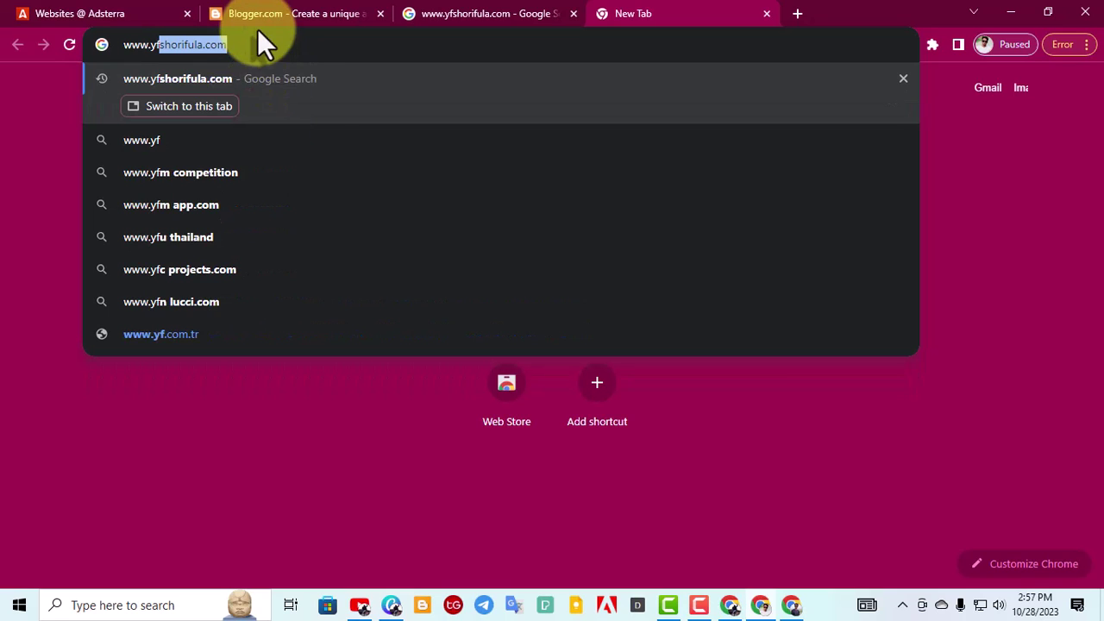
click(264, 43)
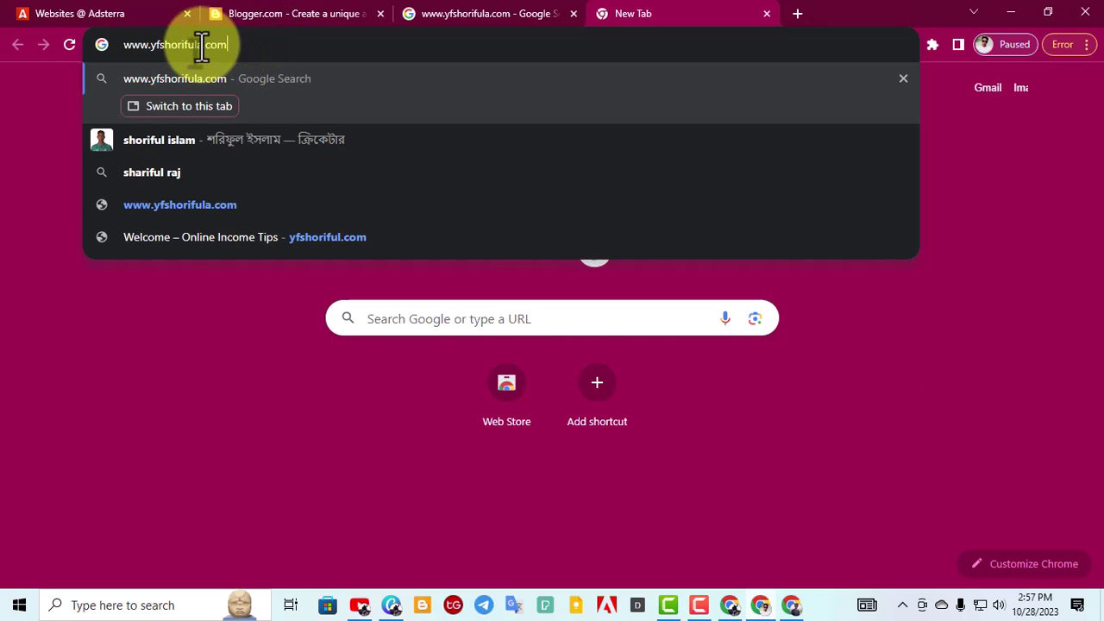
click(206, 45)
key(BackSpace)
click(243, 44)
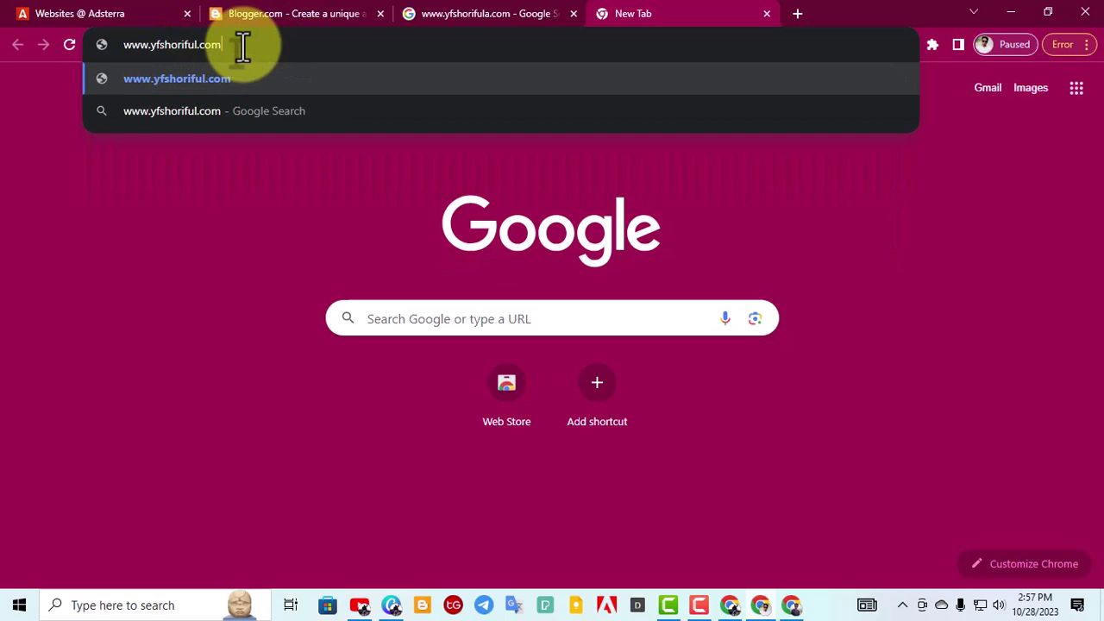
key(Return)
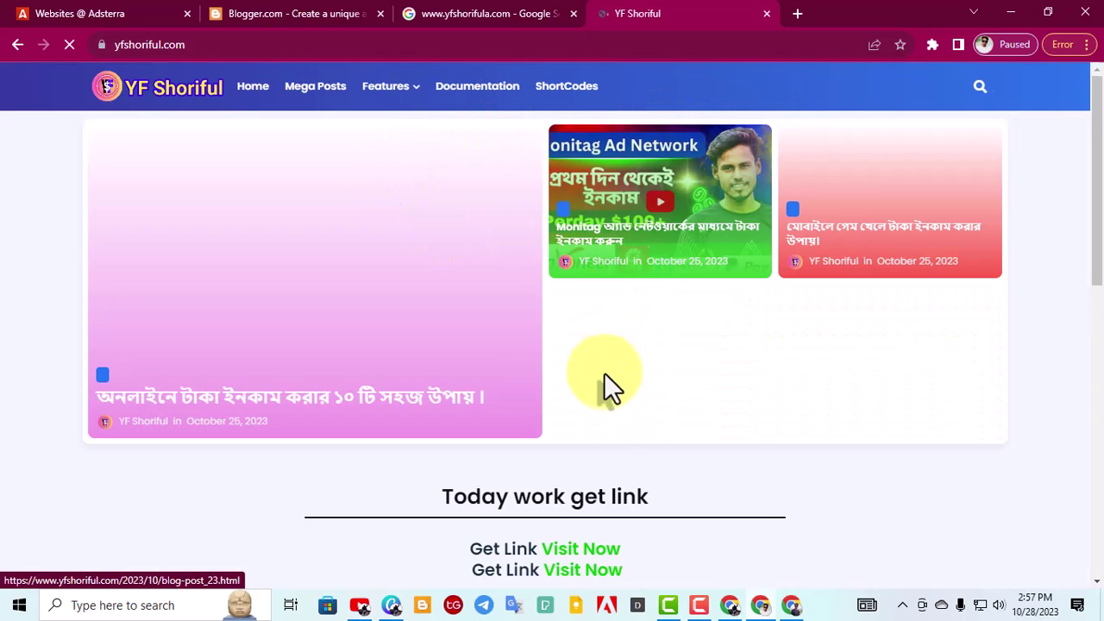
Step: Examine the banner ads placed across the YF Shoriful home page
scroll(680, 335, down, 10)
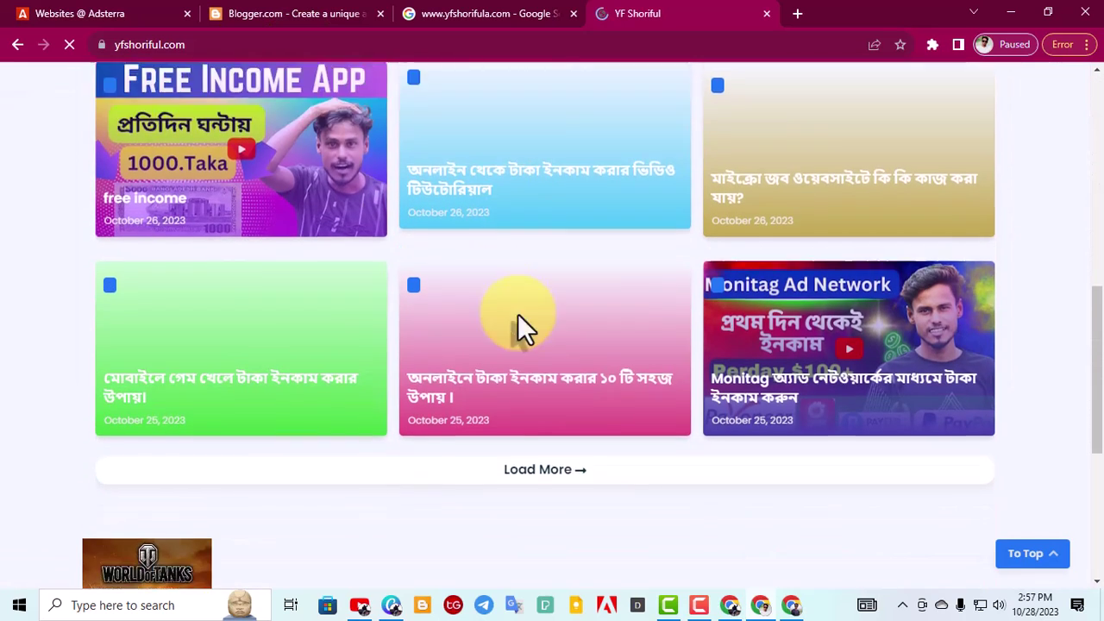
scroll(424, 386, down, 1)
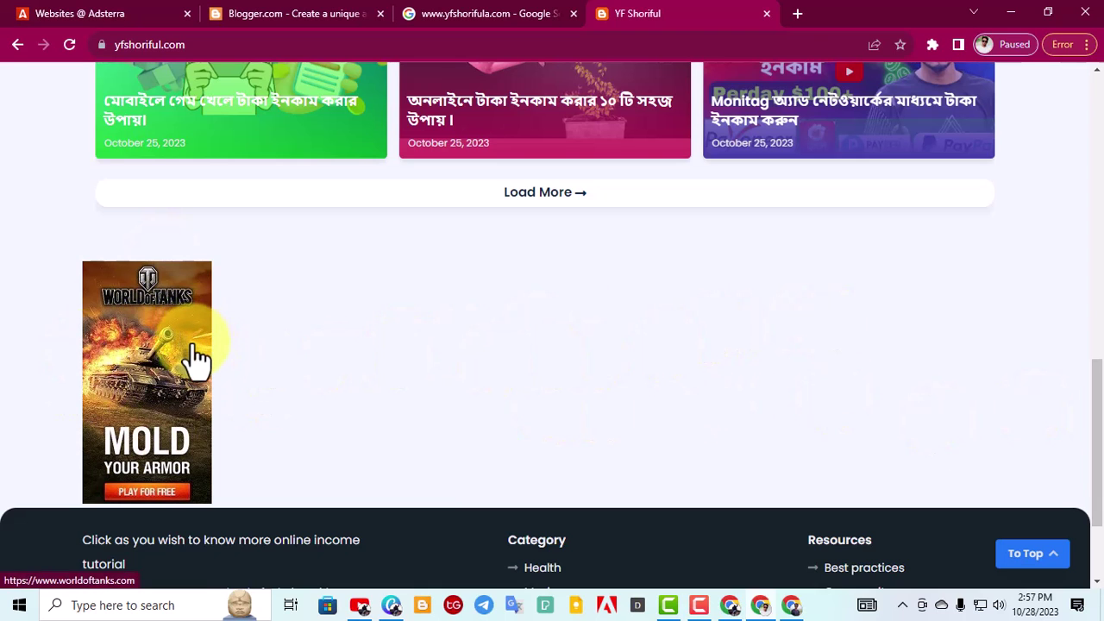
scroll(198, 345, up, 5)
scroll(200, 336, up, 4)
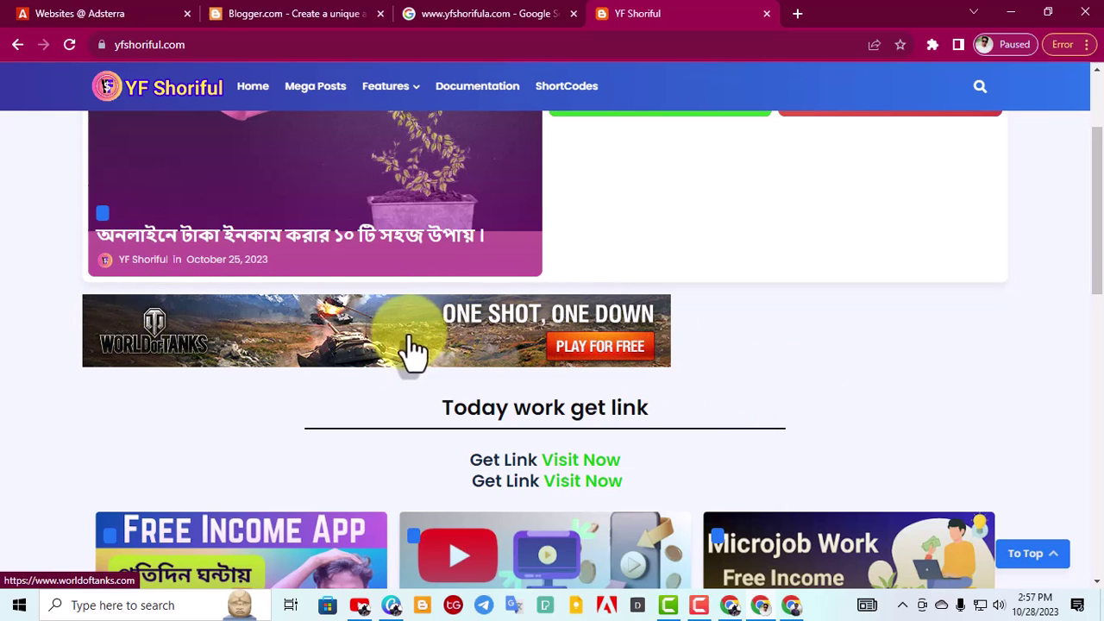
scroll(423, 353, up, 2)
Step: Open the featured post about ten easy ways to earn online and examine the ads around and below the article
click(293, 313)
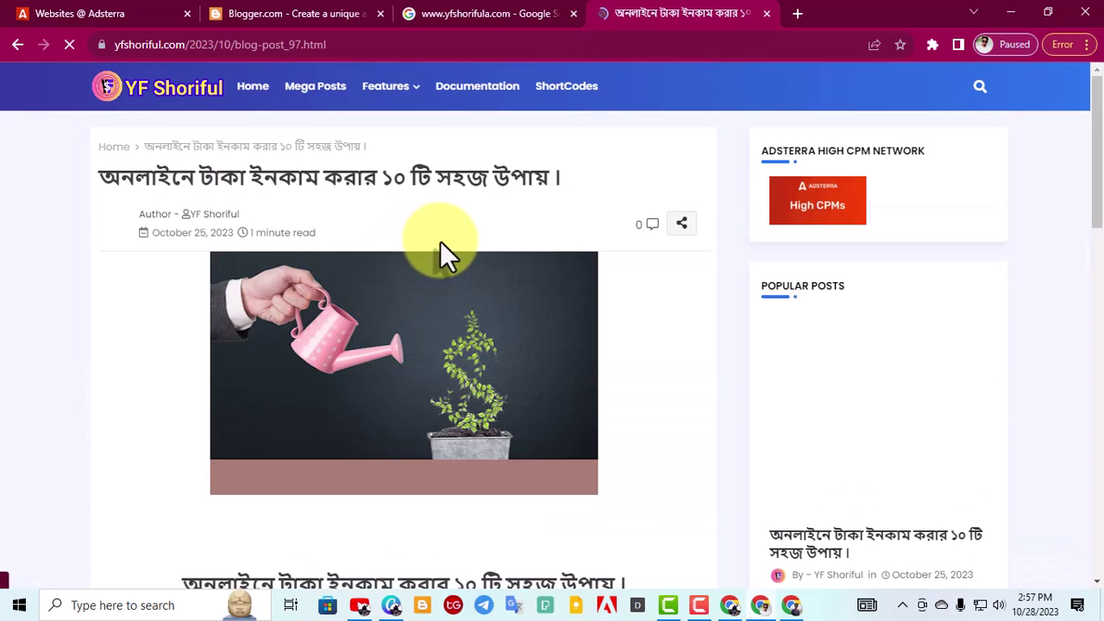
scroll(863, 259, down, 3)
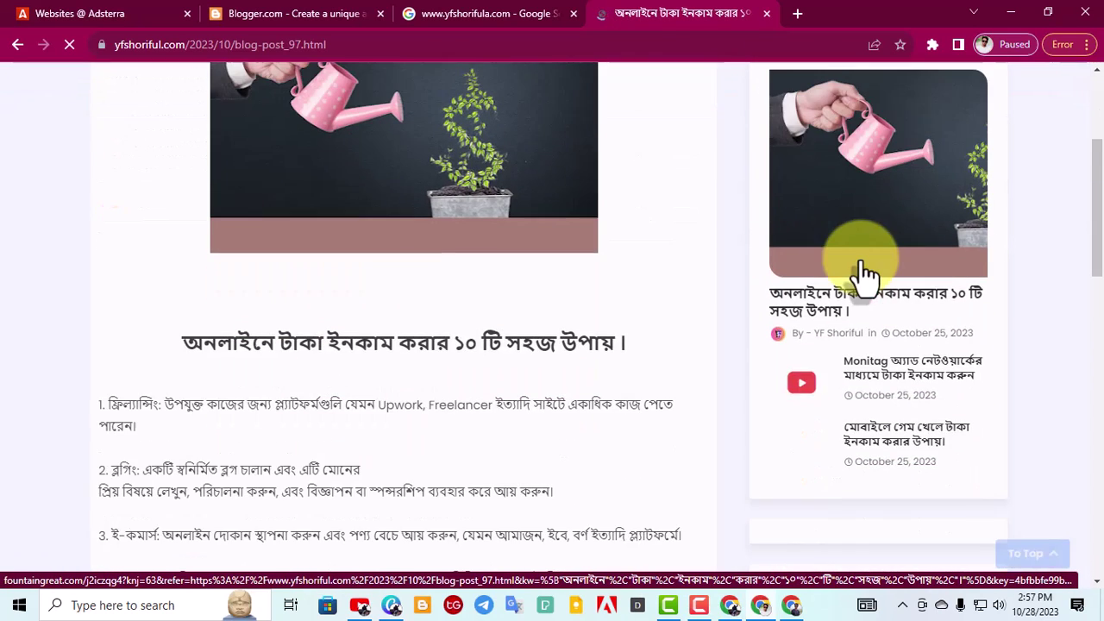
scroll(867, 270, down, 8)
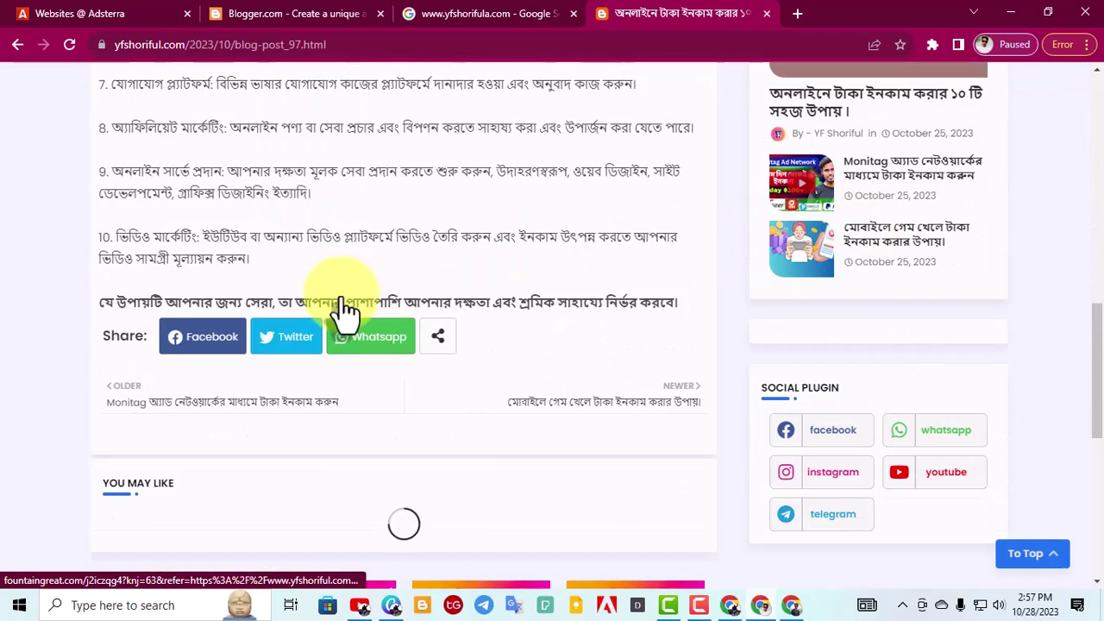
scroll(345, 306, down, 3)
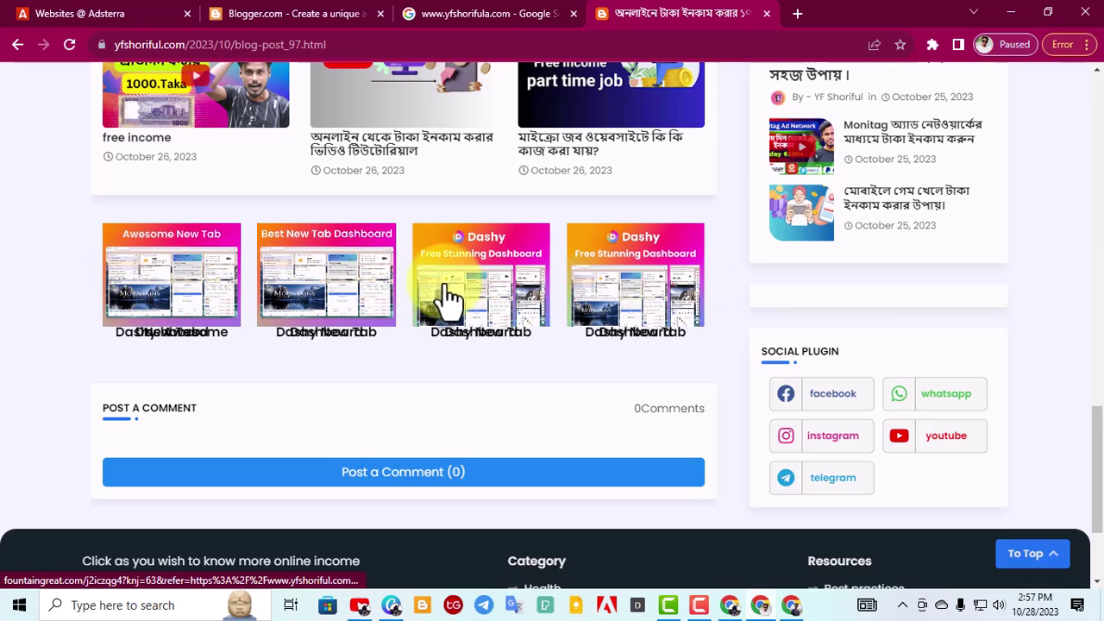
Step: Return to the Adsterra Websites page and cancel the Add new website form
click(466, 13)
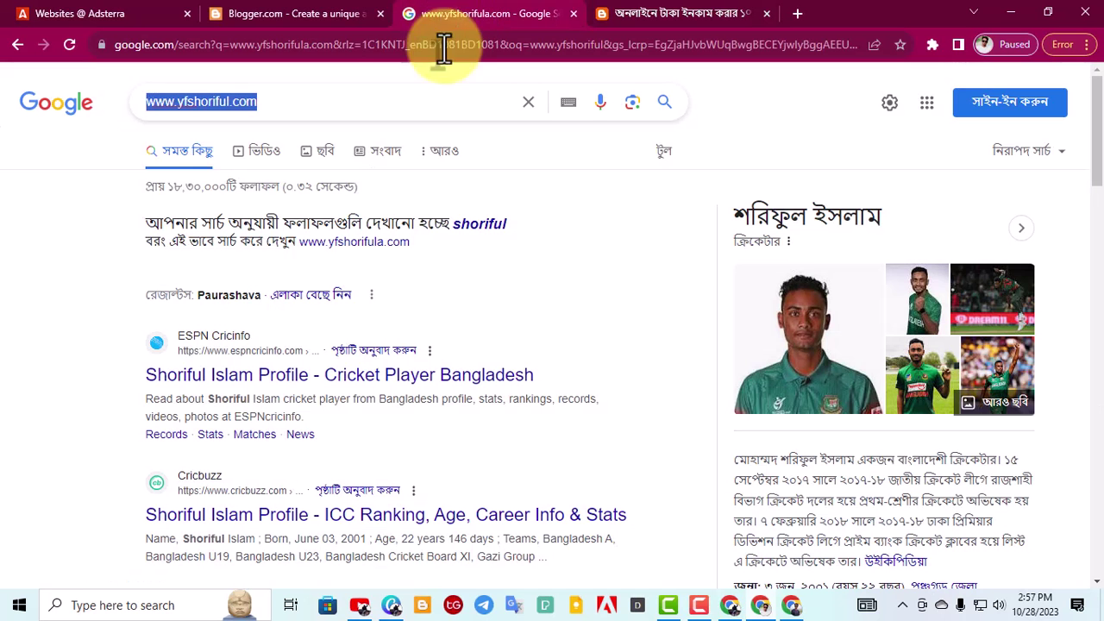
click(315, 16)
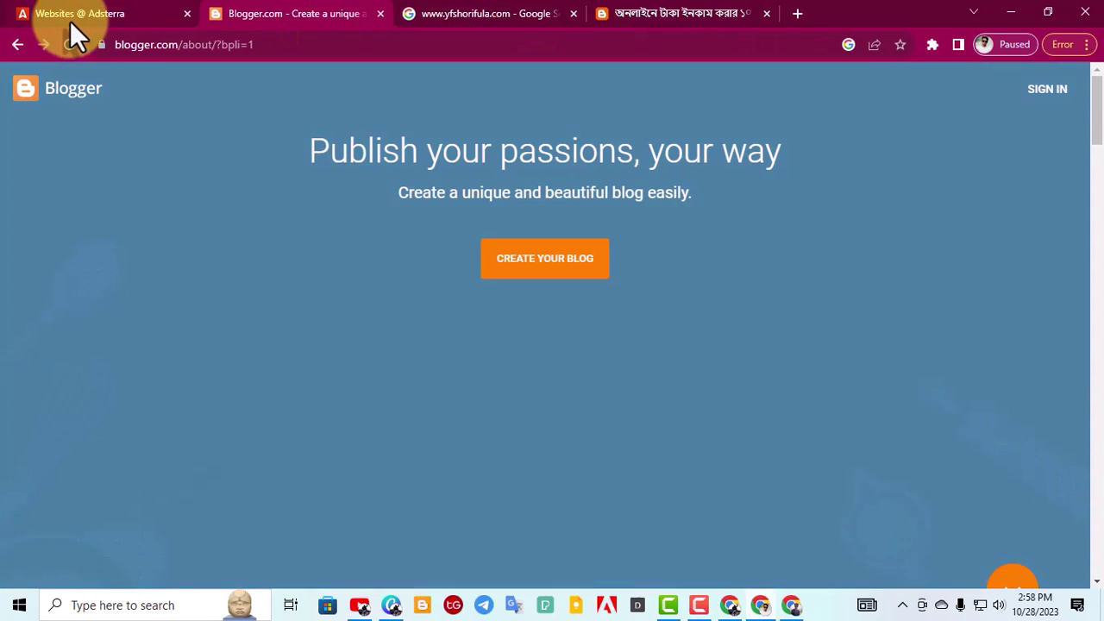
click(86, 15)
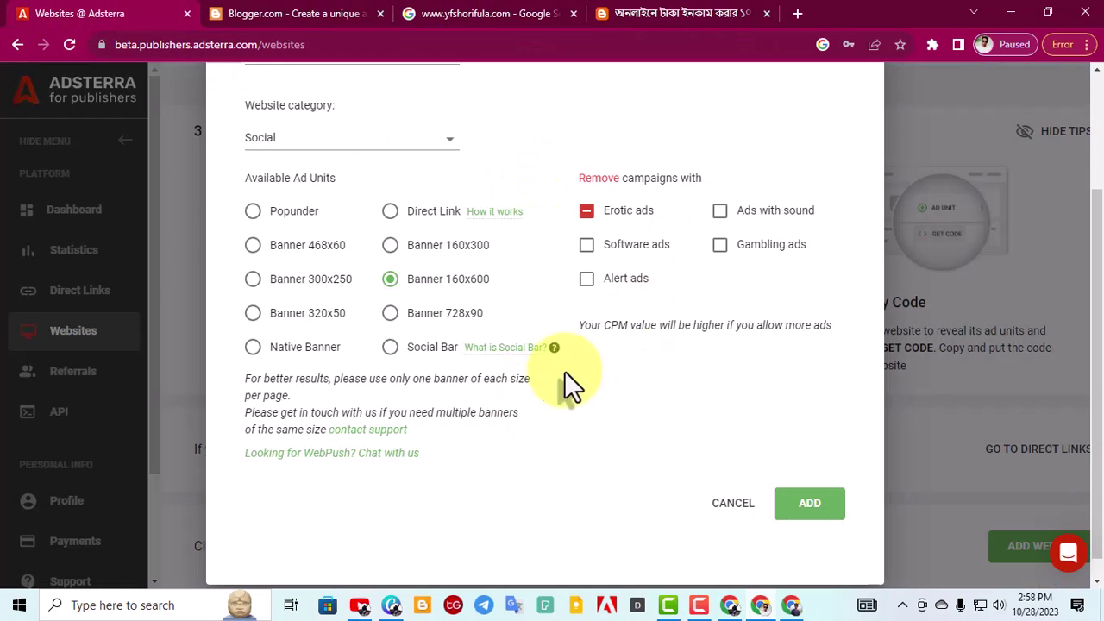
click(729, 507)
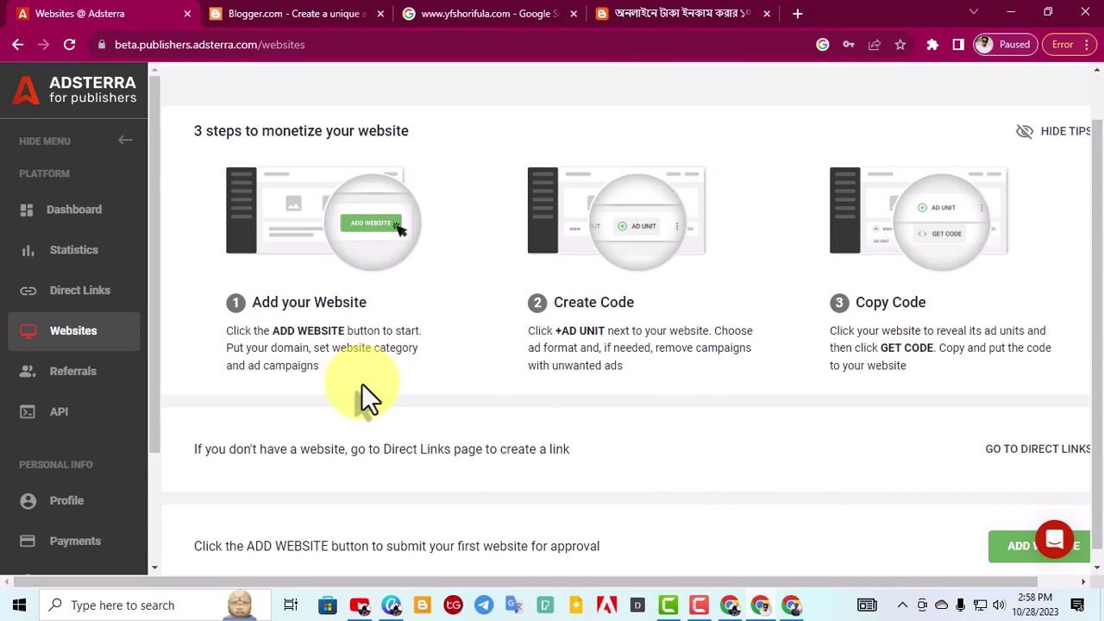
scroll(328, 384, up, 1)
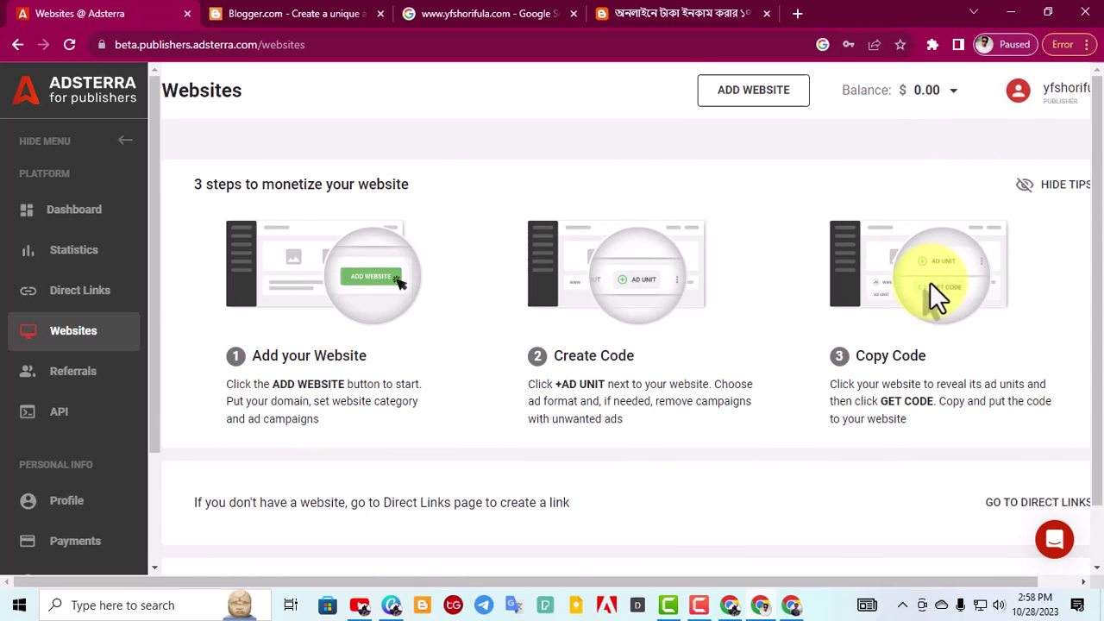
scroll(846, 283, down, 1)
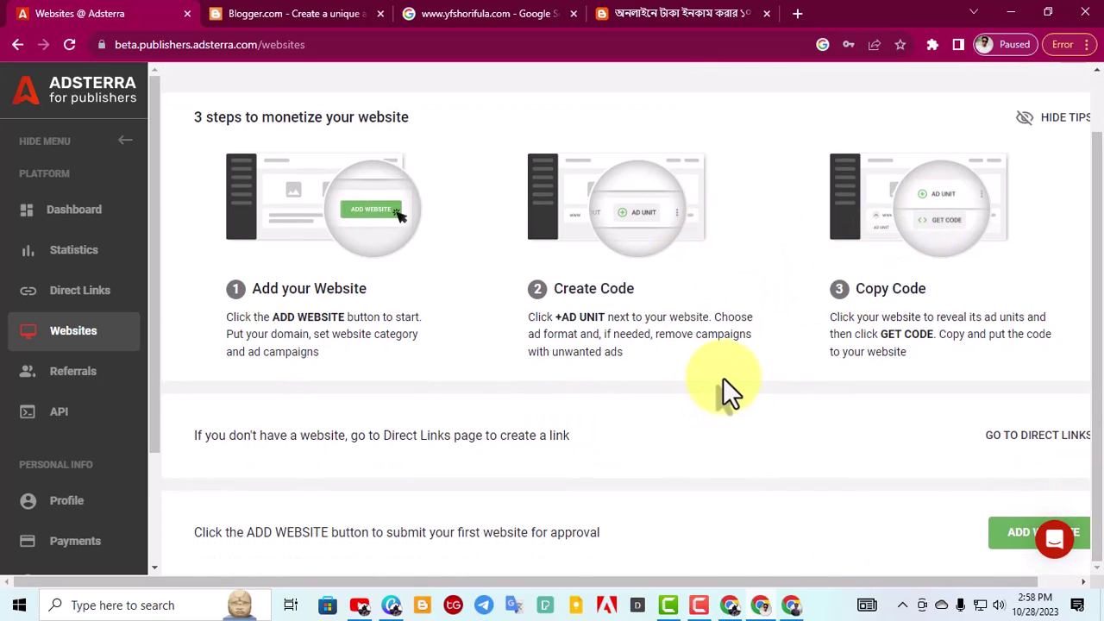
Step: Switch to the browser window whose Adsterra account lists yfshoriful.com and reduce the page zoom by two levels
click(1013, 13)
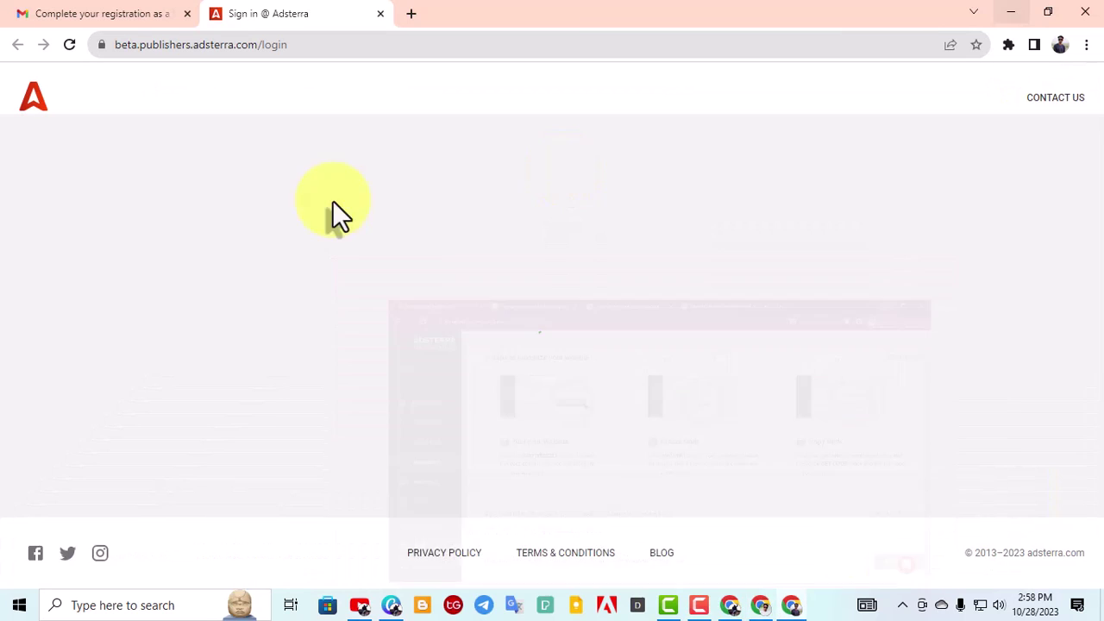
click(1014, 14)
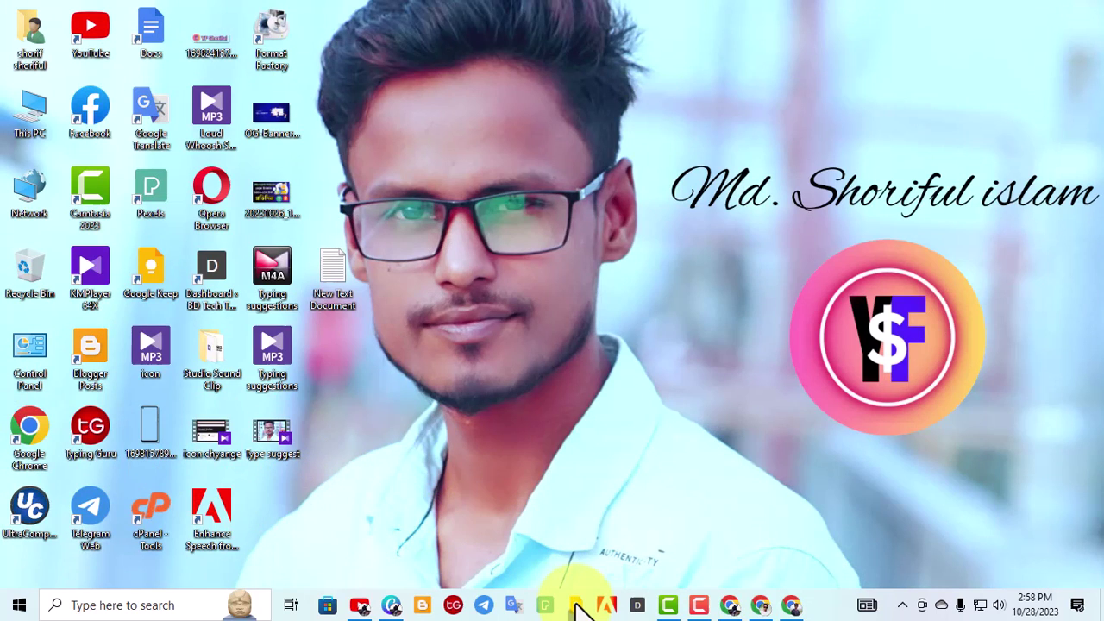
key(alt+Tab)
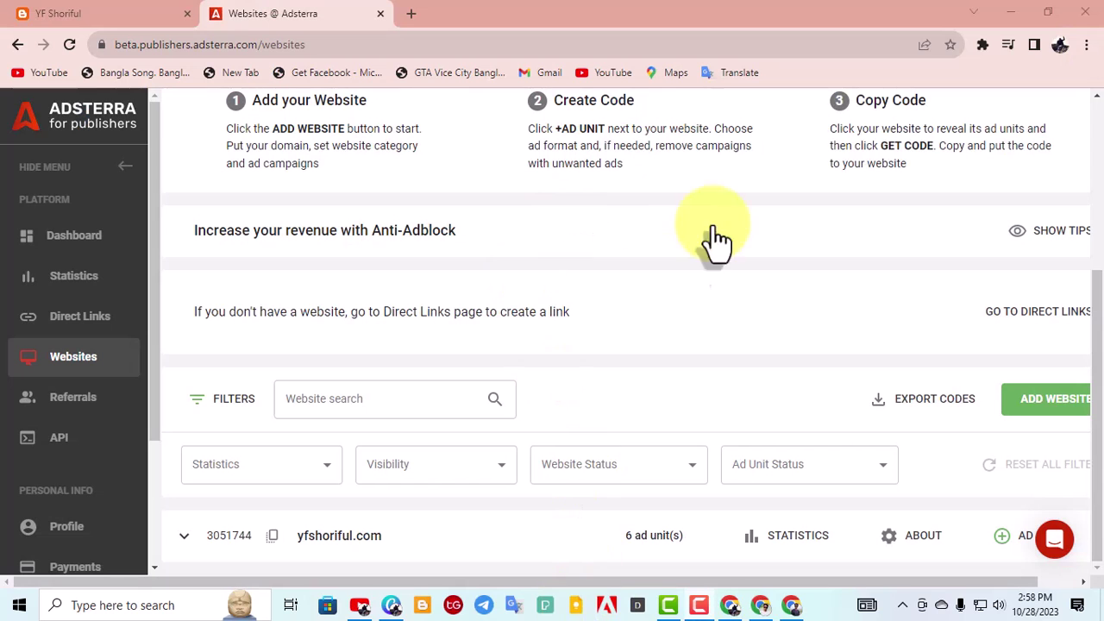
click(1086, 45)
click(976, 219)
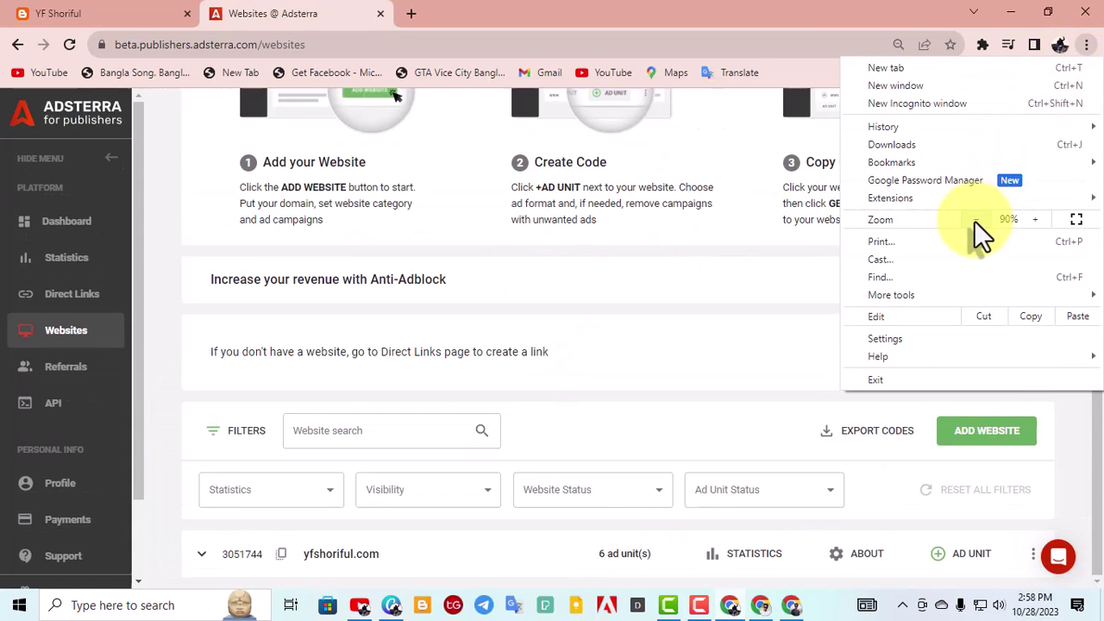
click(976, 219)
click(175, 284)
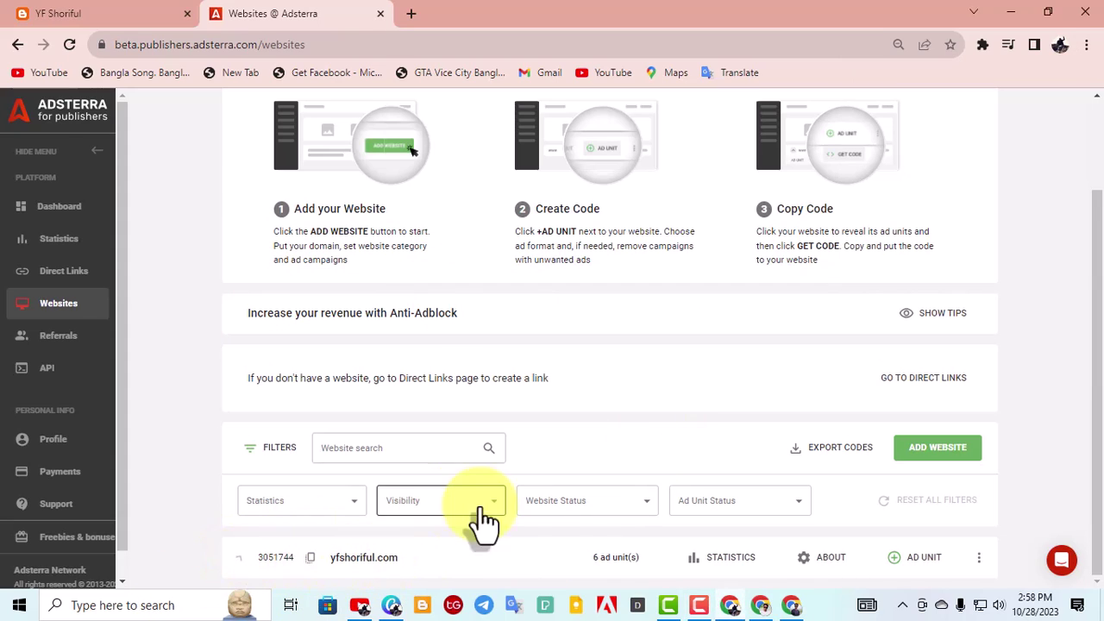
Step: Expand the yfshoriful.com entry and examine its ad units
click(815, 559)
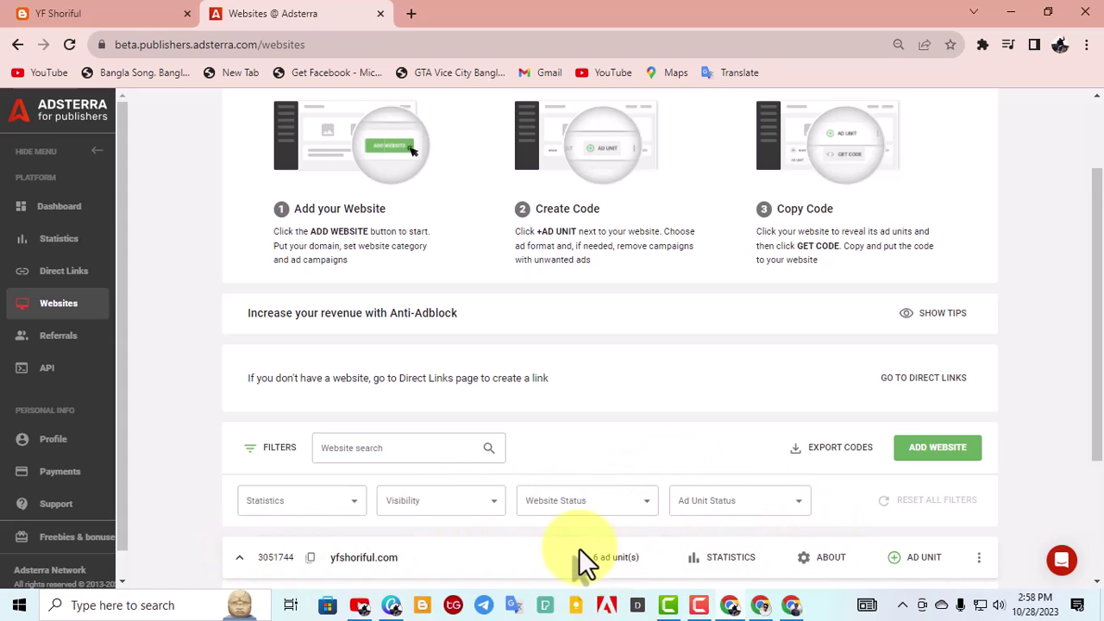
scroll(587, 534, down, 3)
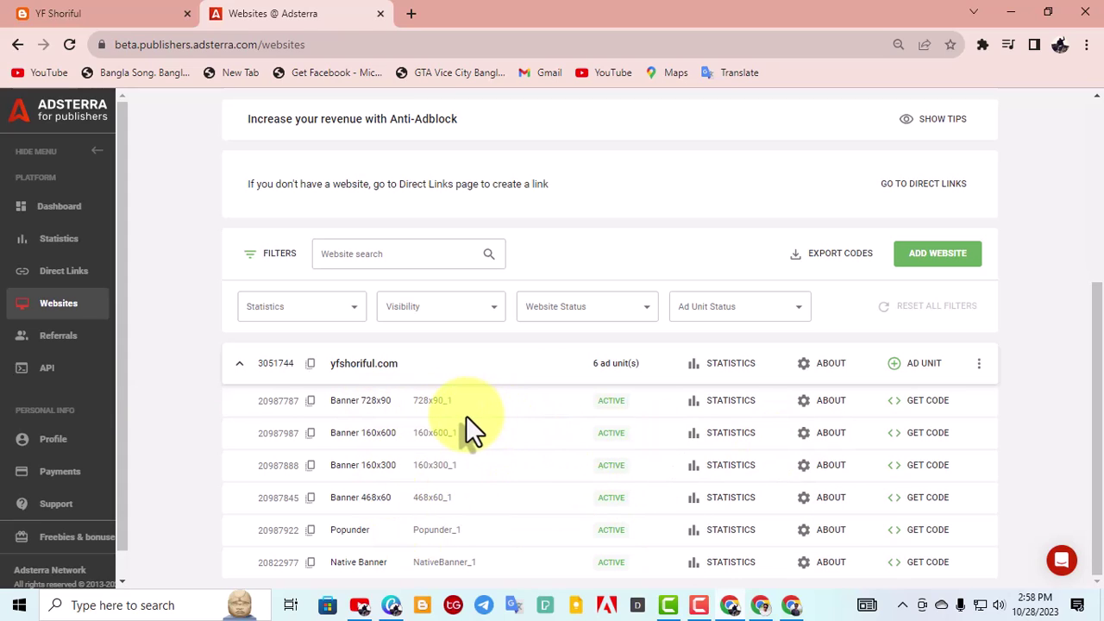
scroll(445, 409, up, 3)
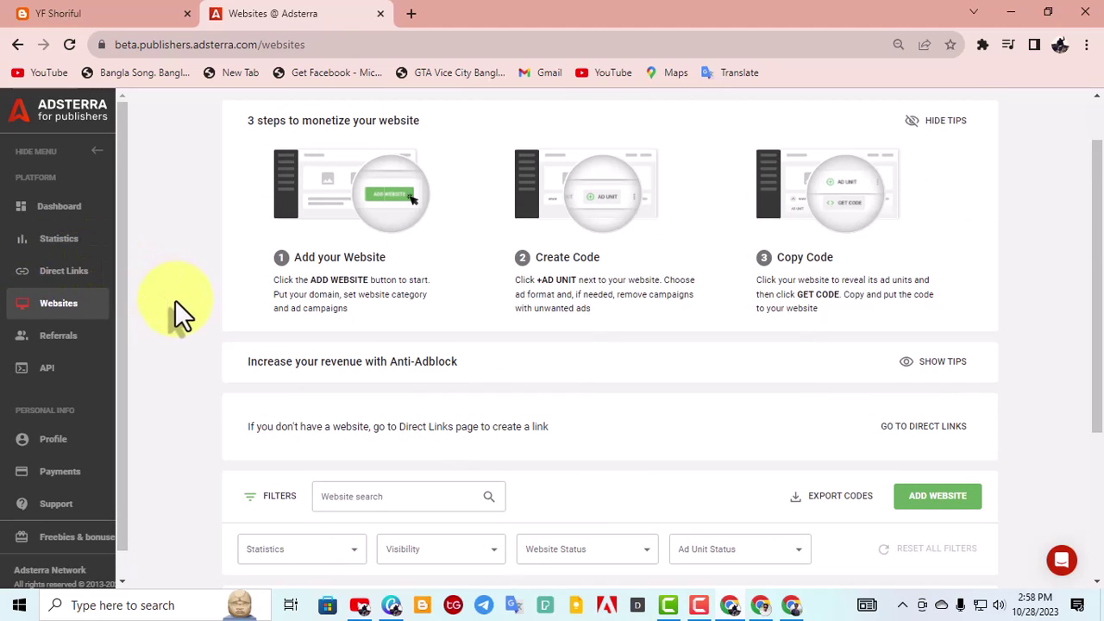
Step: Request a new direct link in the Non-adult category with campaigns containing erotic ads removed
click(57, 275)
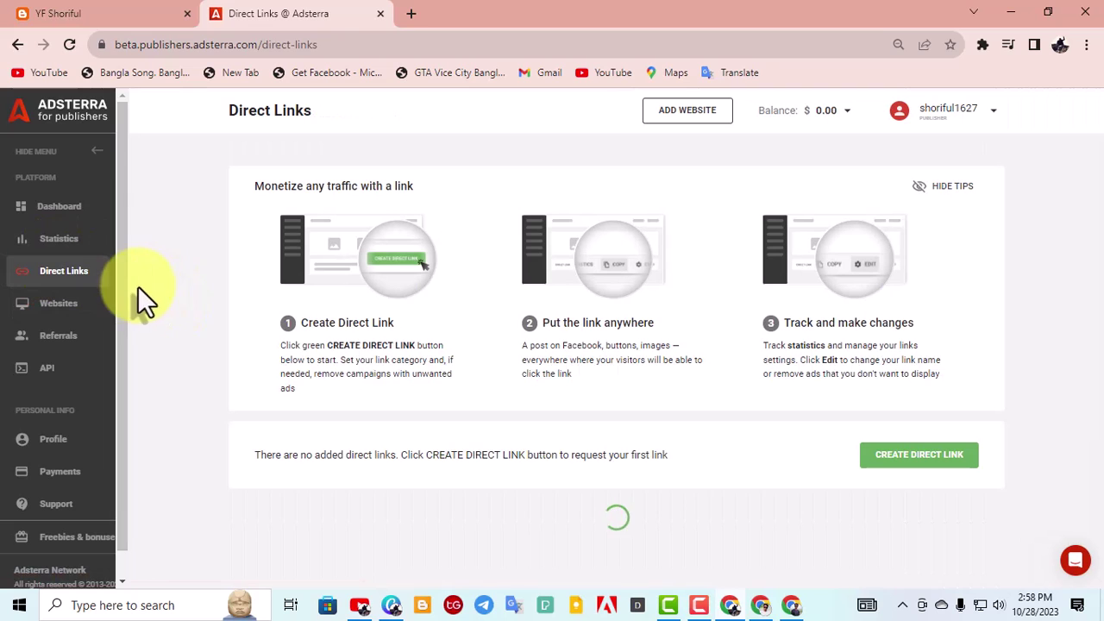
scroll(371, 354, down, 2)
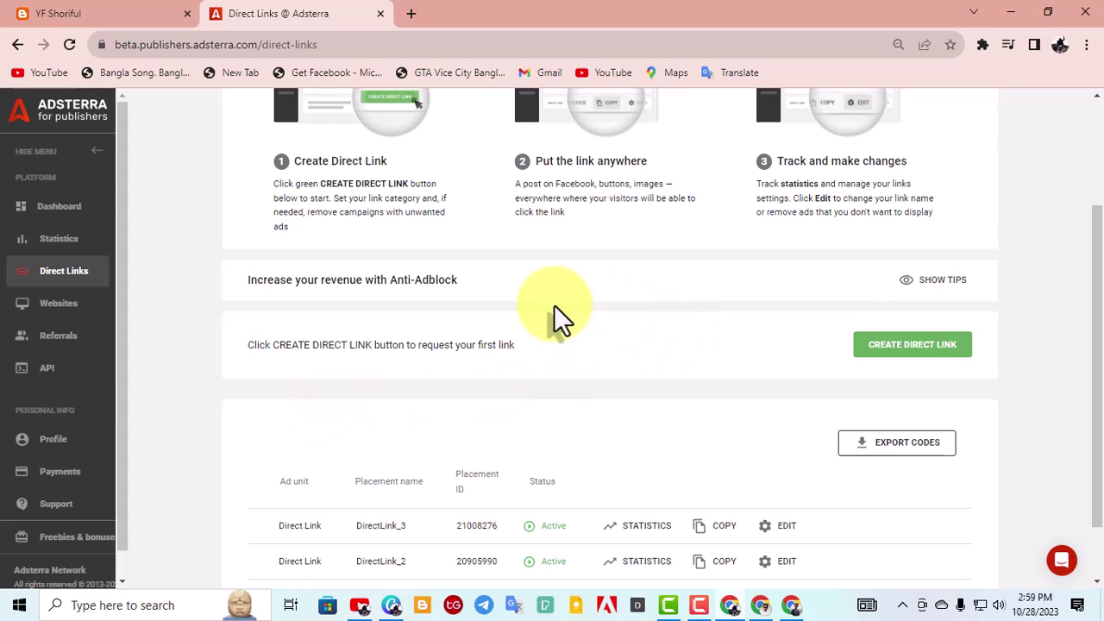
click(889, 352)
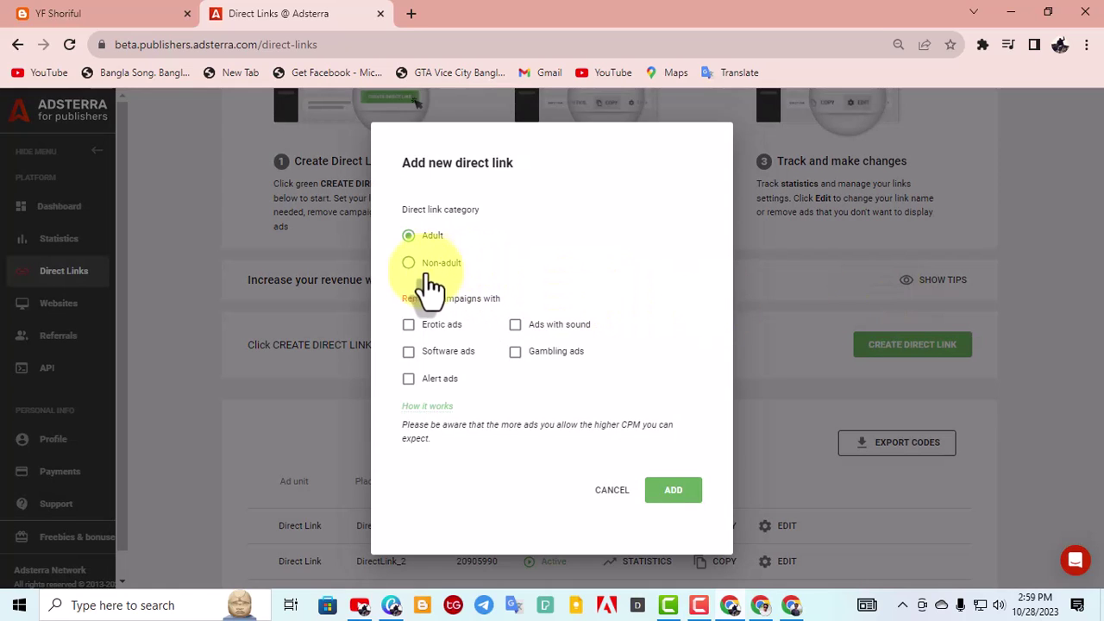
click(417, 264)
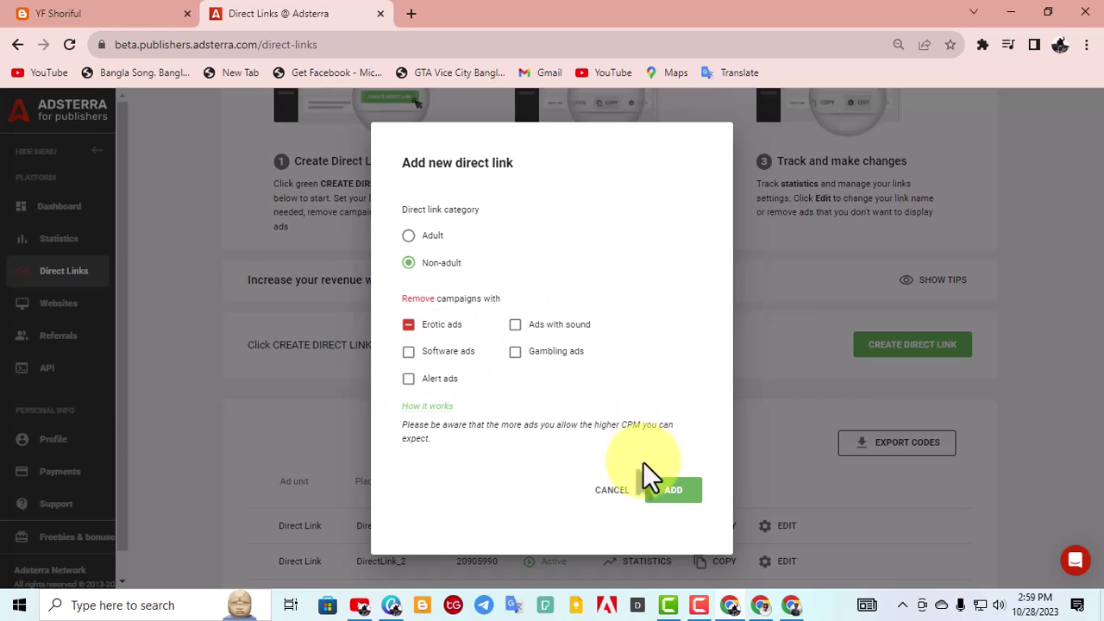
click(667, 488)
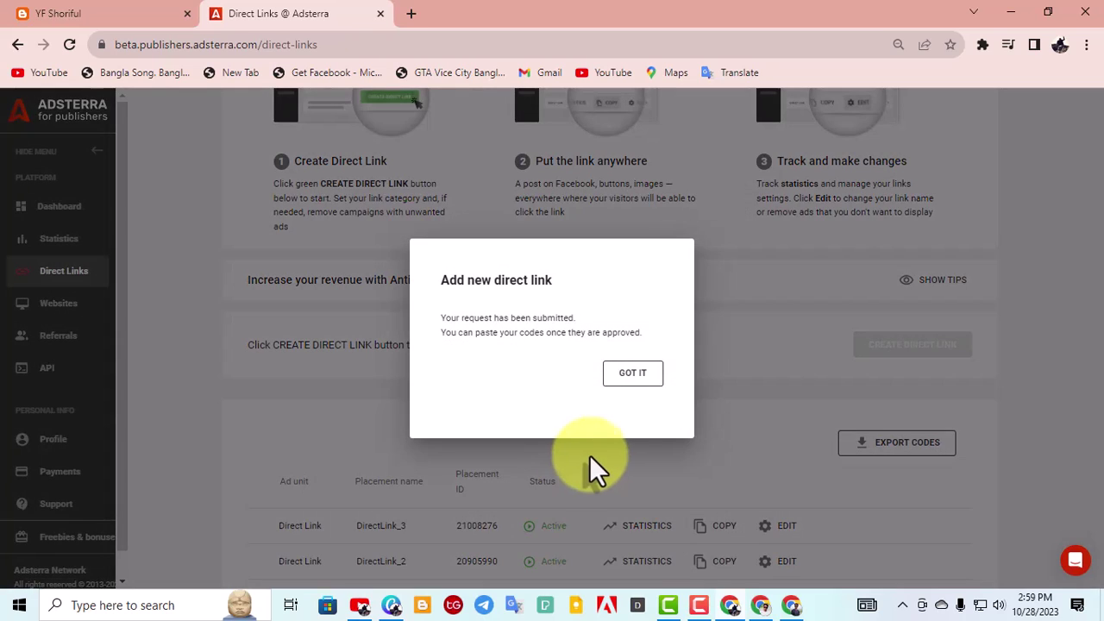
click(634, 375)
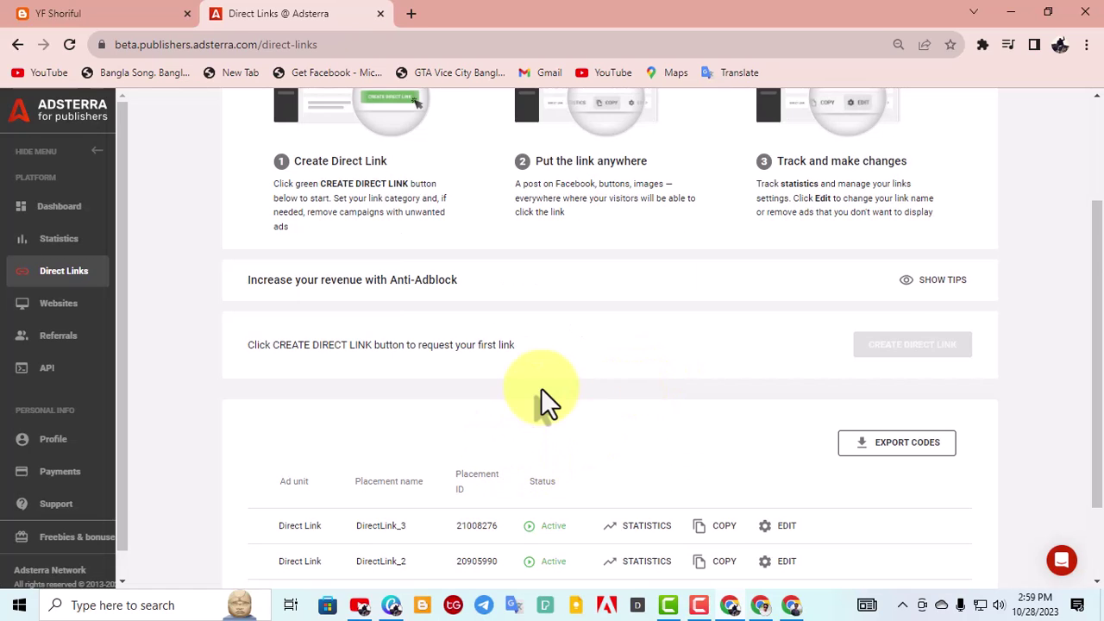
Step: Reload the Direct Links page and check the status of the newly requested link
scroll(541, 387, down, 1)
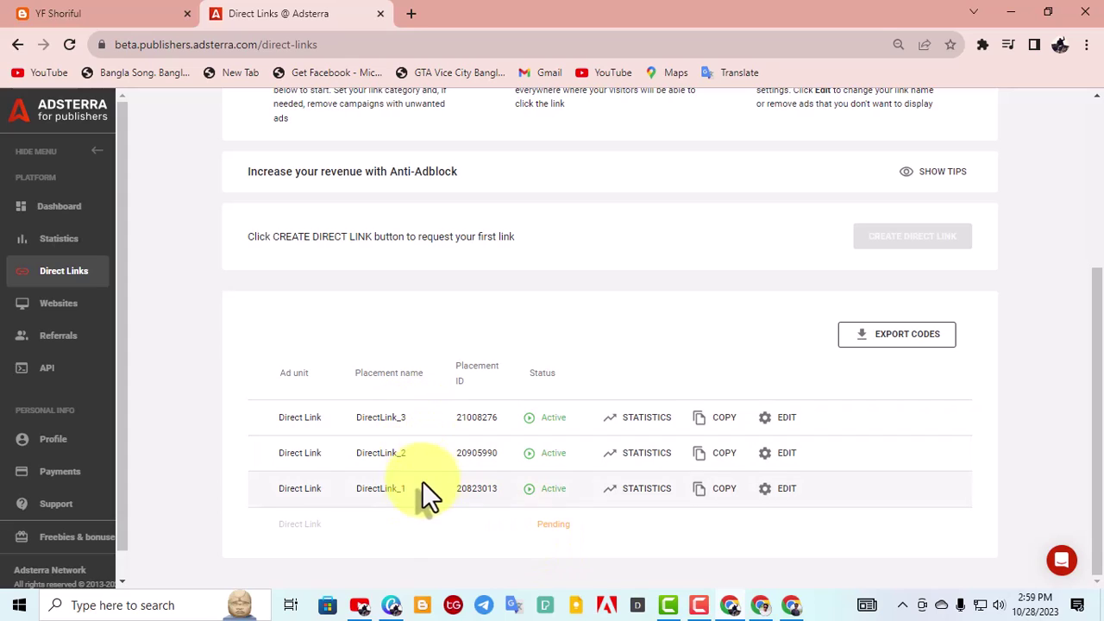
right_click(188, 376)
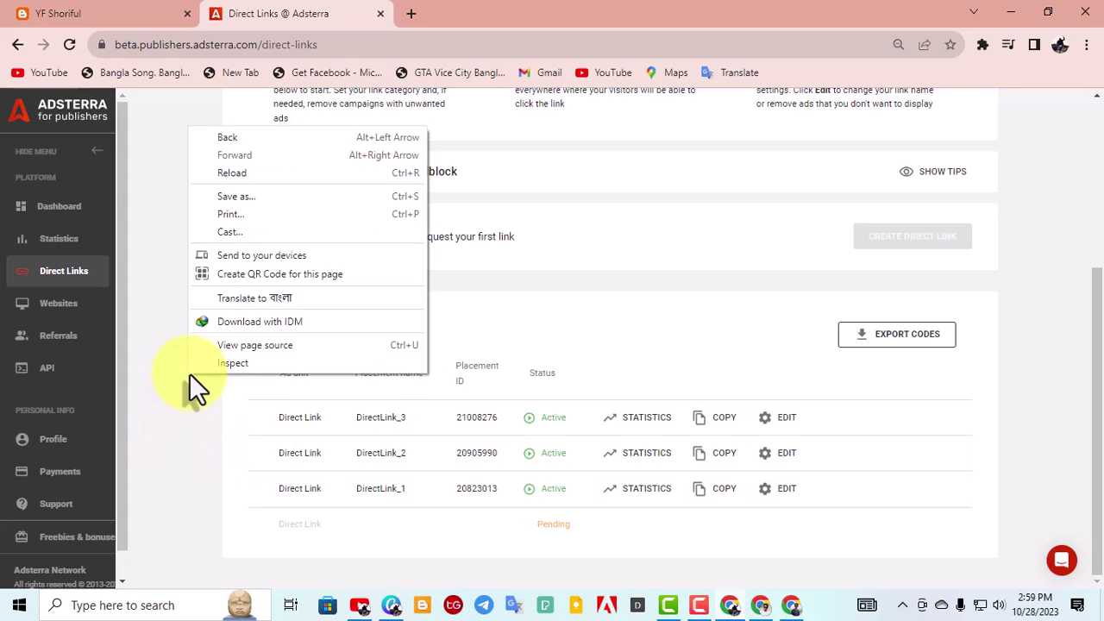
click(250, 175)
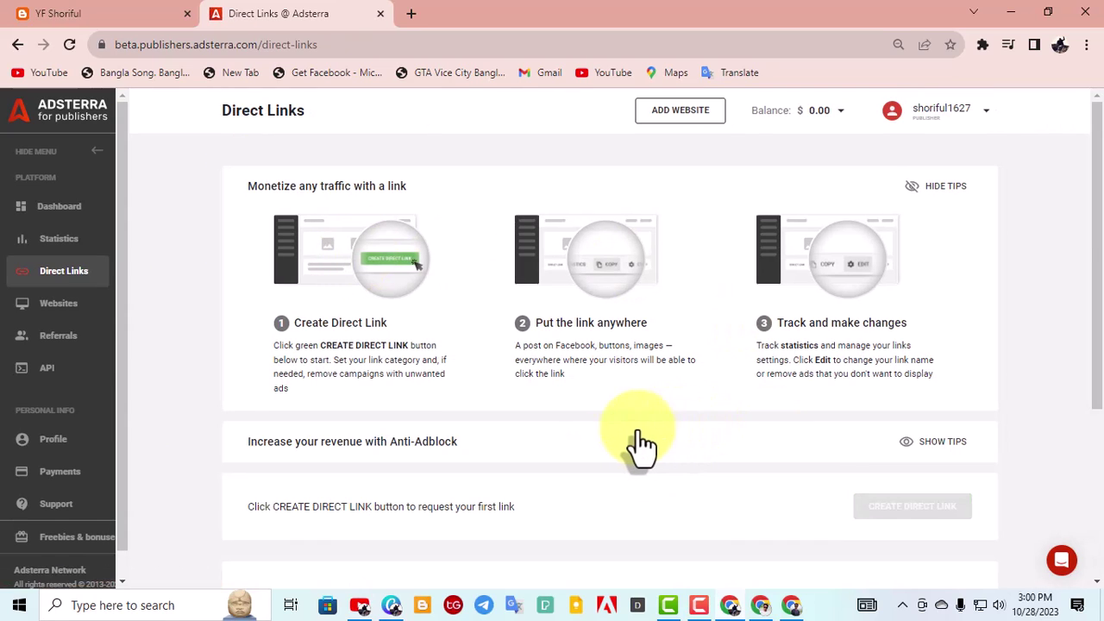
scroll(604, 440, down, 3)
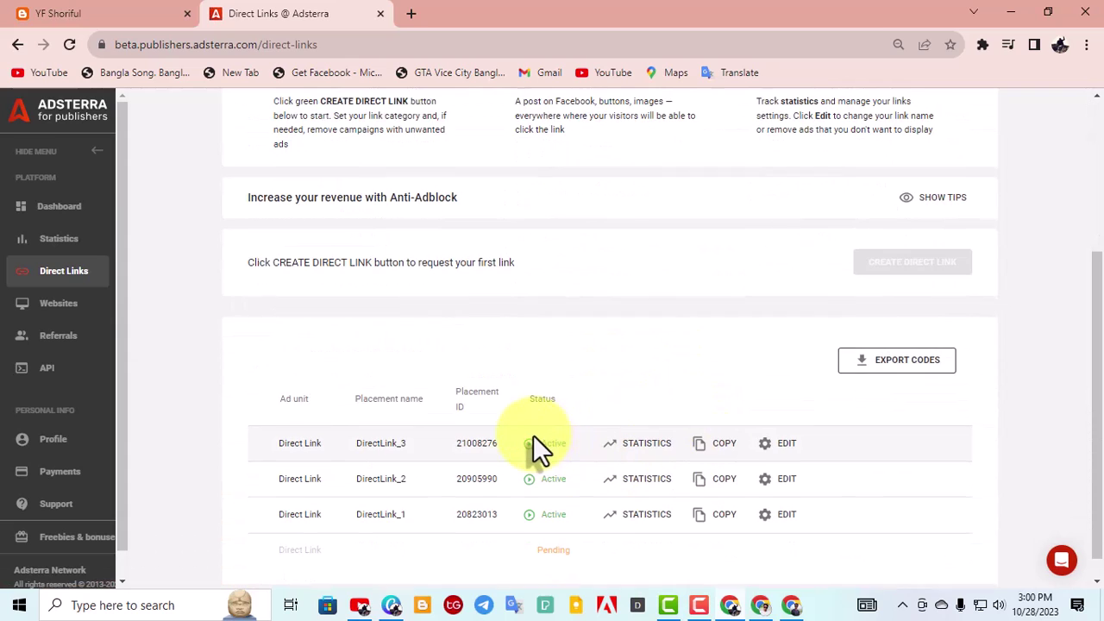
Step: Return to the Websites page and review the ad units listed under yfshoriful.com
click(45, 315)
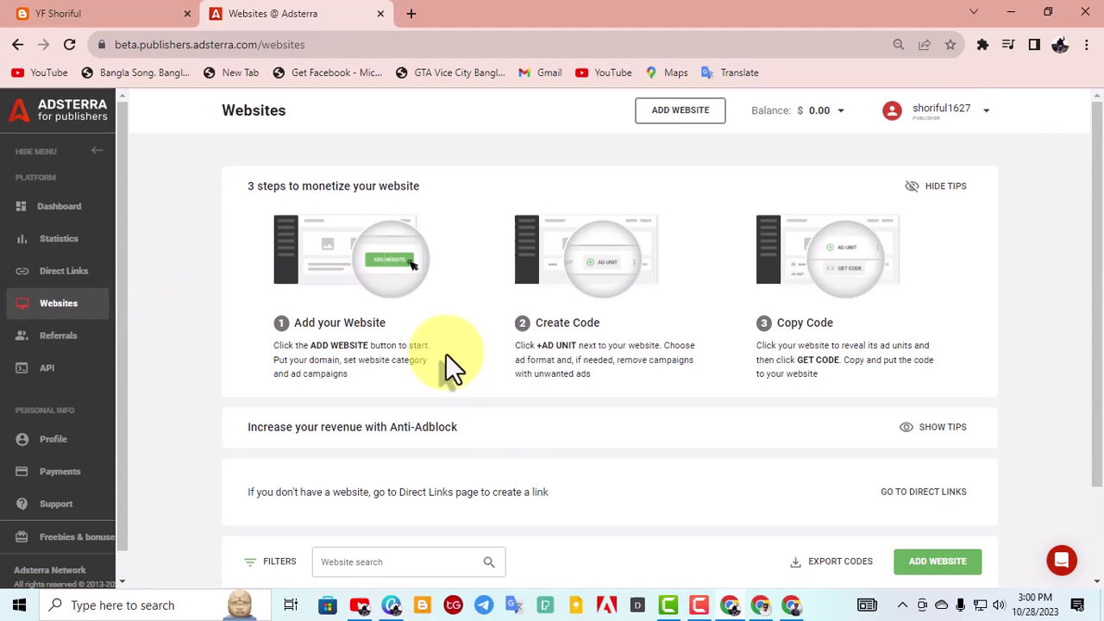
scroll(599, 308, down, 2)
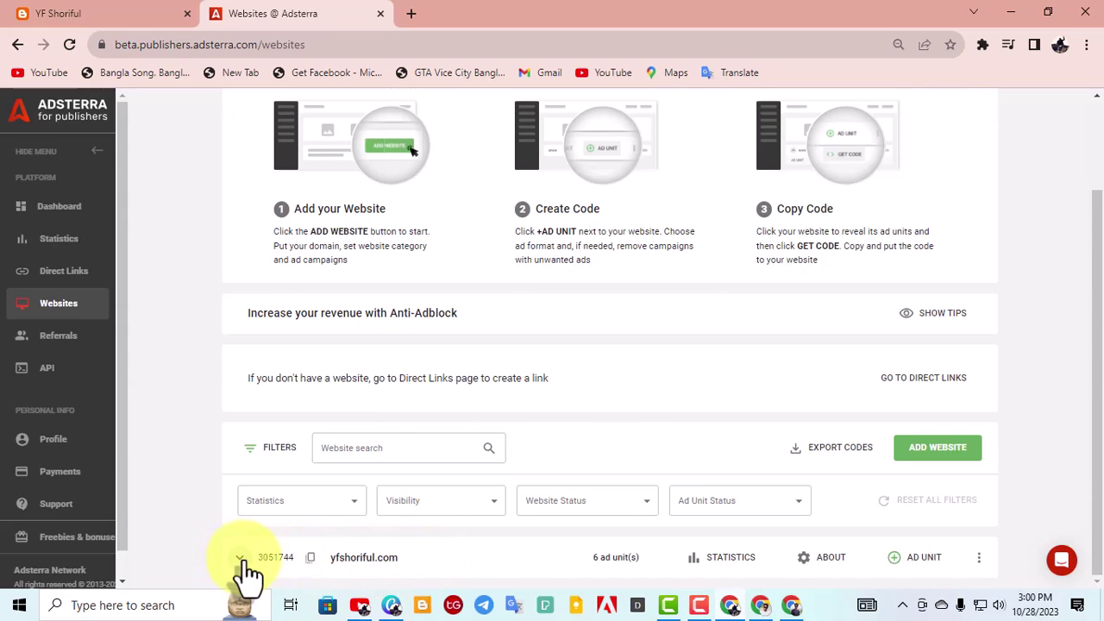
click(269, 547)
scroll(512, 543, down, 3)
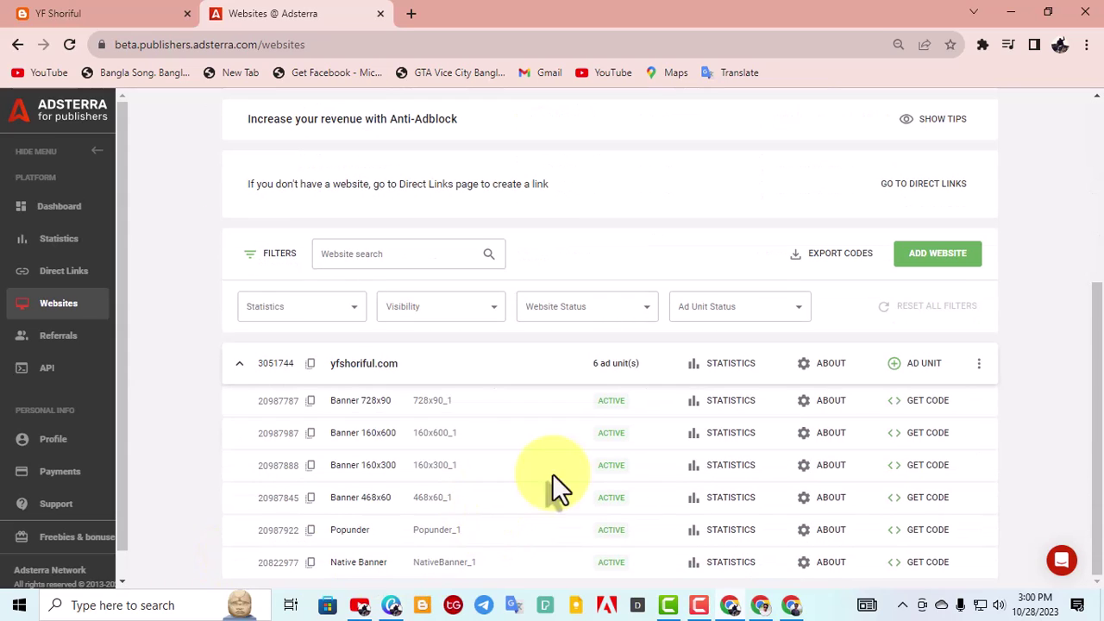
scroll(572, 456, up, 5)
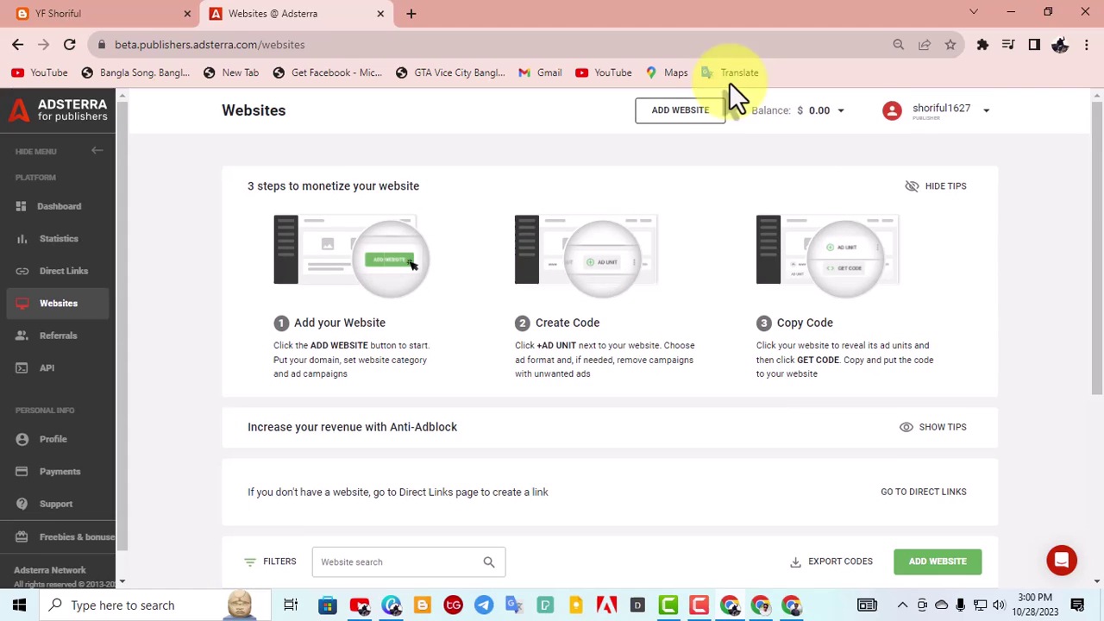
Step: Examine the website, category and ad unit options in the Add new website form, then cancel it
click(668, 121)
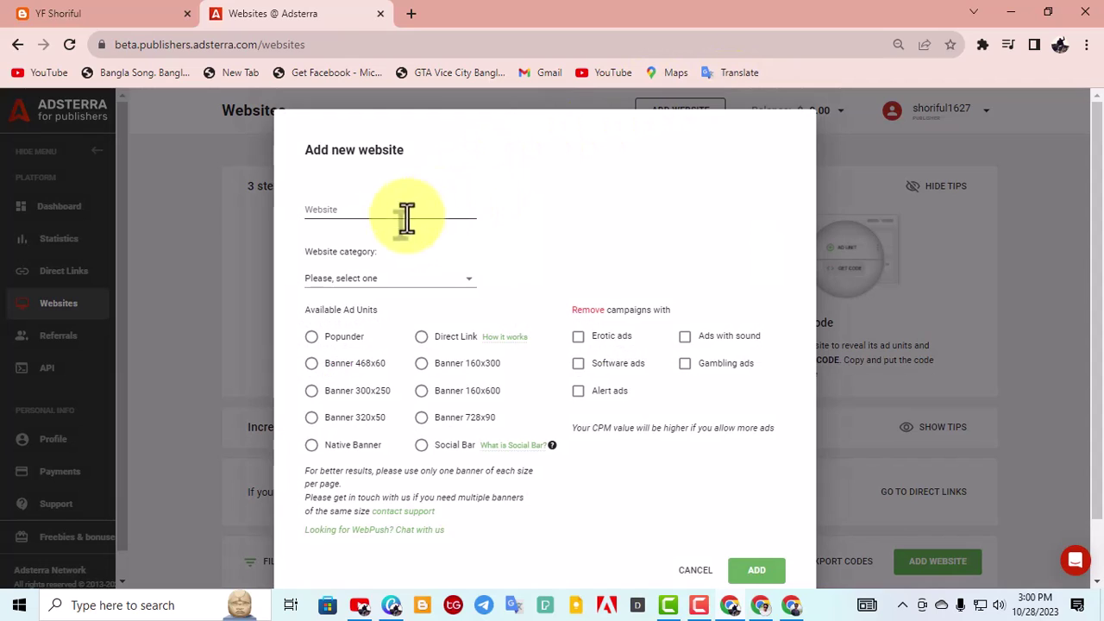
click(329, 207)
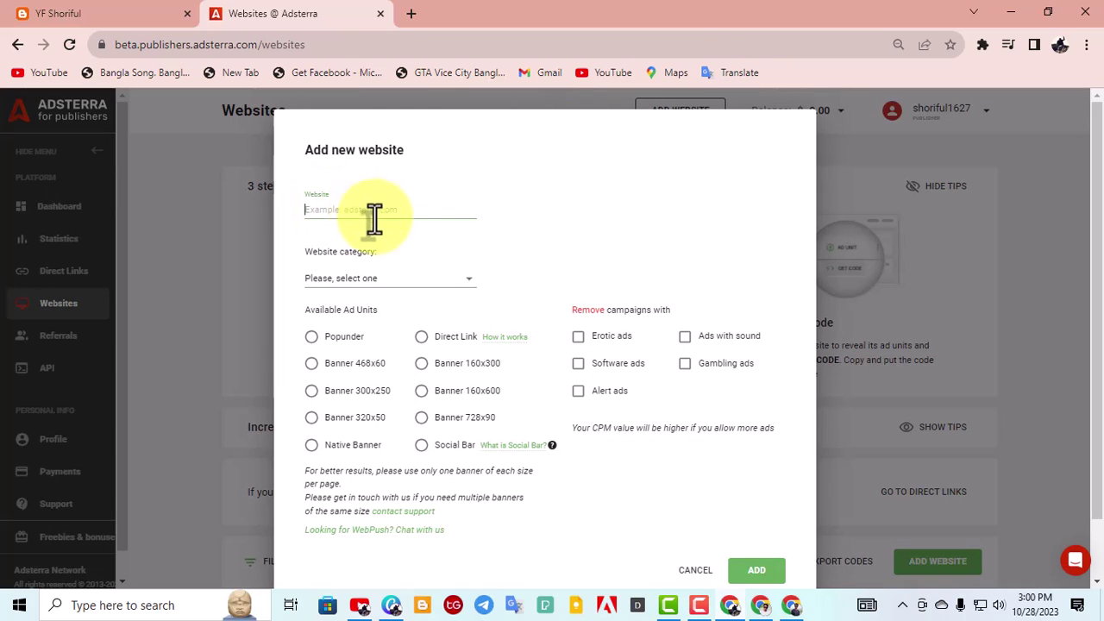
click(446, 284)
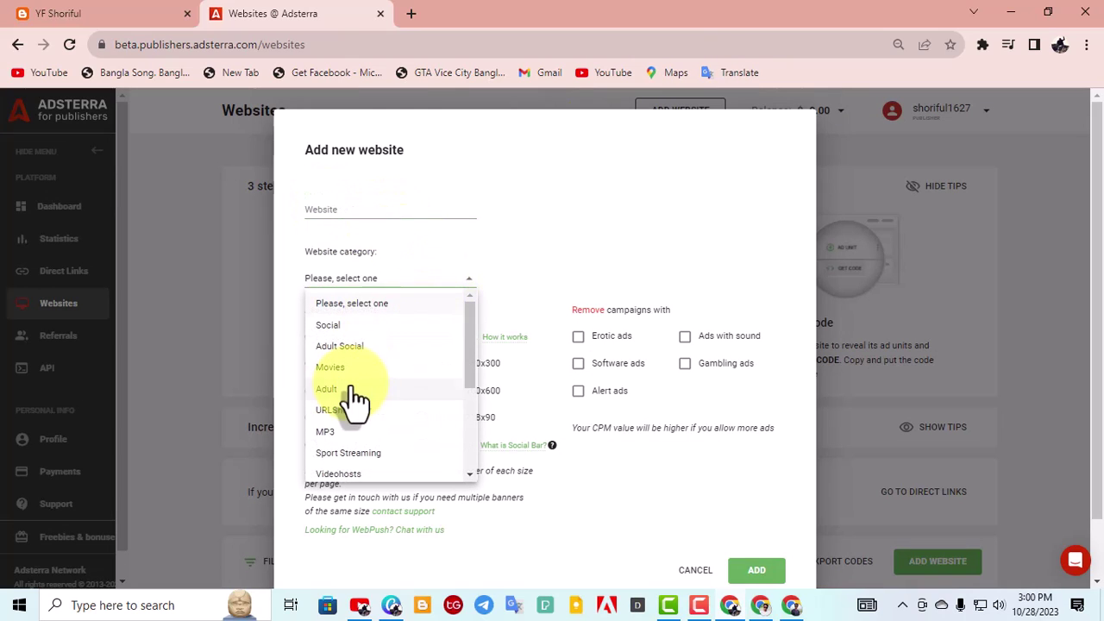
click(697, 193)
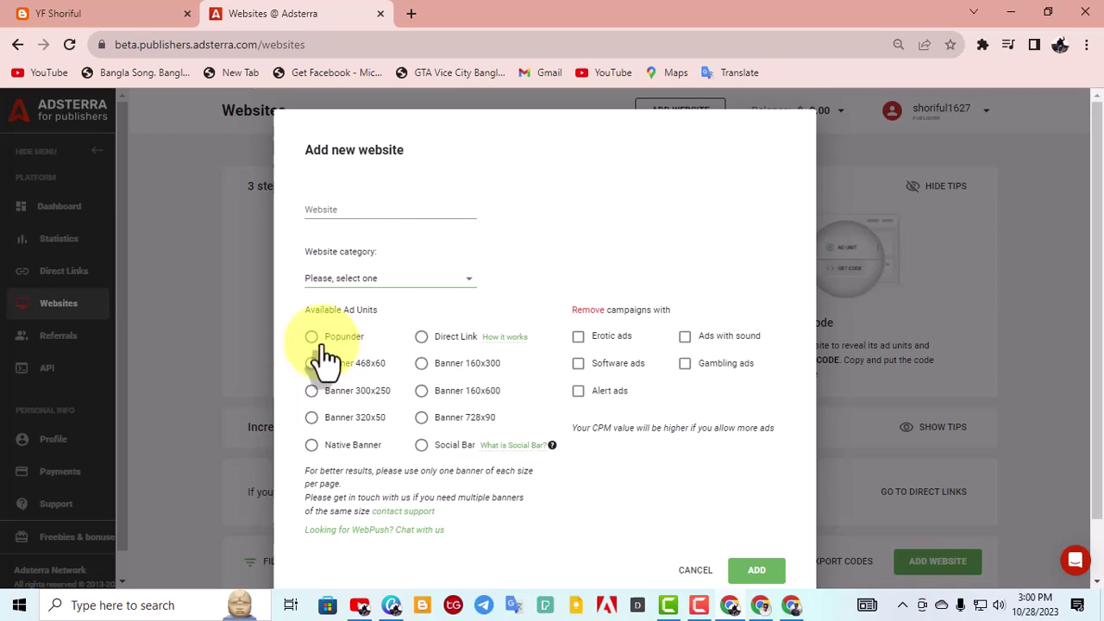
scroll(430, 284, down, 1)
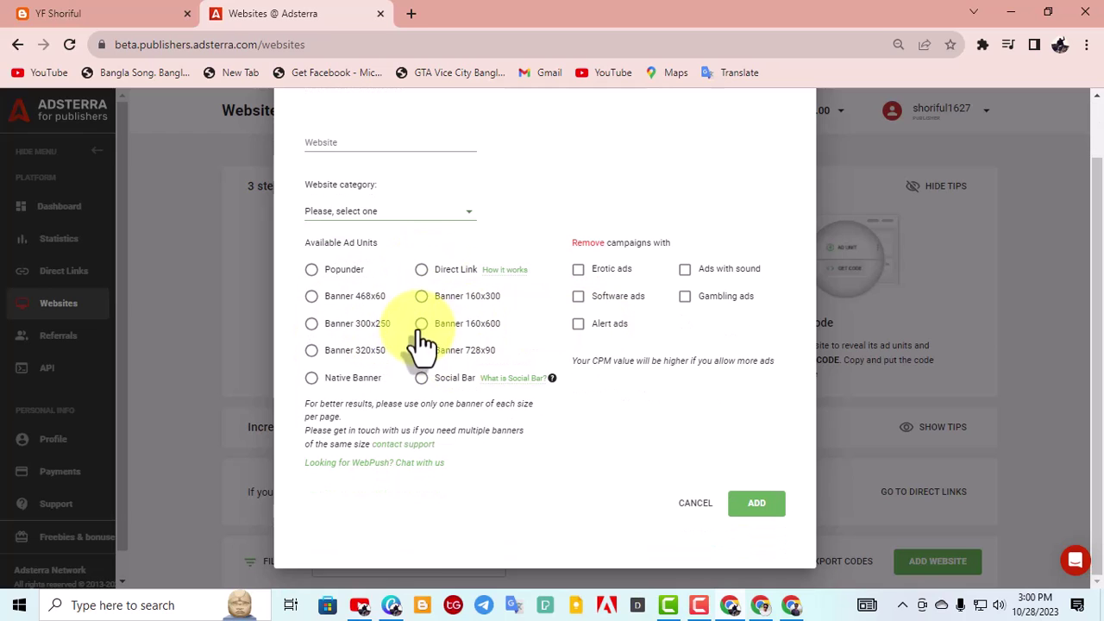
click(311, 324)
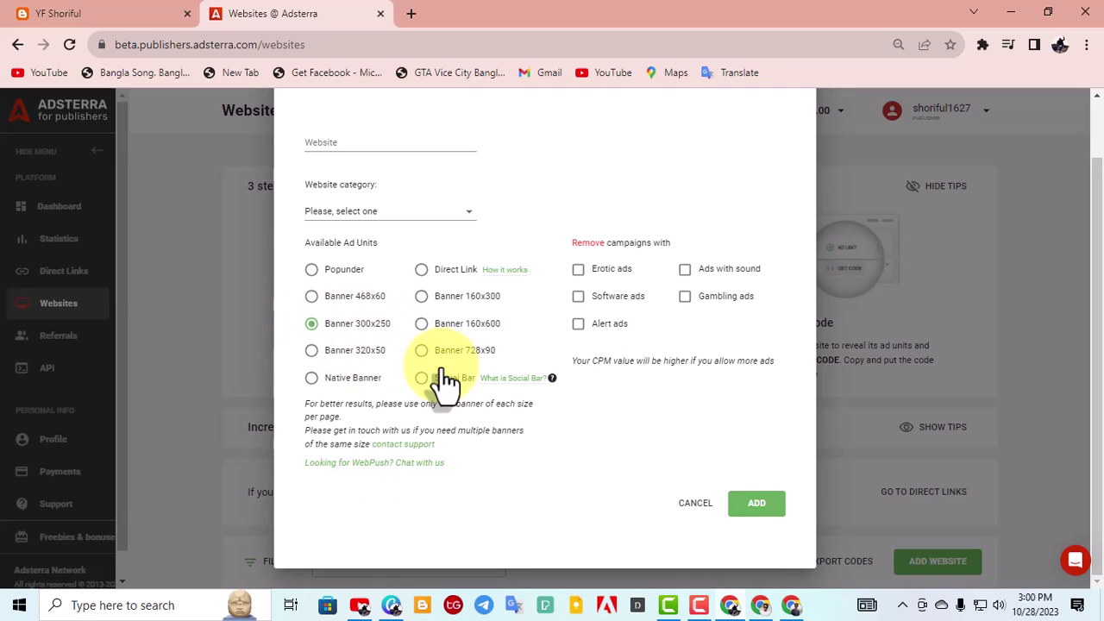
click(699, 505)
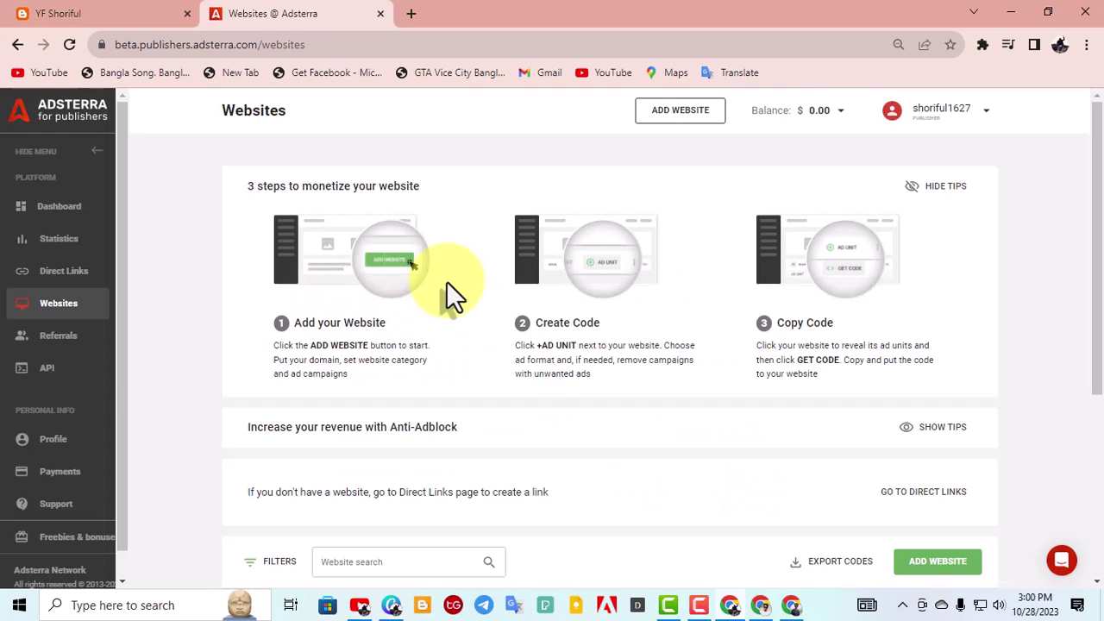
Step: Go back to Direct Links, refresh the list and copy the link of DirectLink_4
scroll(772, 196, down, 3)
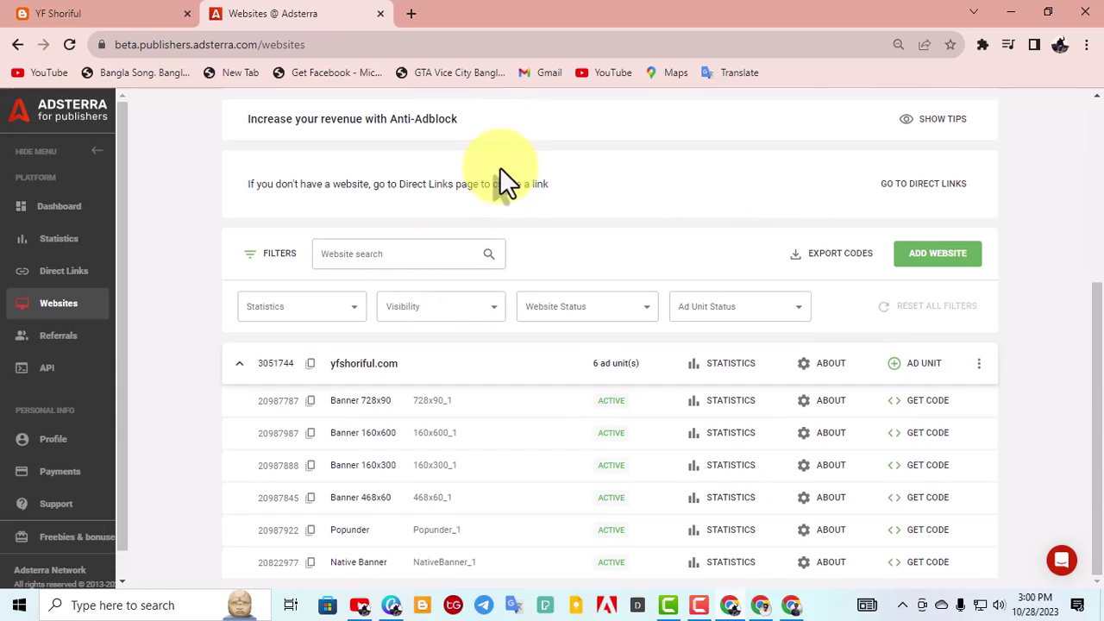
click(74, 272)
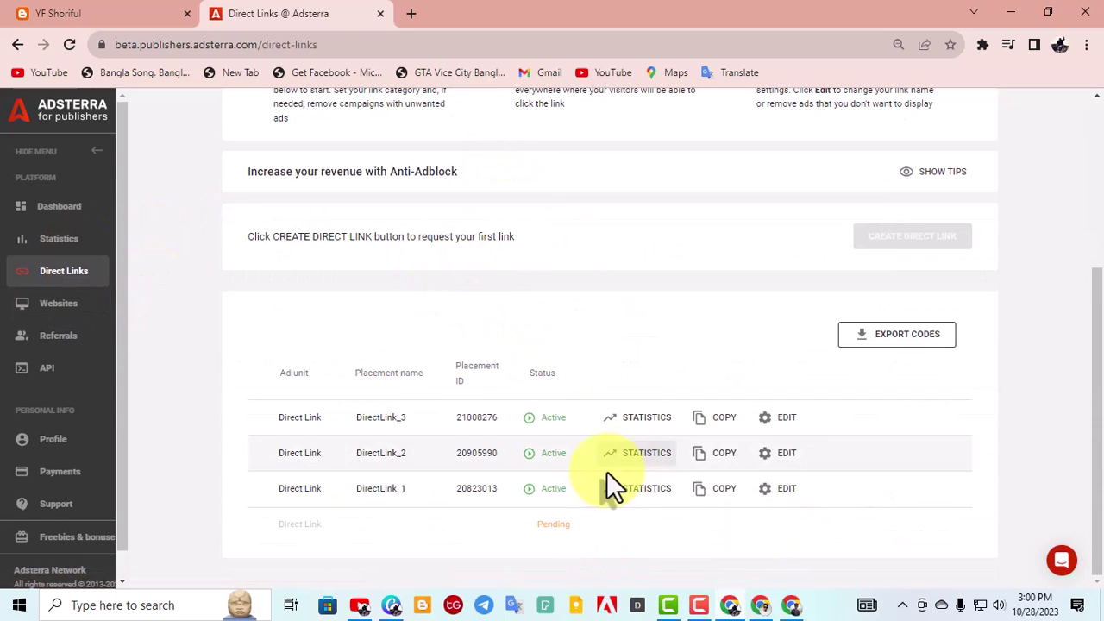
right_click(187, 387)
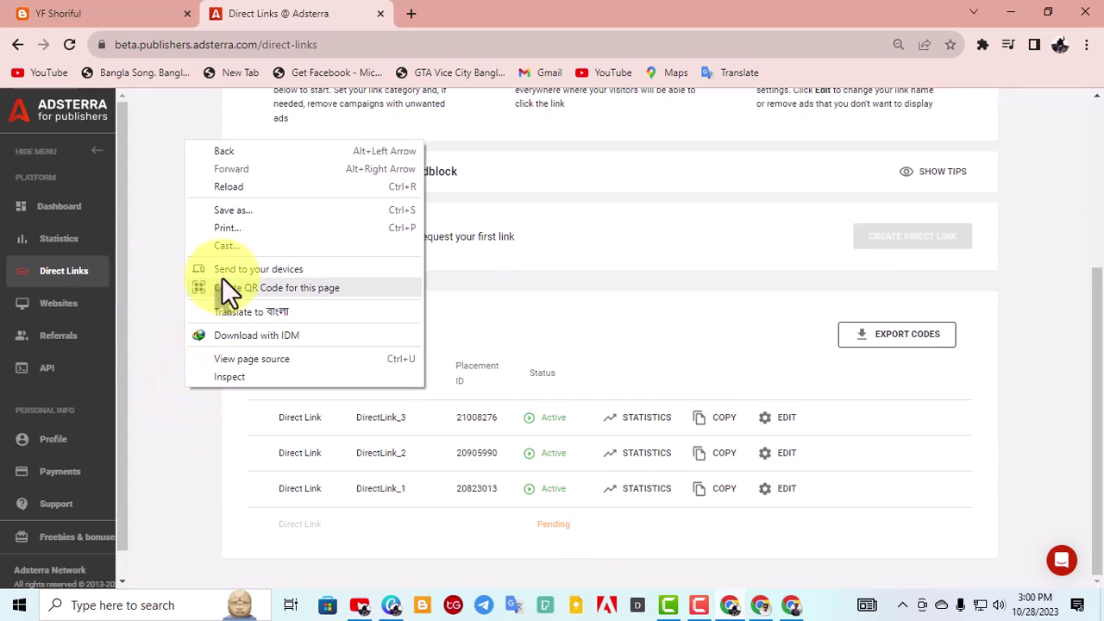
click(231, 185)
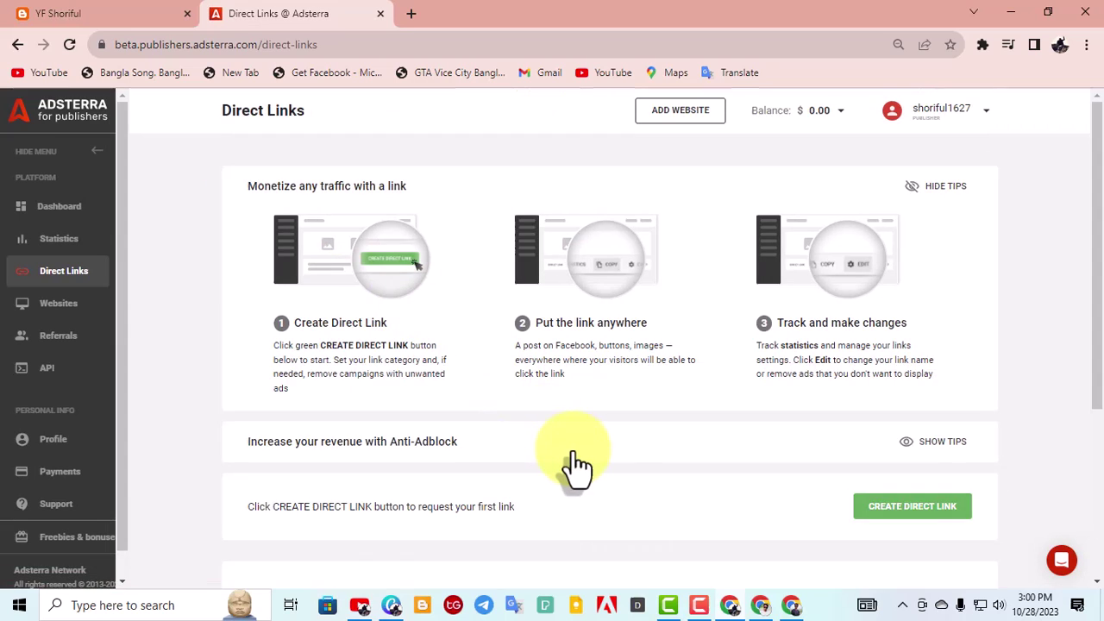
scroll(572, 468, down, 3)
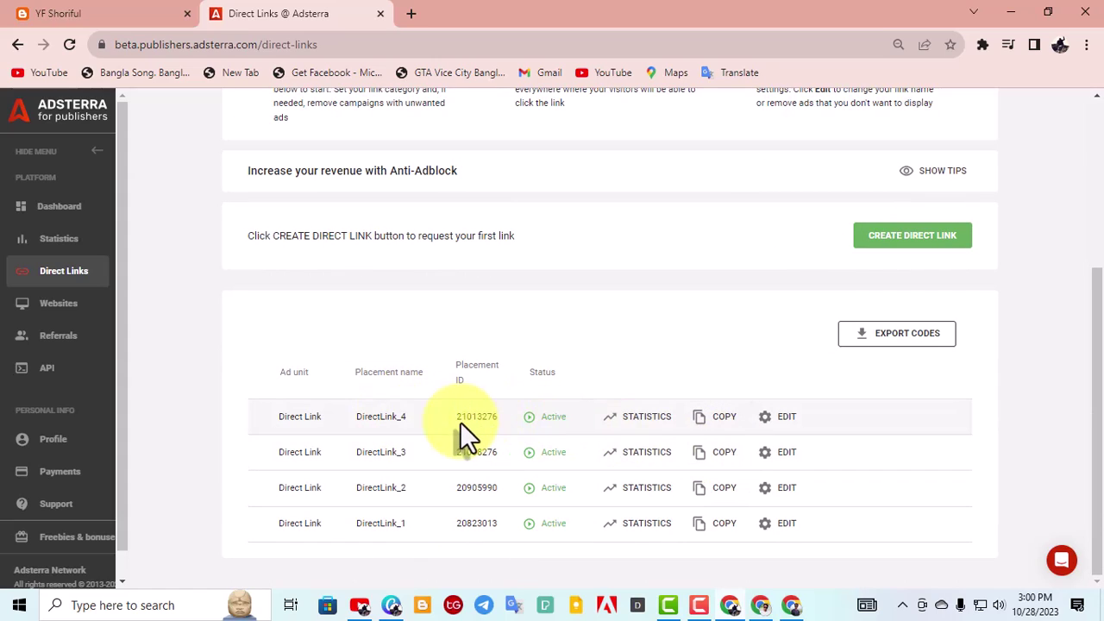
click(723, 422)
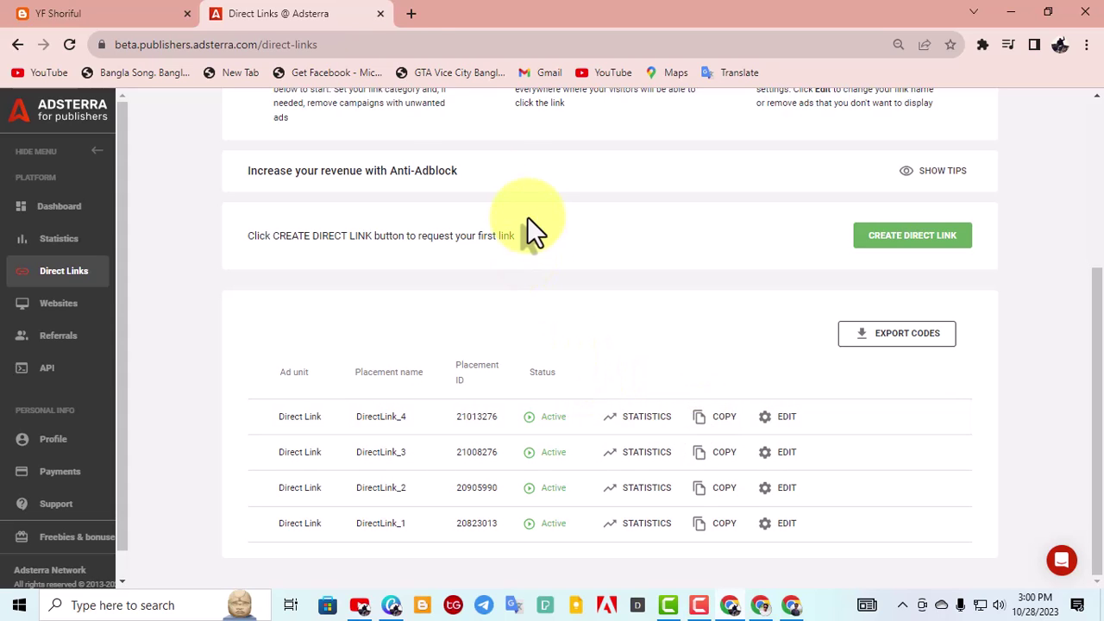
Step: Switch to Telegram Web and send the copied direct link to the personal contact listed below the Blogger Themes channel
click(1012, 17)
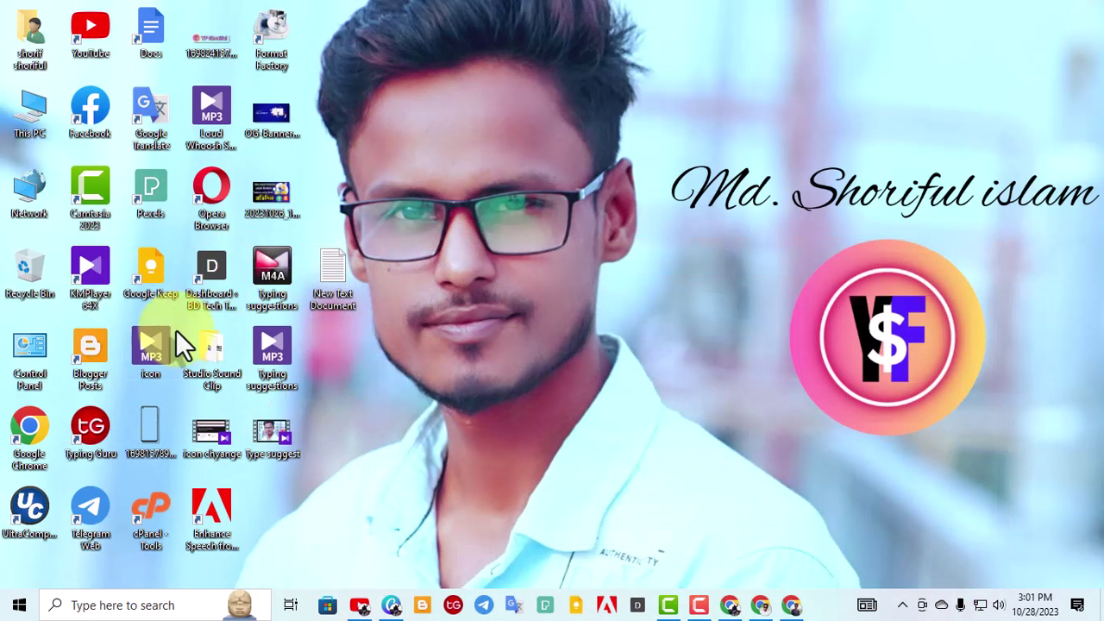
double_click(98, 503)
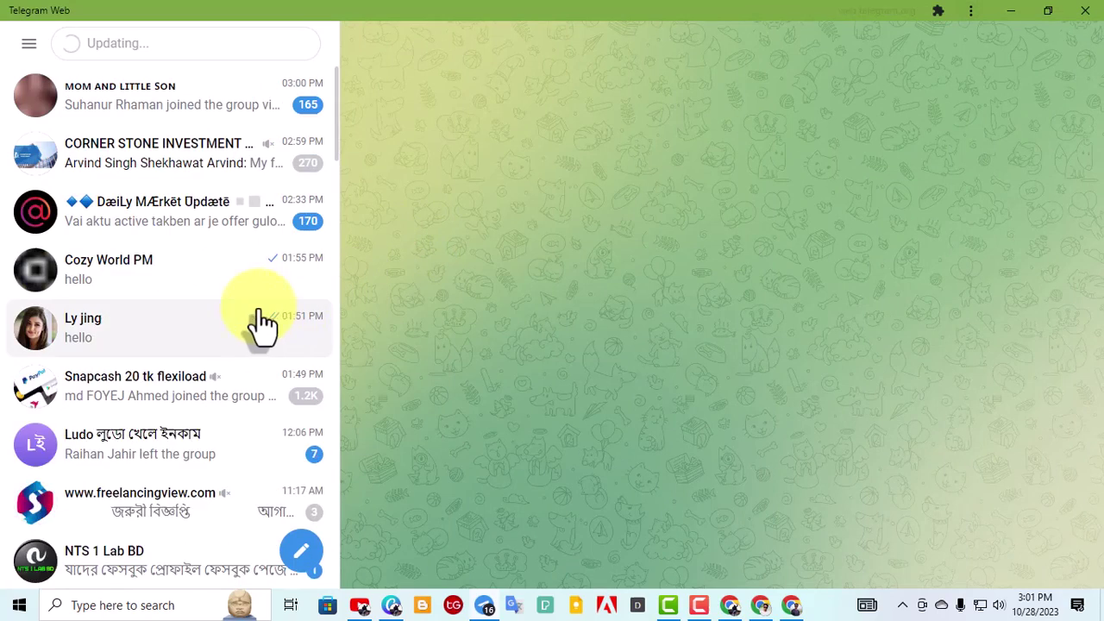
scroll(216, 337, down, 5)
scroll(207, 336, down, 5)
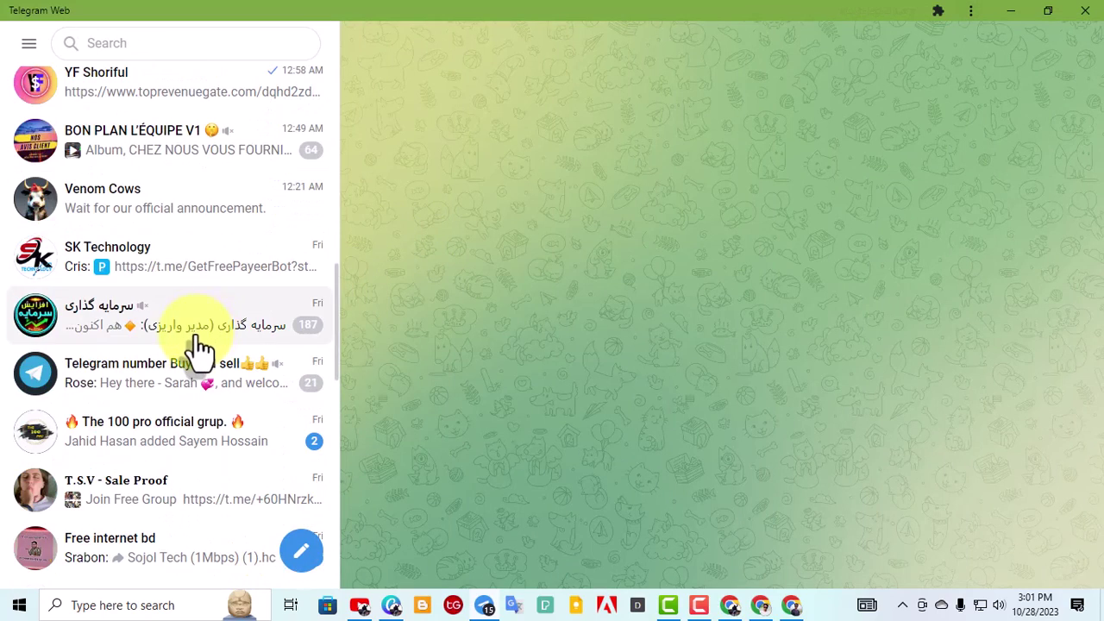
scroll(168, 266, down, 1)
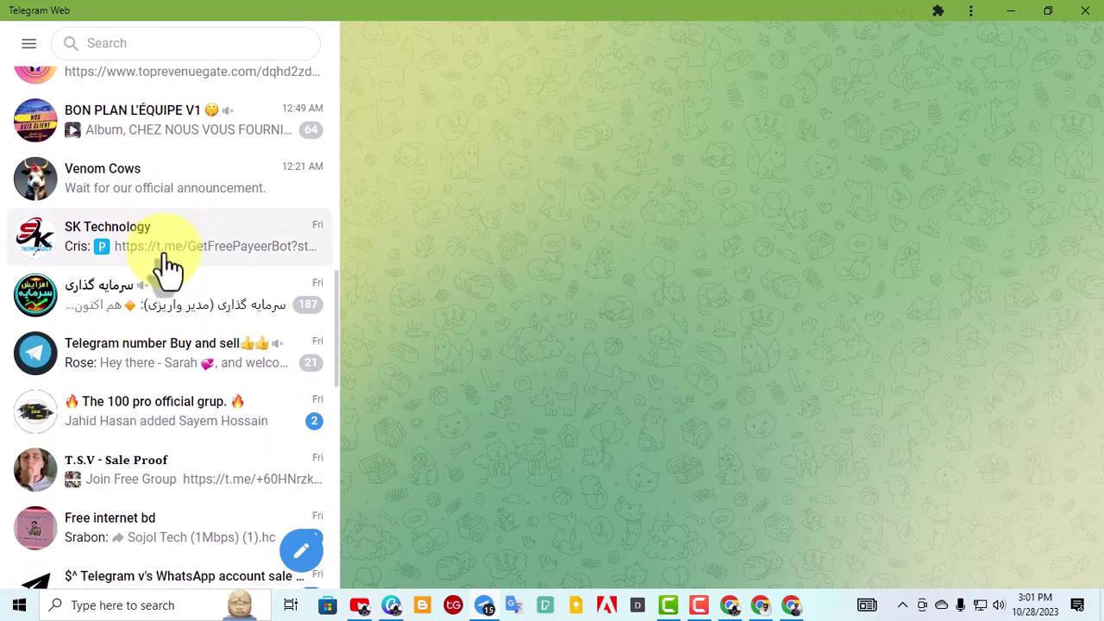
scroll(160, 377, down, 7)
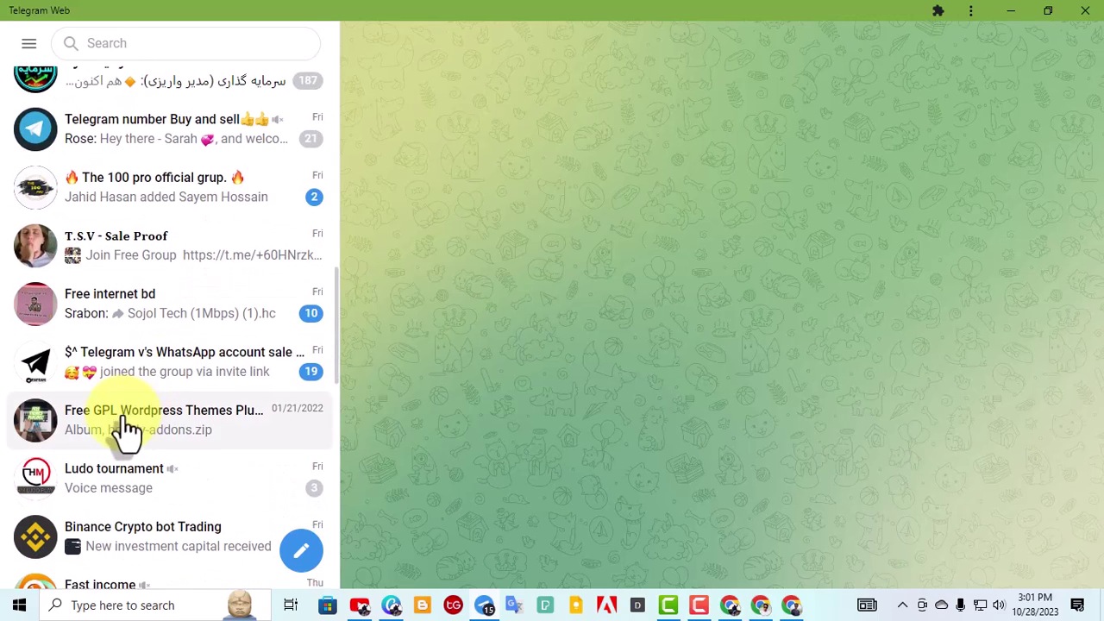
scroll(151, 393, down, 4)
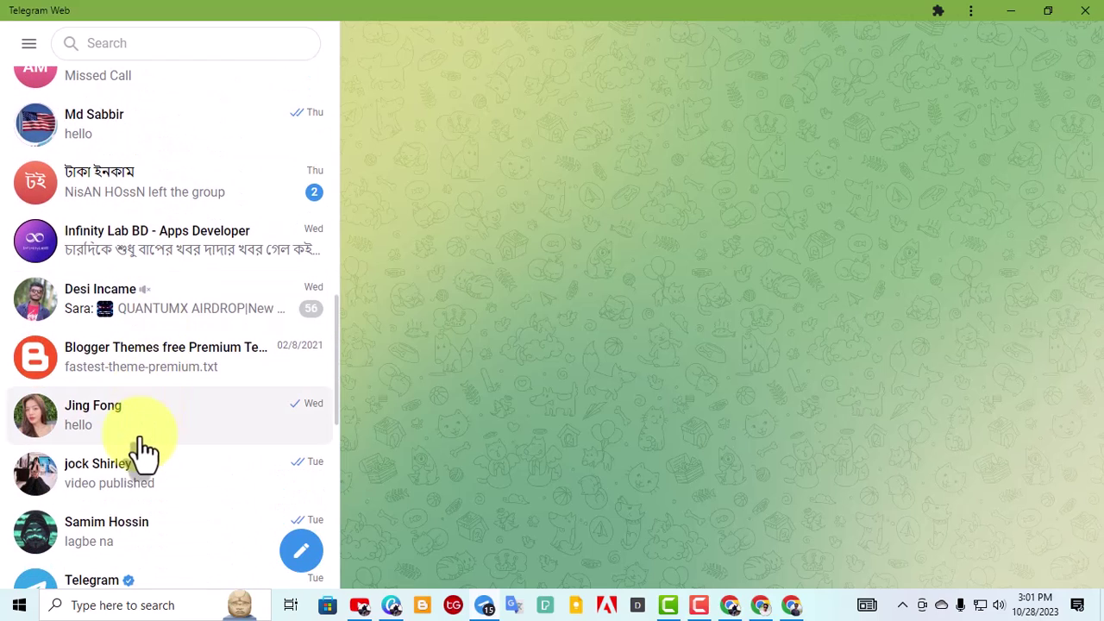
click(143, 426)
scroll(321, 345, down, 3)
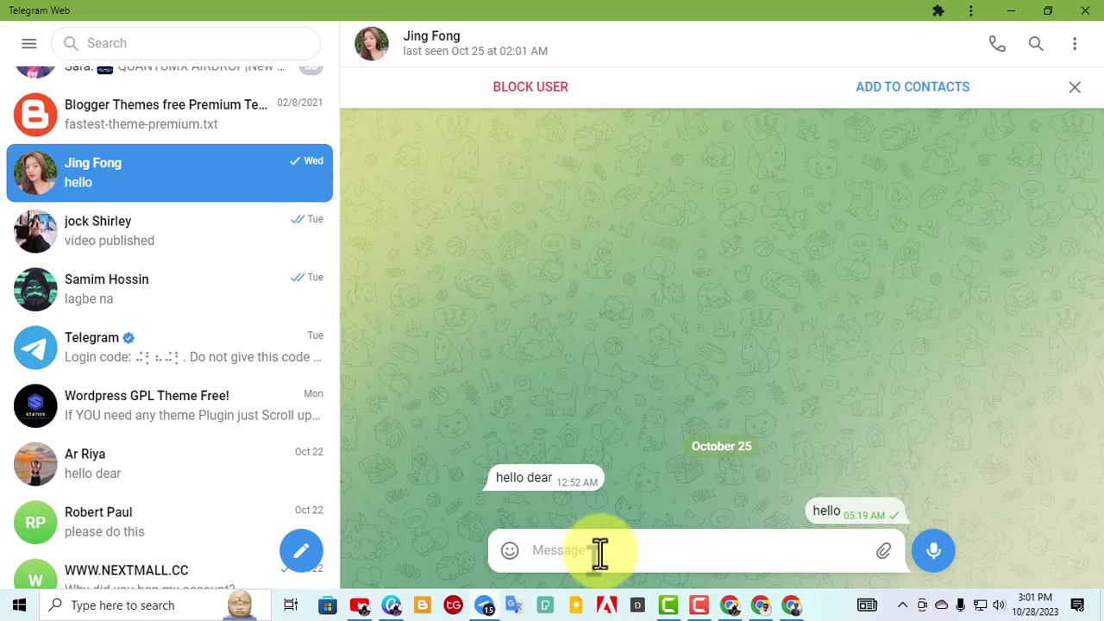
right_click(599, 550)
click(654, 427)
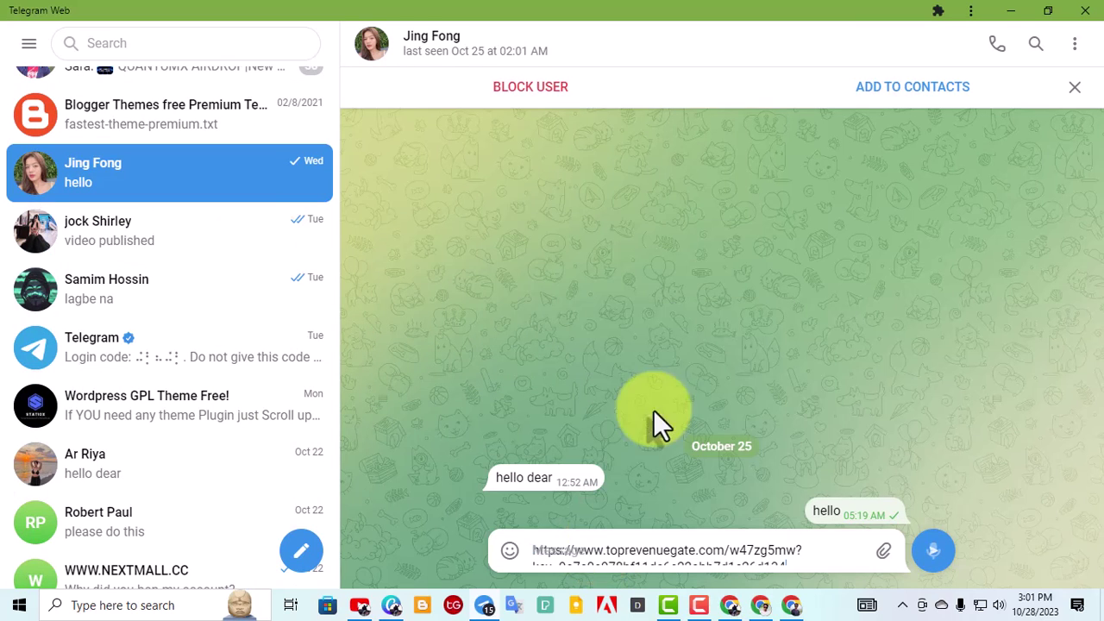
click(938, 552)
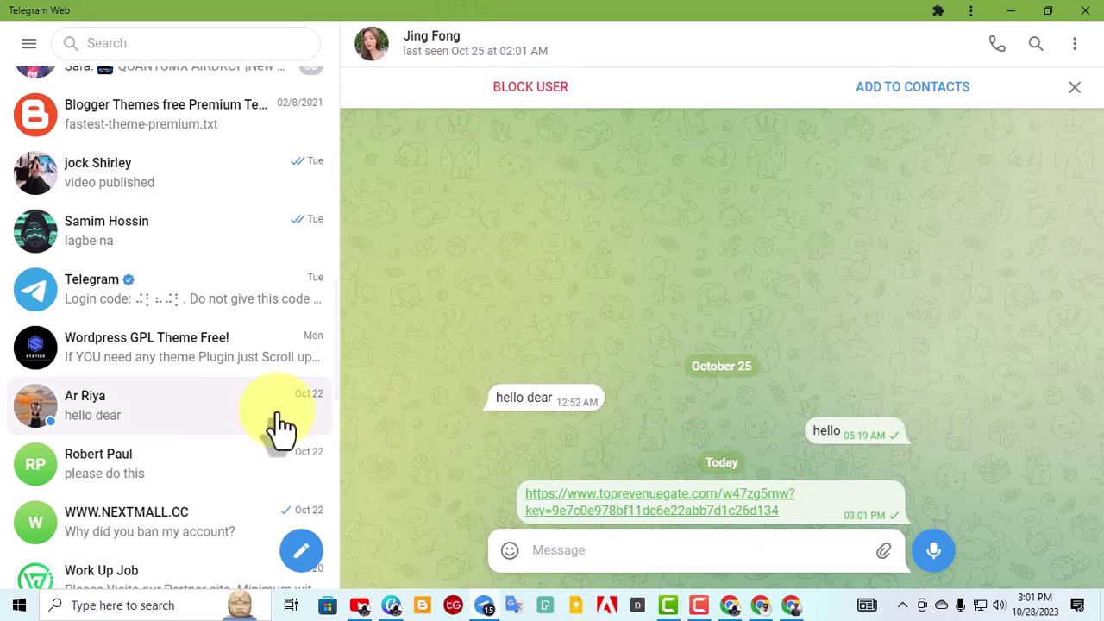
Step: Send the copied direct link in the chat whose last message is "hello dear" from Oct 22
click(120, 423)
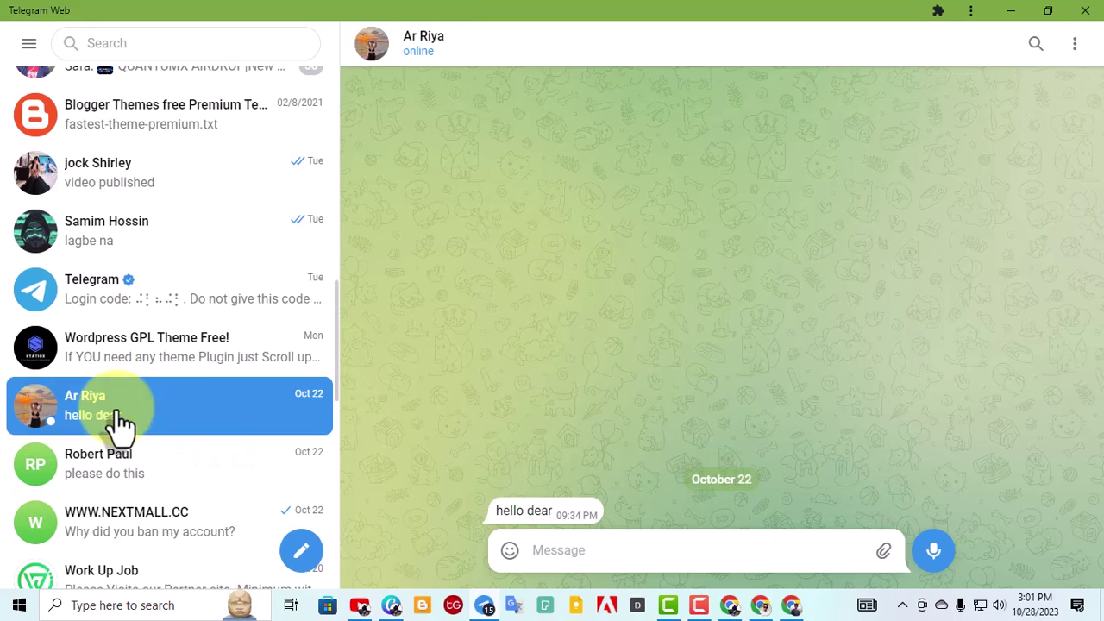
scroll(616, 371, up, 4)
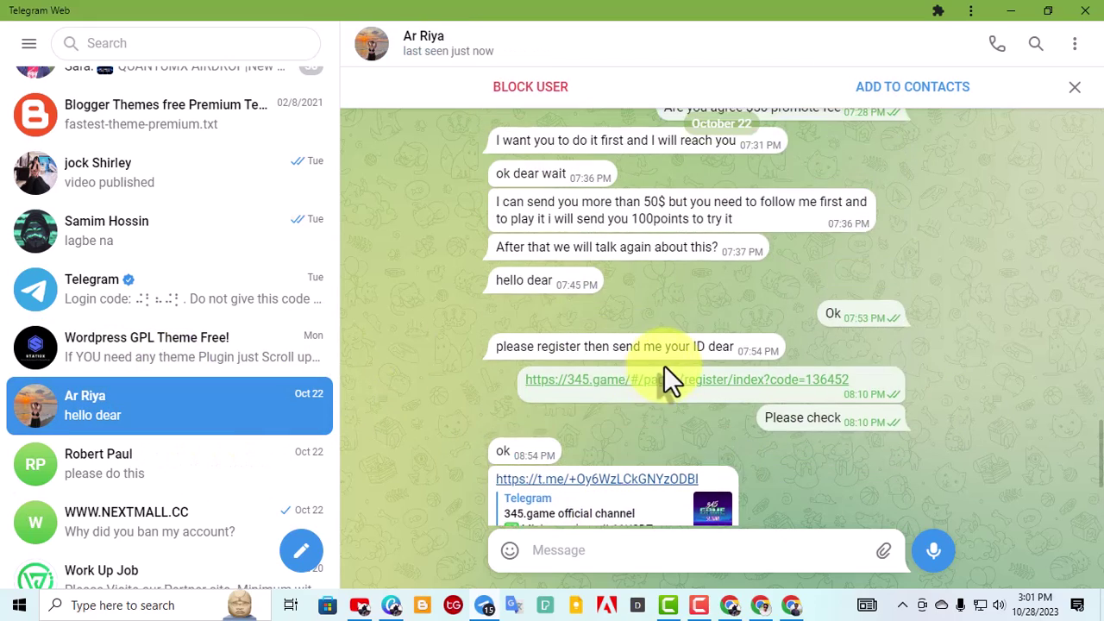
scroll(648, 384, up, 5)
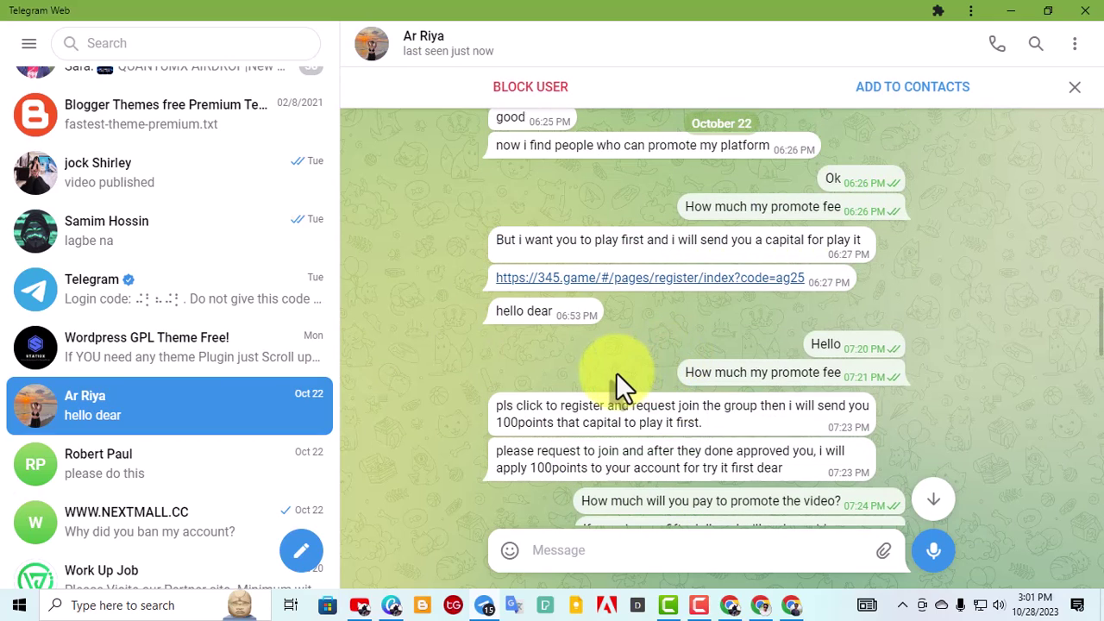
scroll(616, 372, down, 10)
right_click(623, 550)
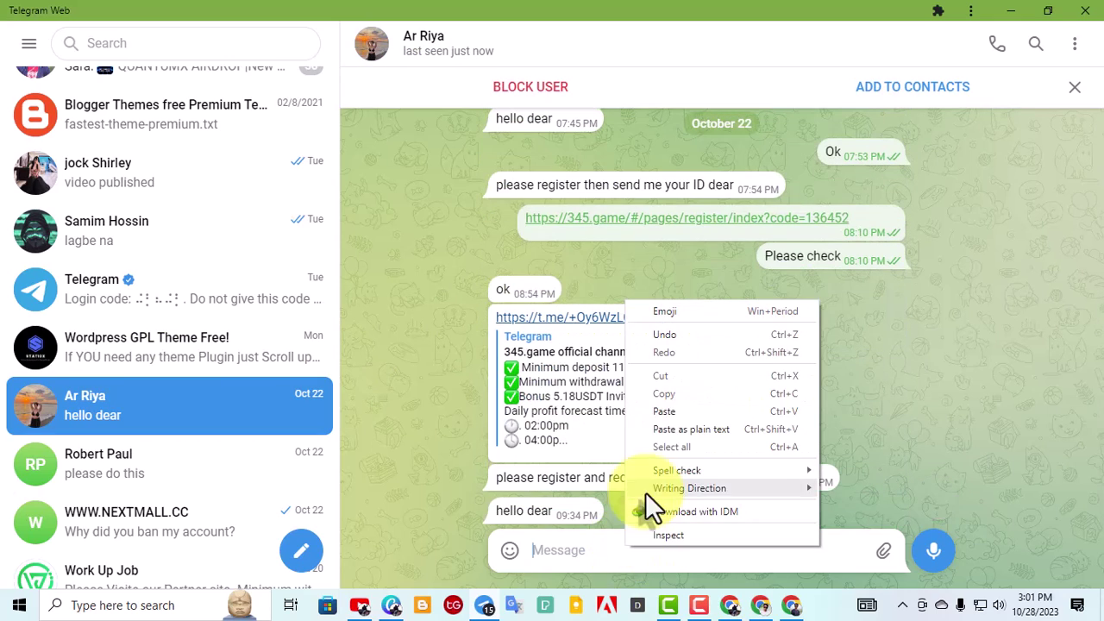
click(665, 414)
click(935, 552)
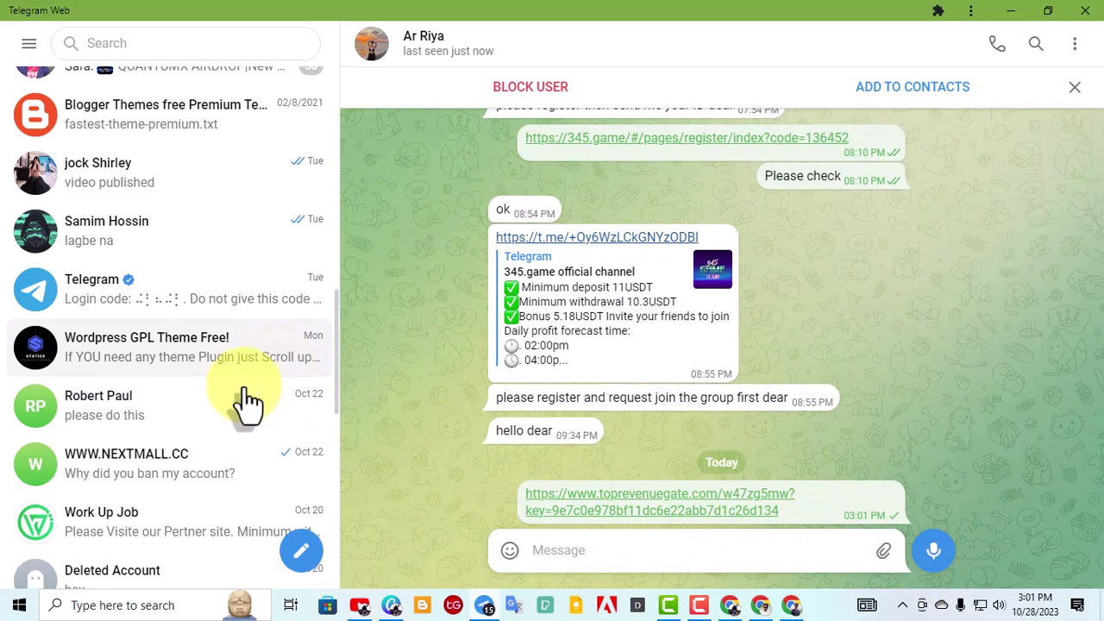
Step: Send the copied direct link in the Oct 19 chat whose last message is "No"
scroll(205, 440, down, 2)
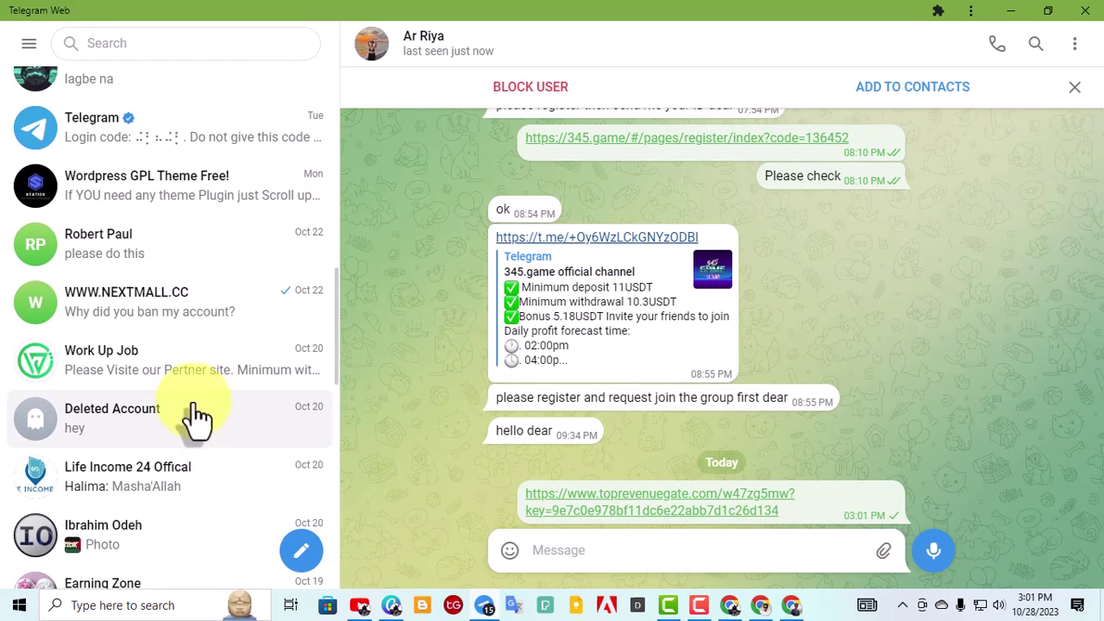
scroll(198, 420, down, 2)
scroll(170, 435, down, 2)
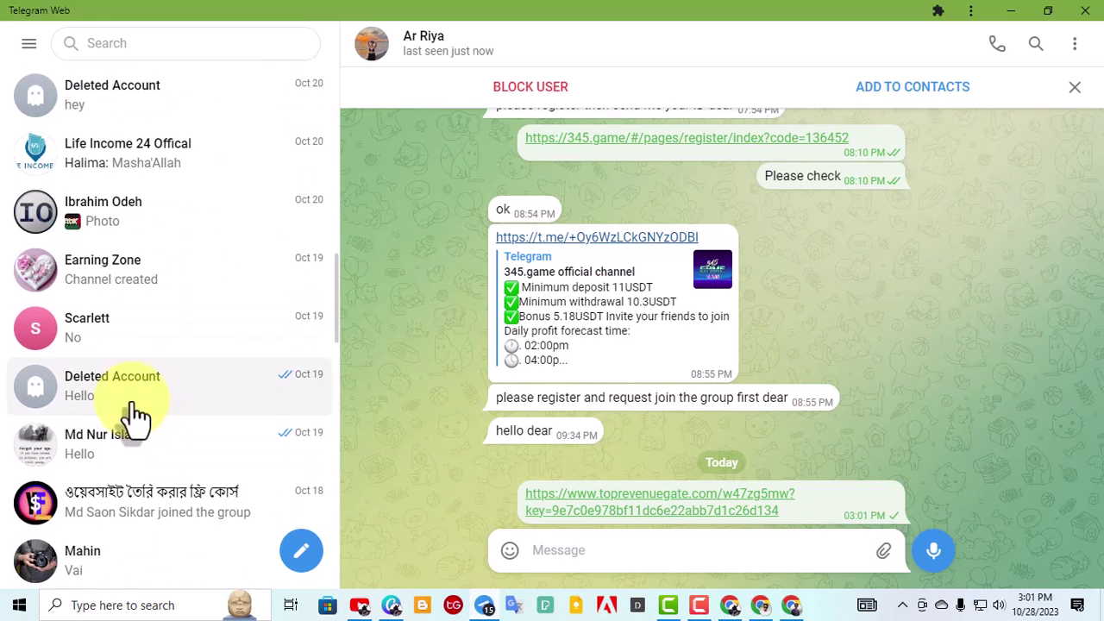
click(136, 342)
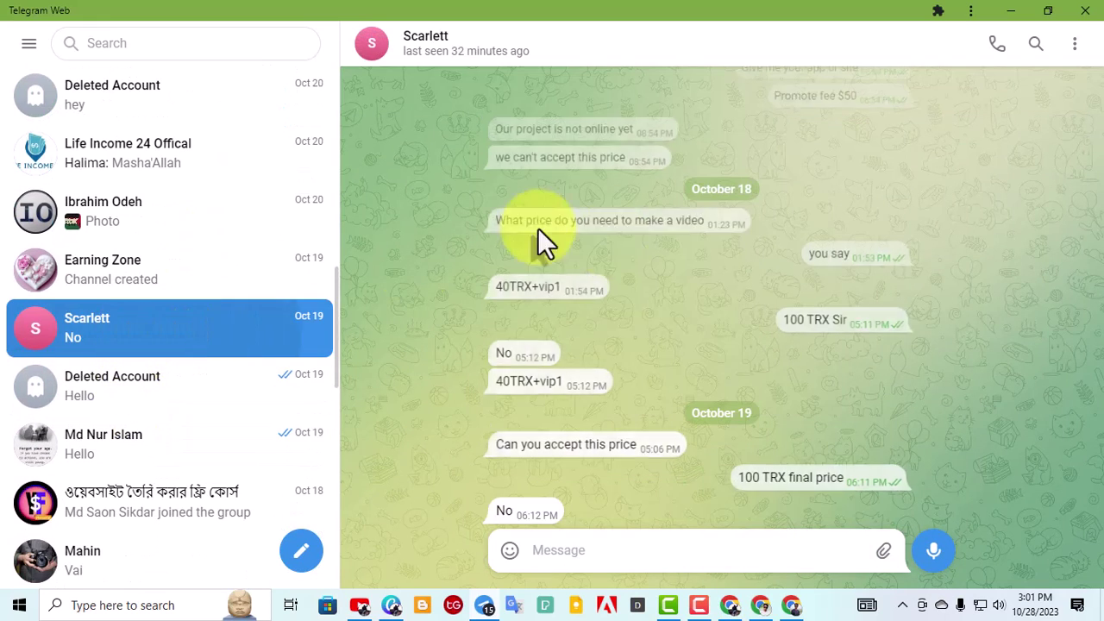
right_click(562, 549)
click(604, 409)
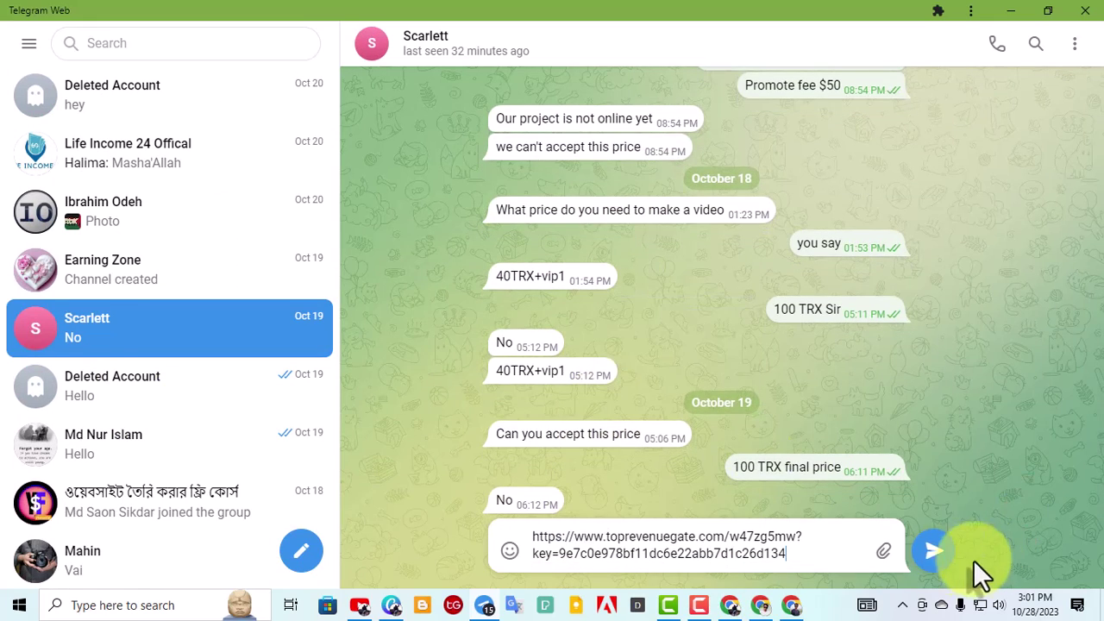
click(933, 557)
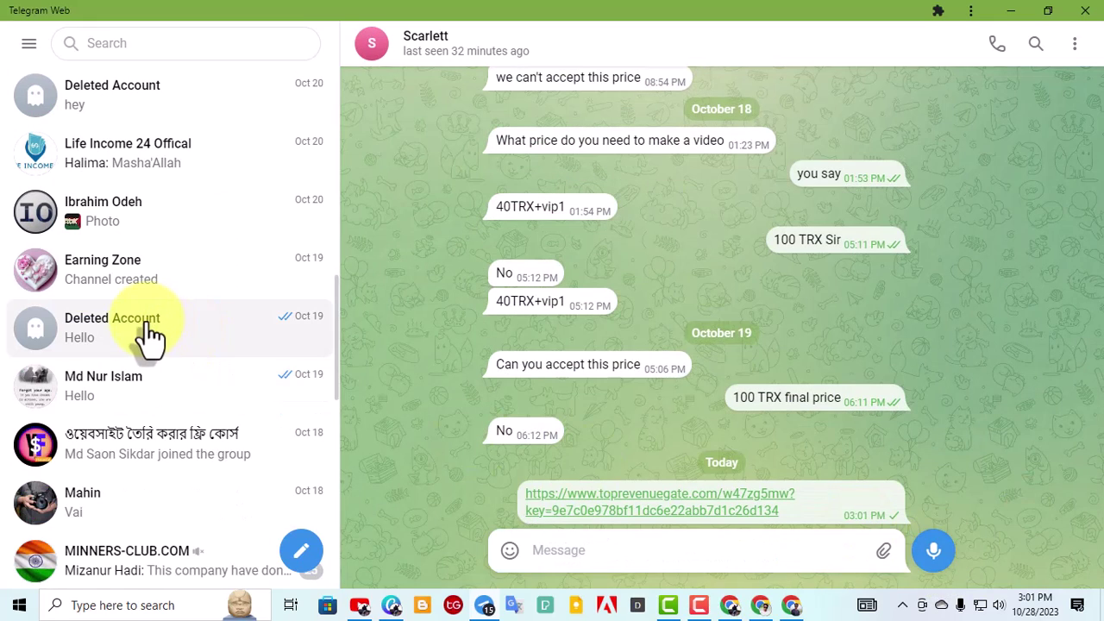
Step: Leave Telegram and return to Google Chrome with the Person 1 profile
scroll(135, 380, down, 3)
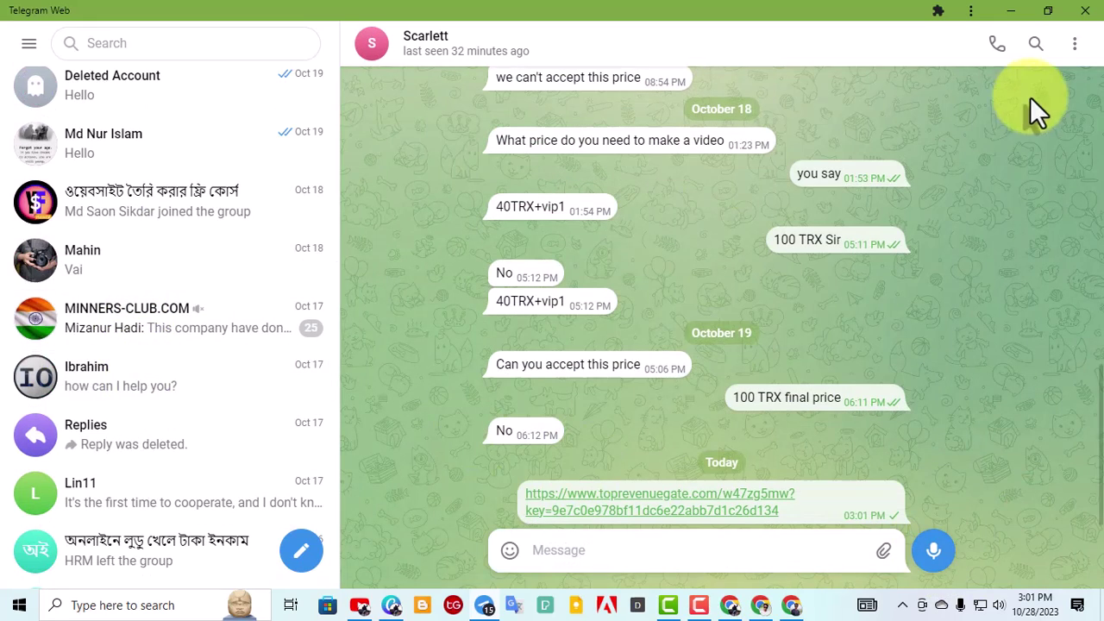
click(1013, 11)
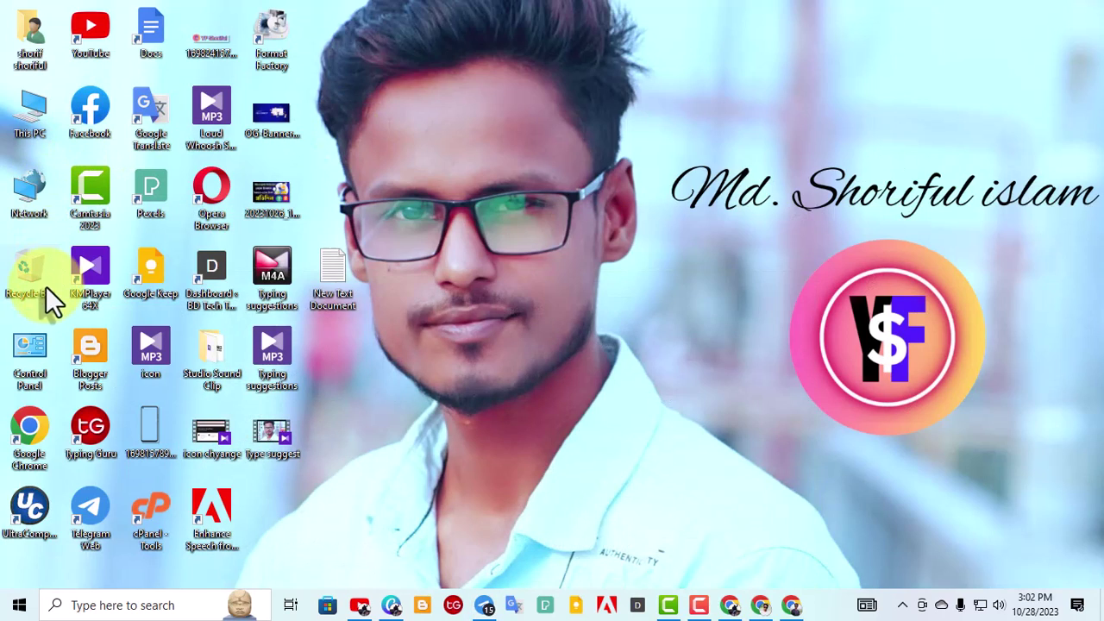
double_click(28, 429)
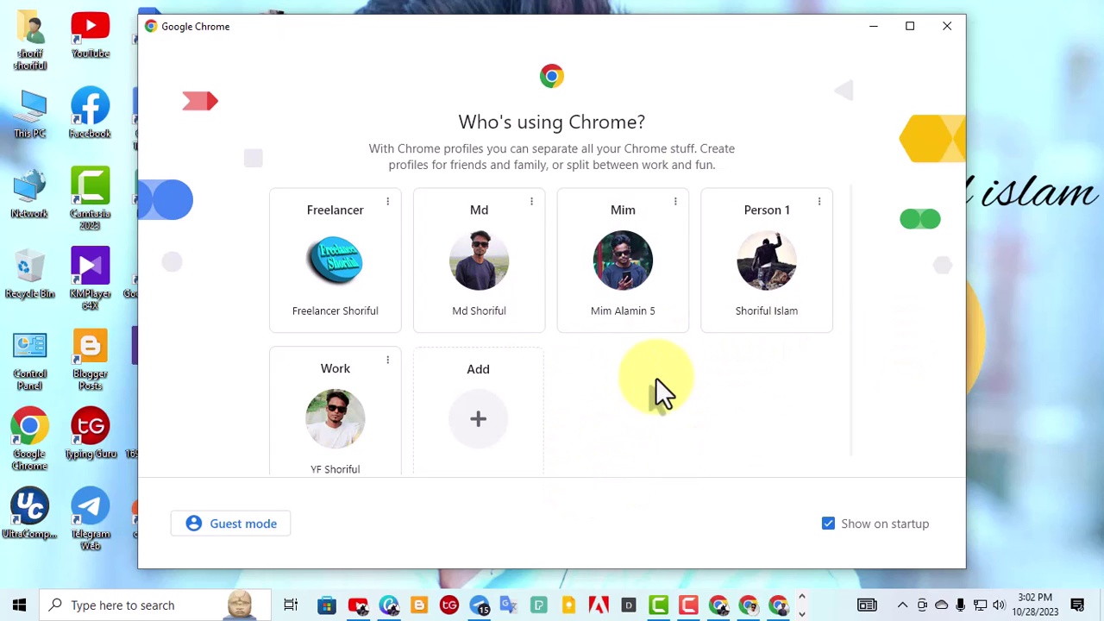
click(760, 289)
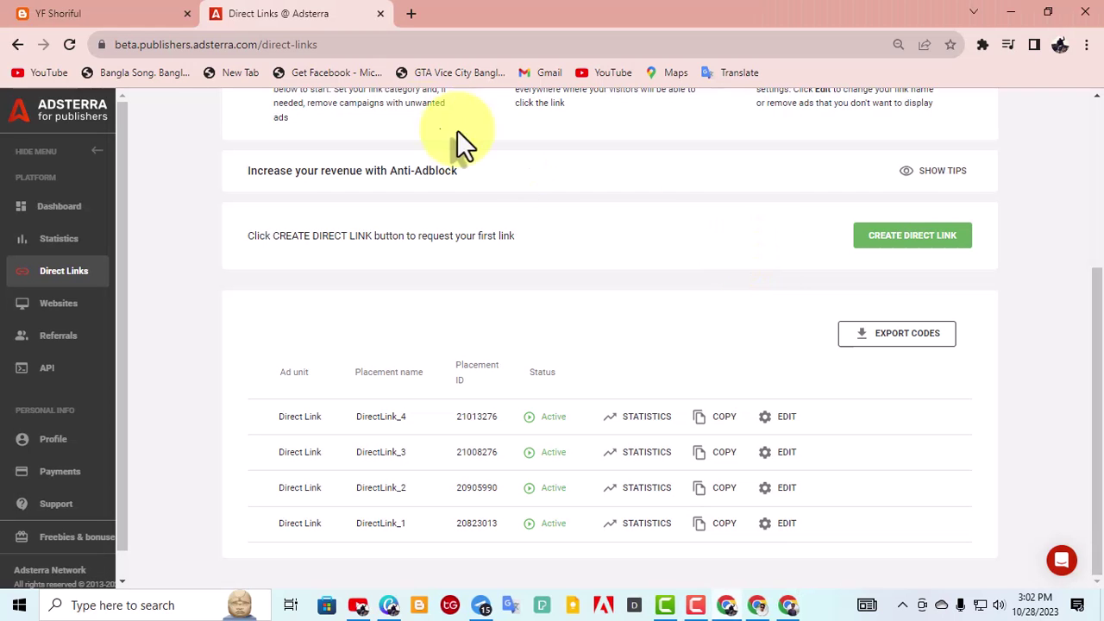
Step: Search for Instagram in a new tab and open instagram.com from the results
click(411, 15)
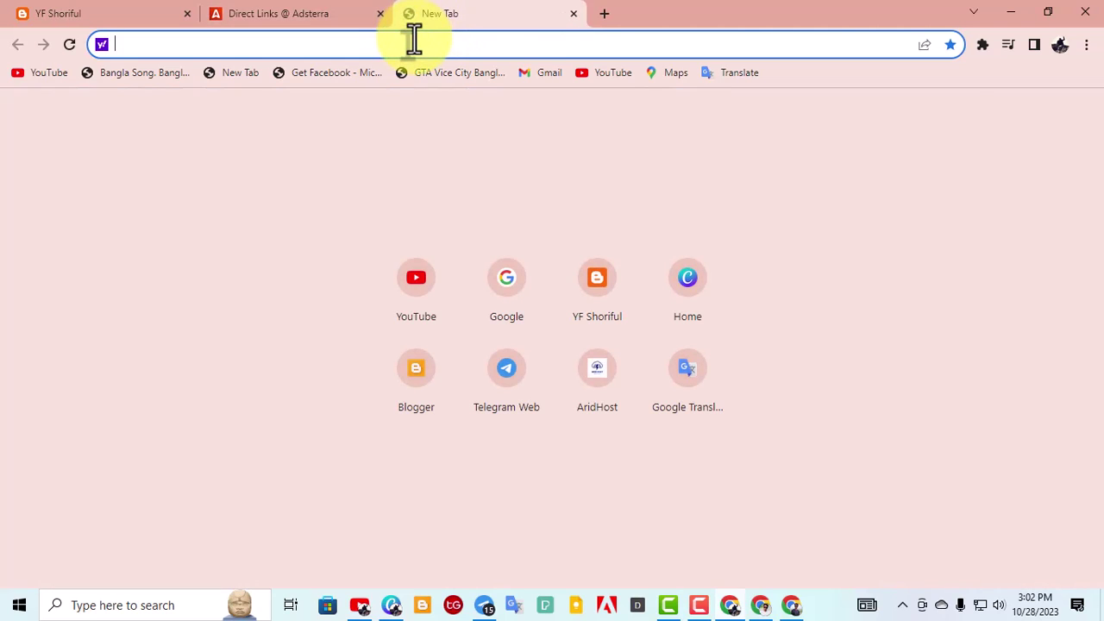
text(isn)
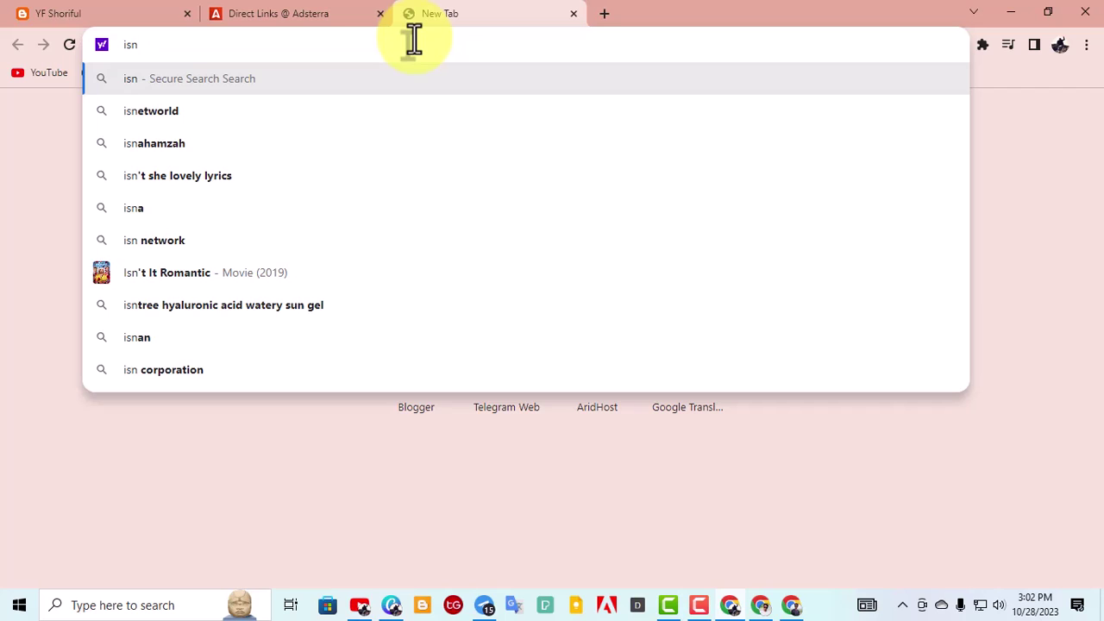
text(tr)
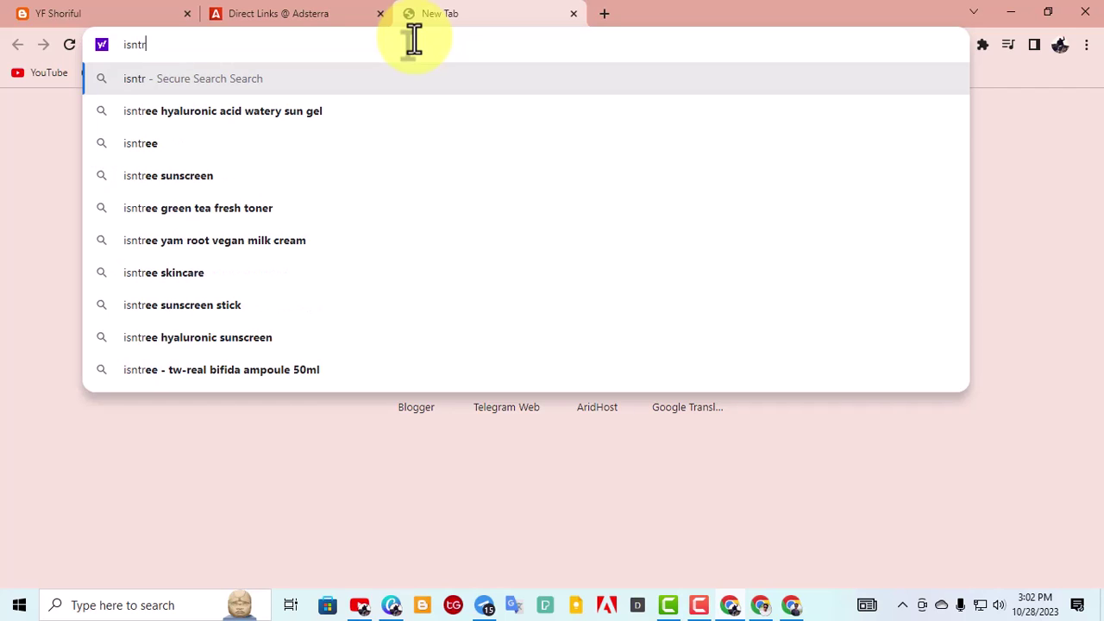
key(BackSpace)
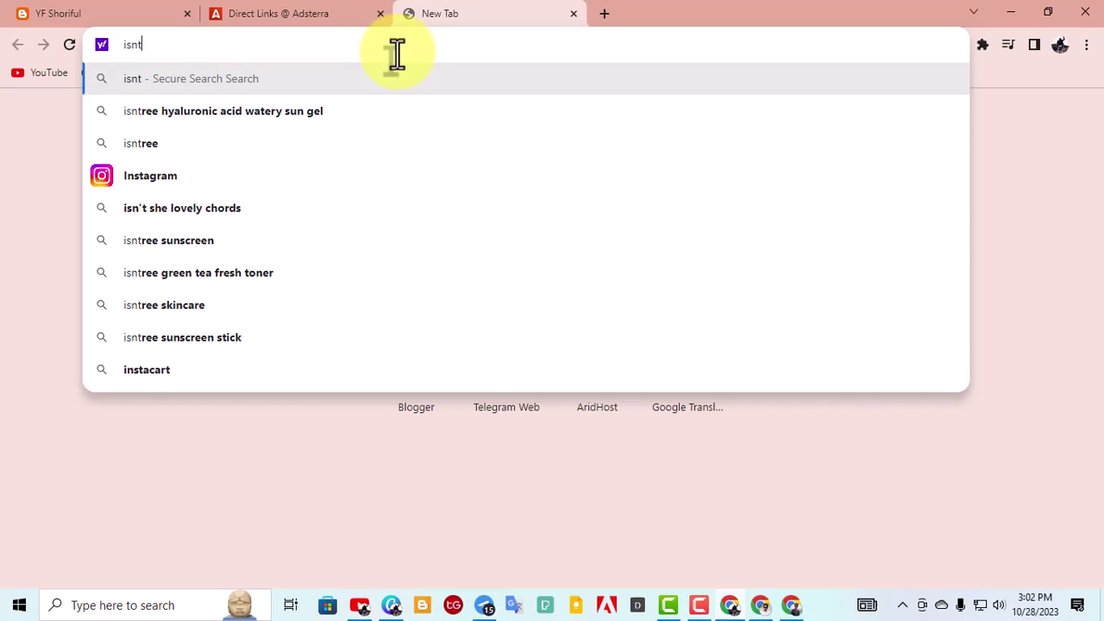
click(196, 172)
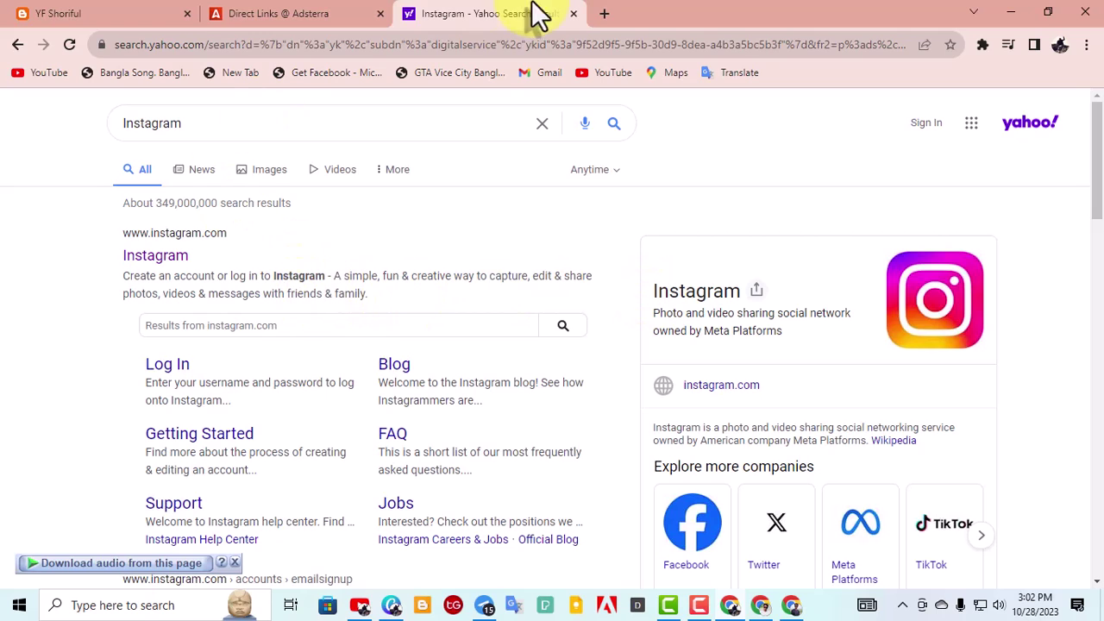
click(721, 386)
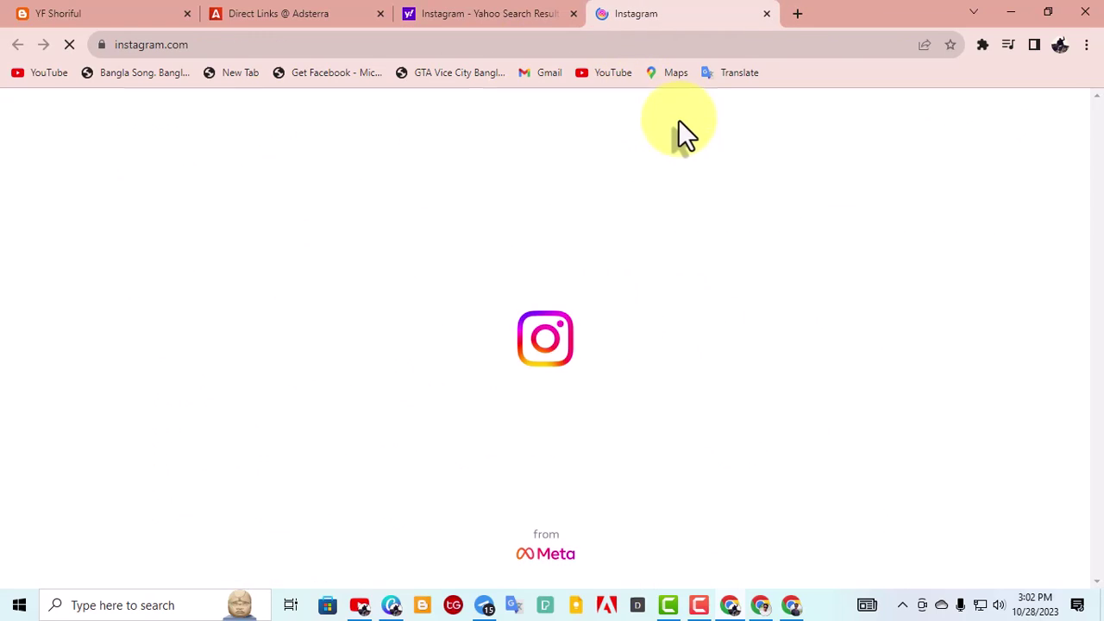
Step: Open Instagram's messages and open the 28-week-old one-to-one chat whose last message is "Hello"
scroll(517, 316, down, 7)
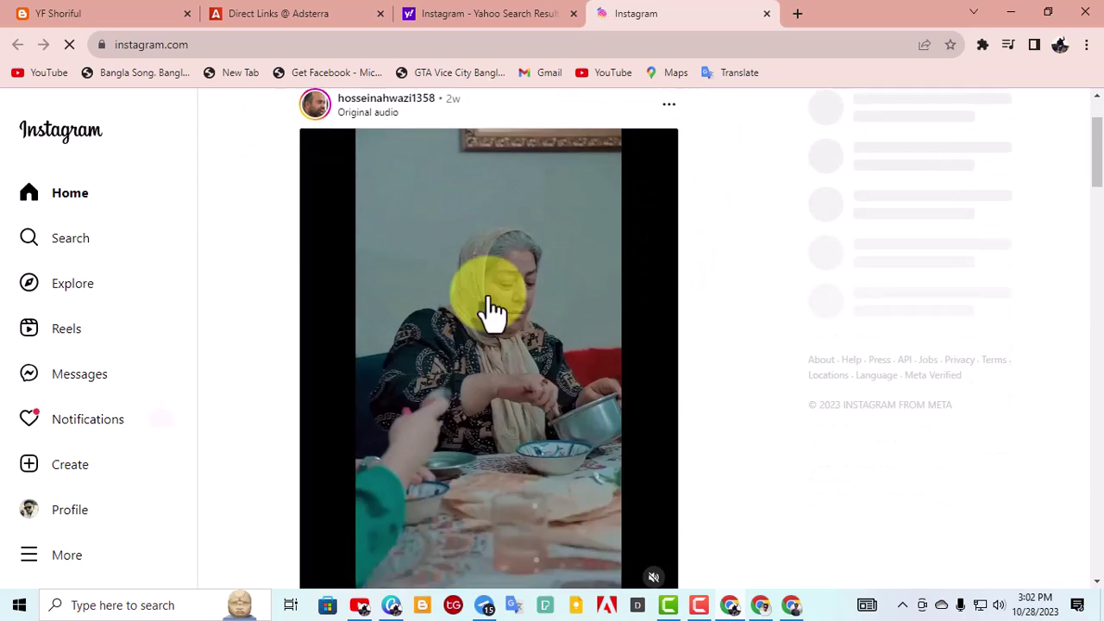
scroll(357, 357, down, 9)
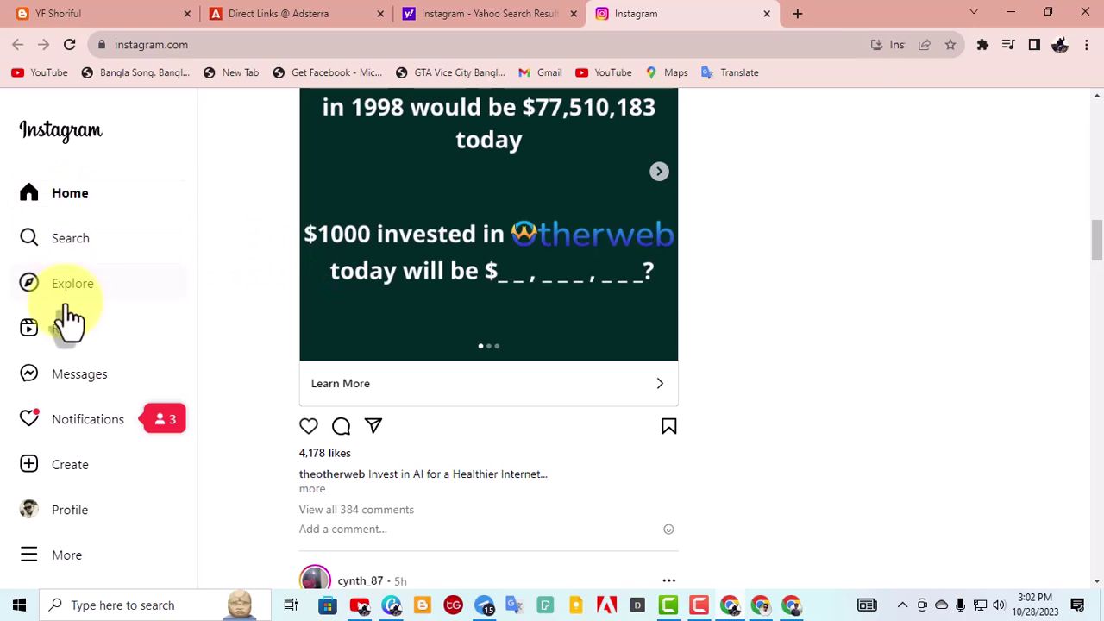
scroll(78, 346, down, 2)
click(95, 376)
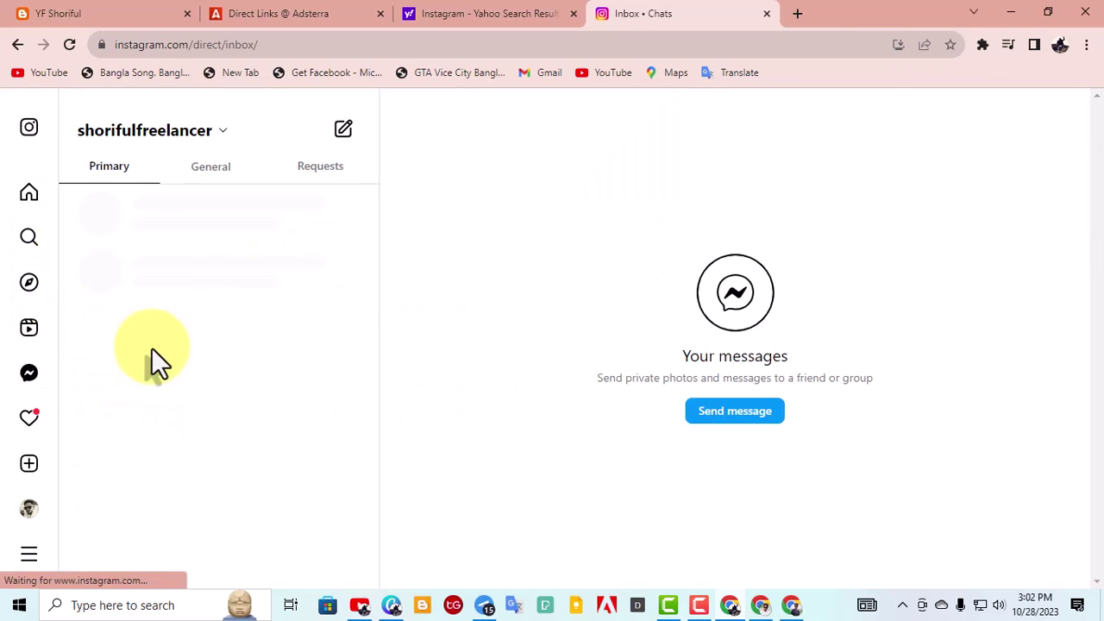
scroll(259, 380, down, 6)
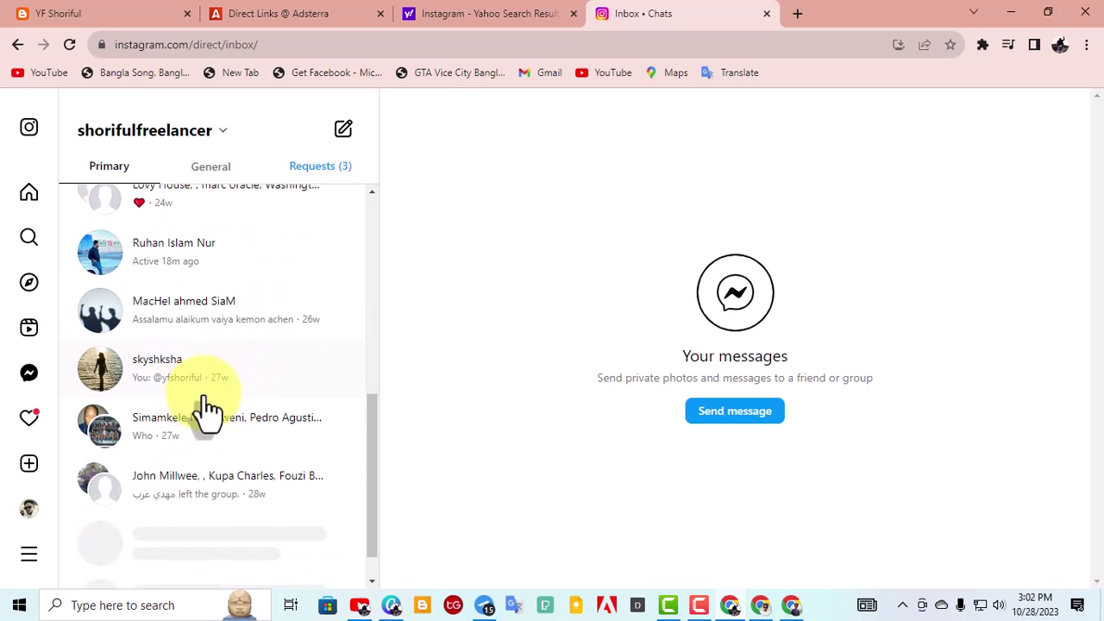
scroll(209, 411, down, 3)
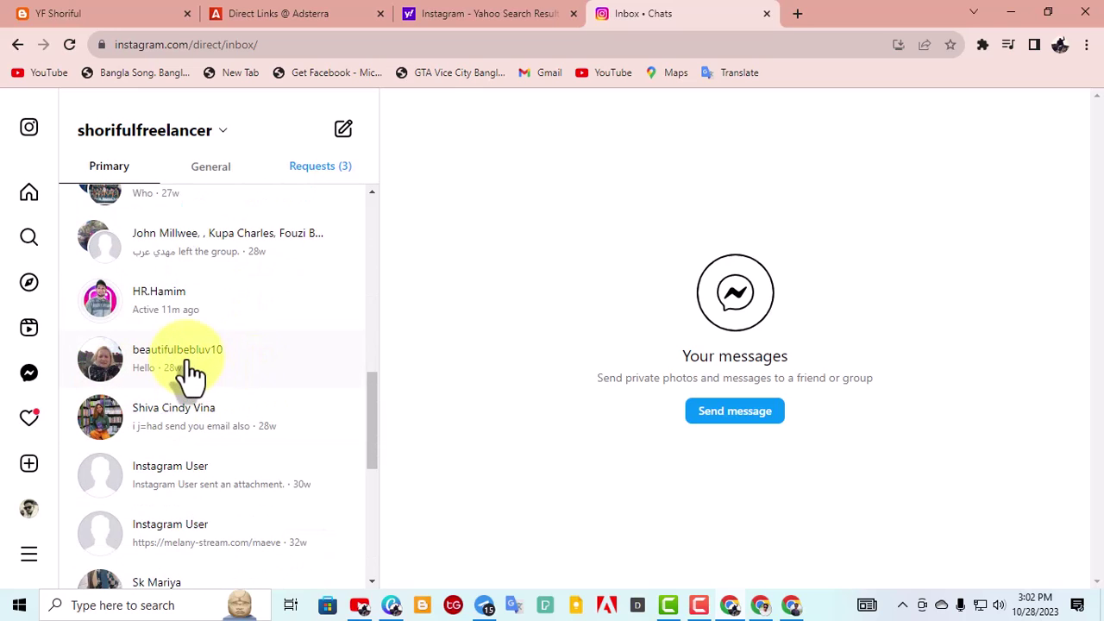
click(192, 372)
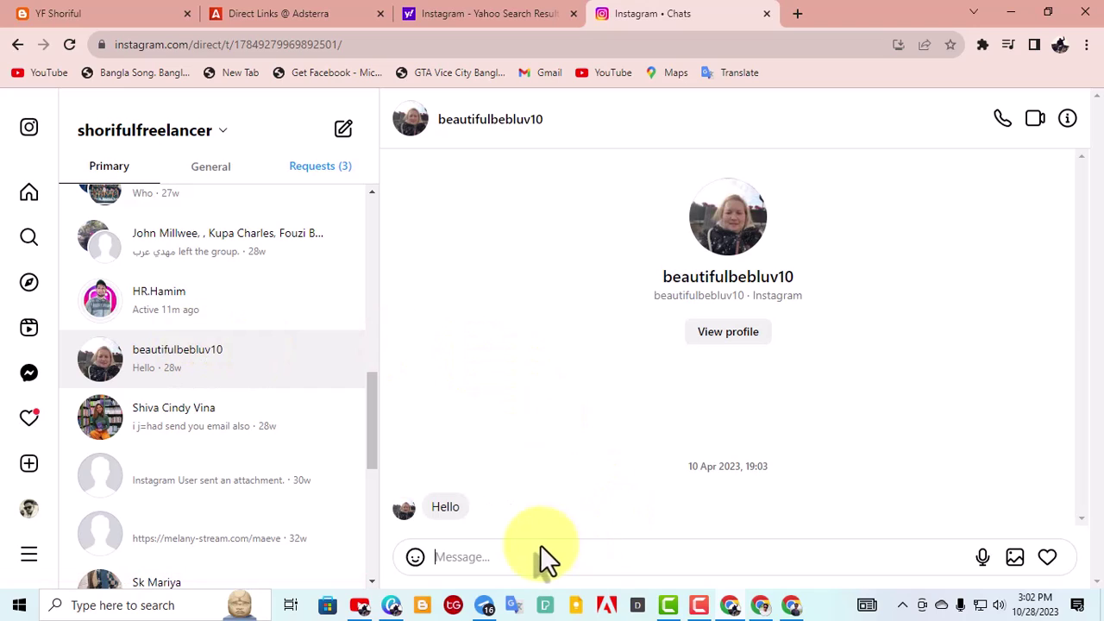
Step: Paste the copied Adsterra direct link into the open Instagram chat and send it
right_click(470, 554)
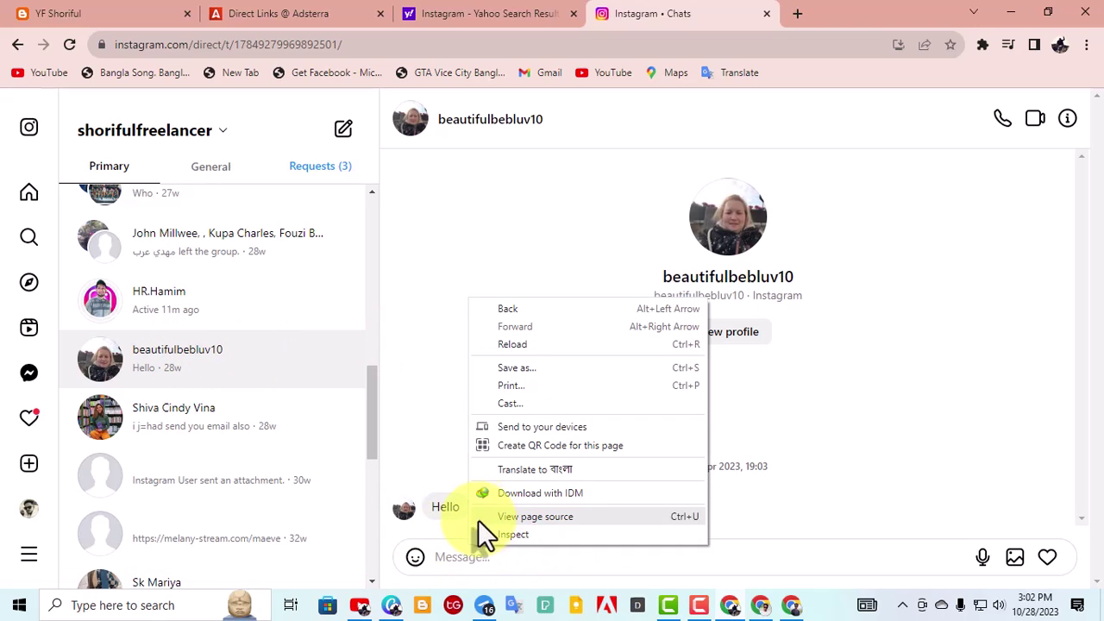
click(465, 554)
right_click(463, 554)
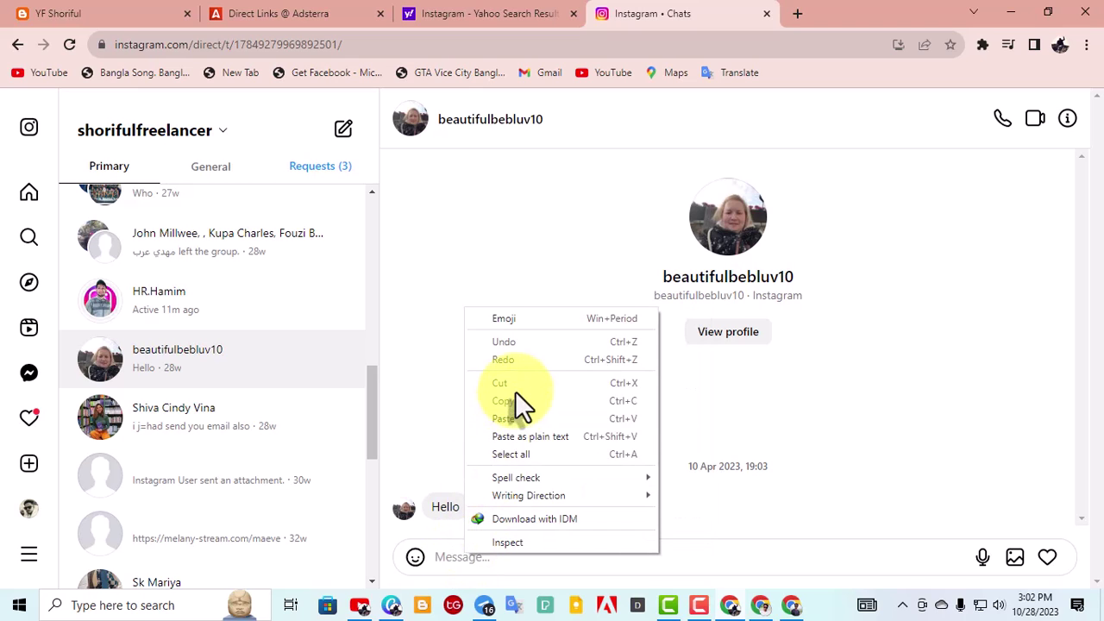
click(521, 417)
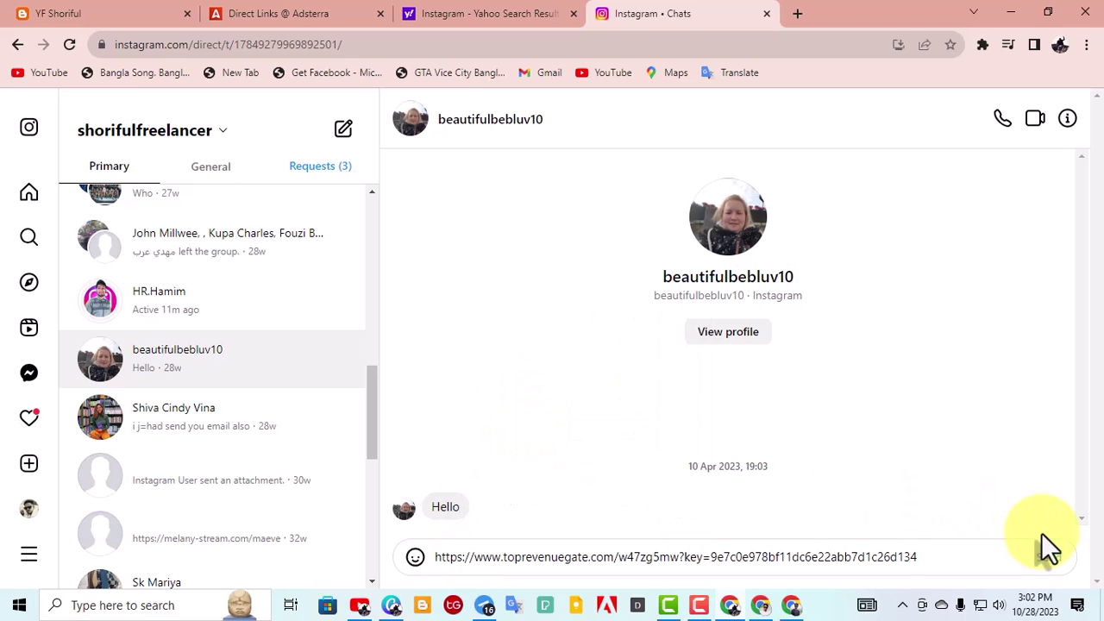
click(1056, 567)
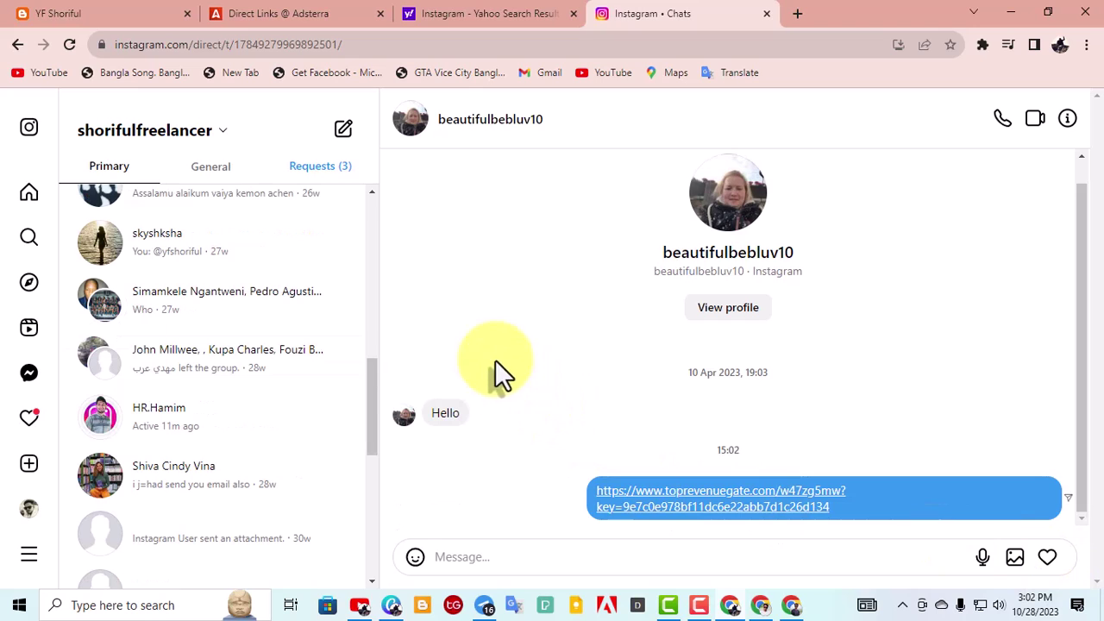
scroll(218, 366, down, 3)
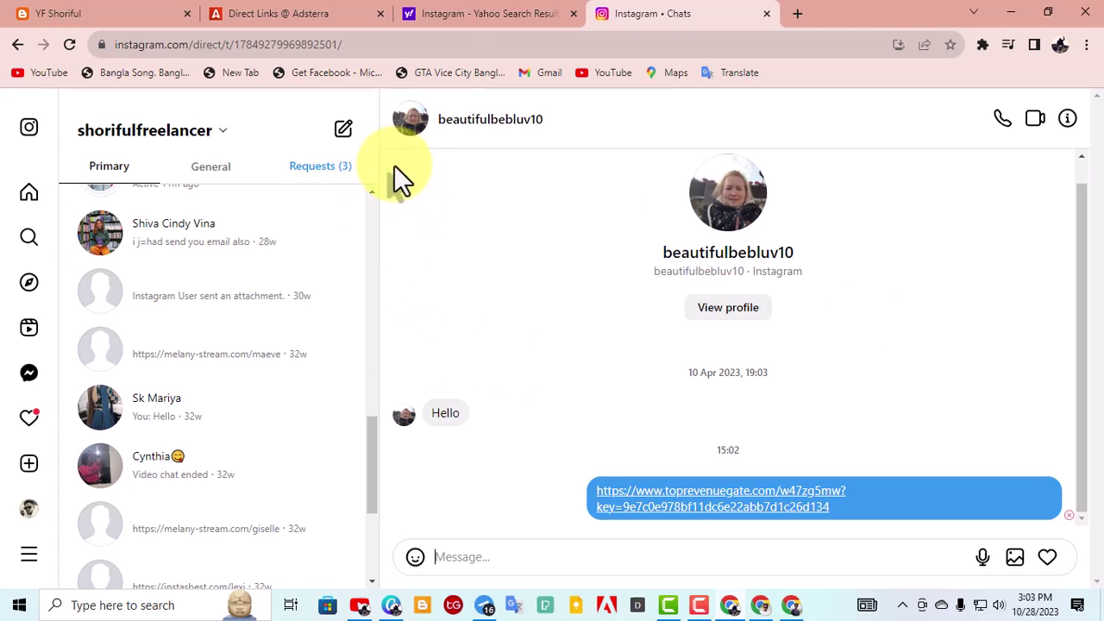
Step: Return to Adsterra, go to the Websites page and expand the ad units of yfshoriful.com
click(462, 19)
click(289, 21)
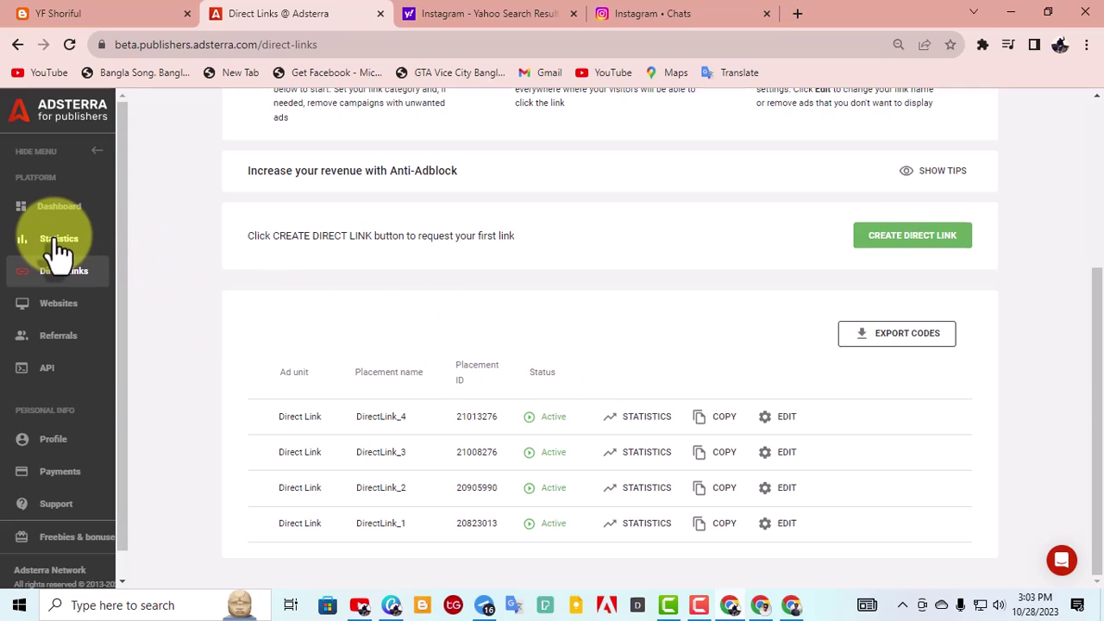
click(57, 312)
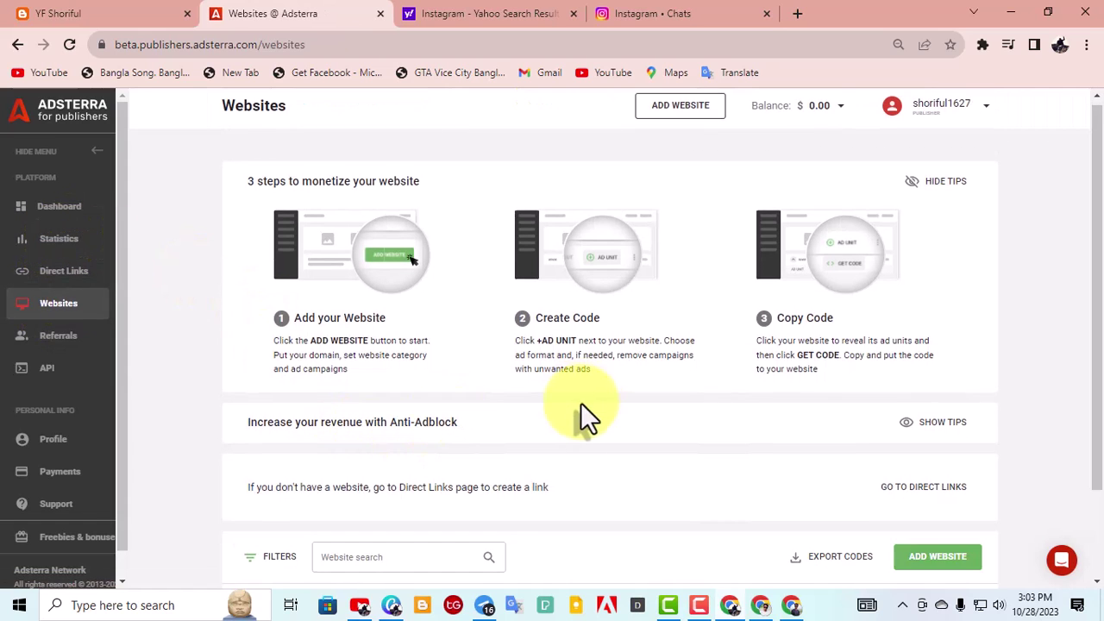
scroll(562, 419, down, 2)
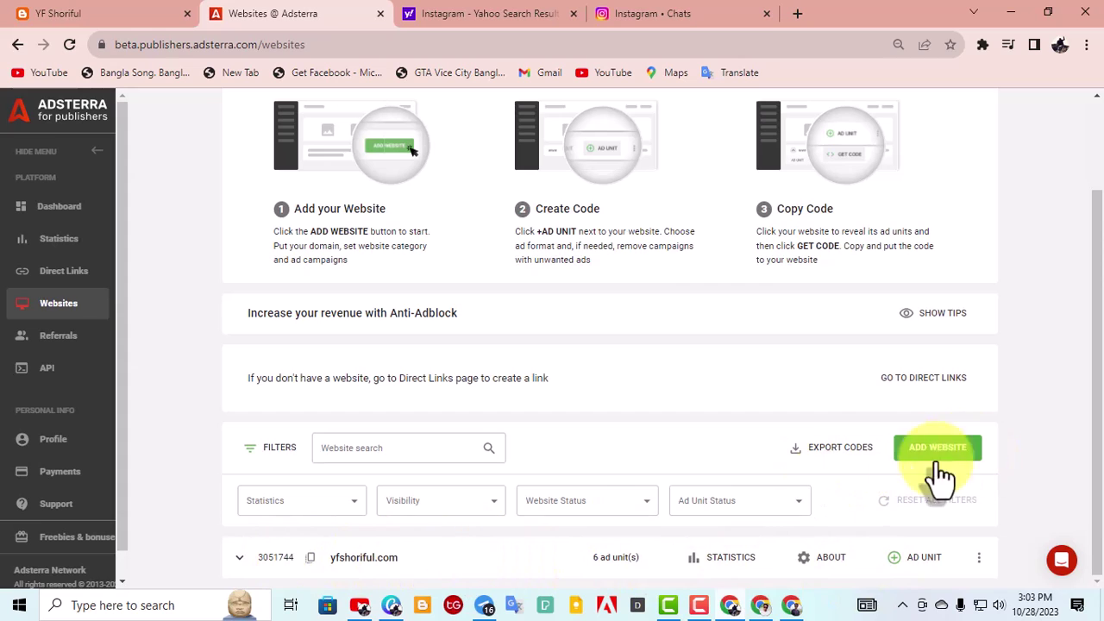
click(238, 559)
scroll(604, 510, down, 3)
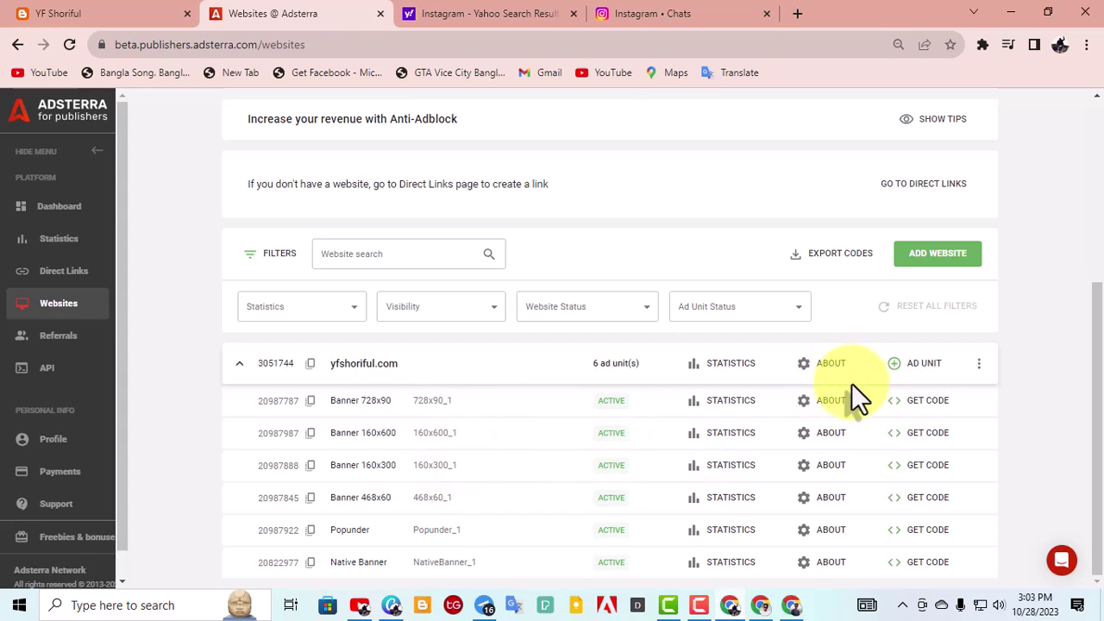
Step: Add a Social Bar ad unit to yfshoriful.com and dismiss the submission notice
click(923, 367)
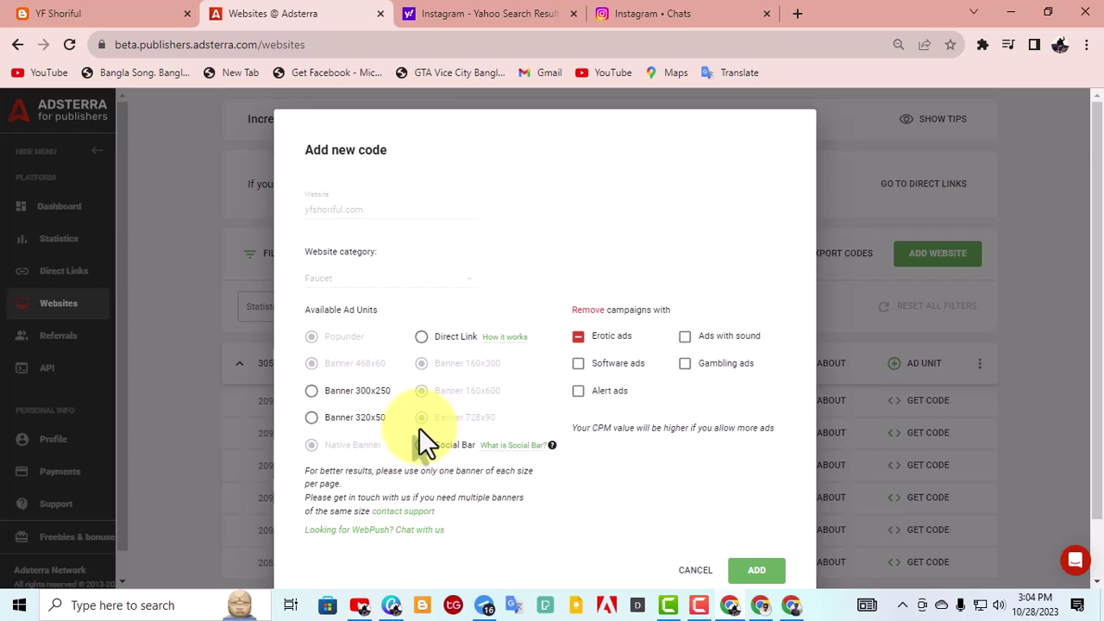
scroll(420, 426, down, 1)
click(442, 378)
click(744, 507)
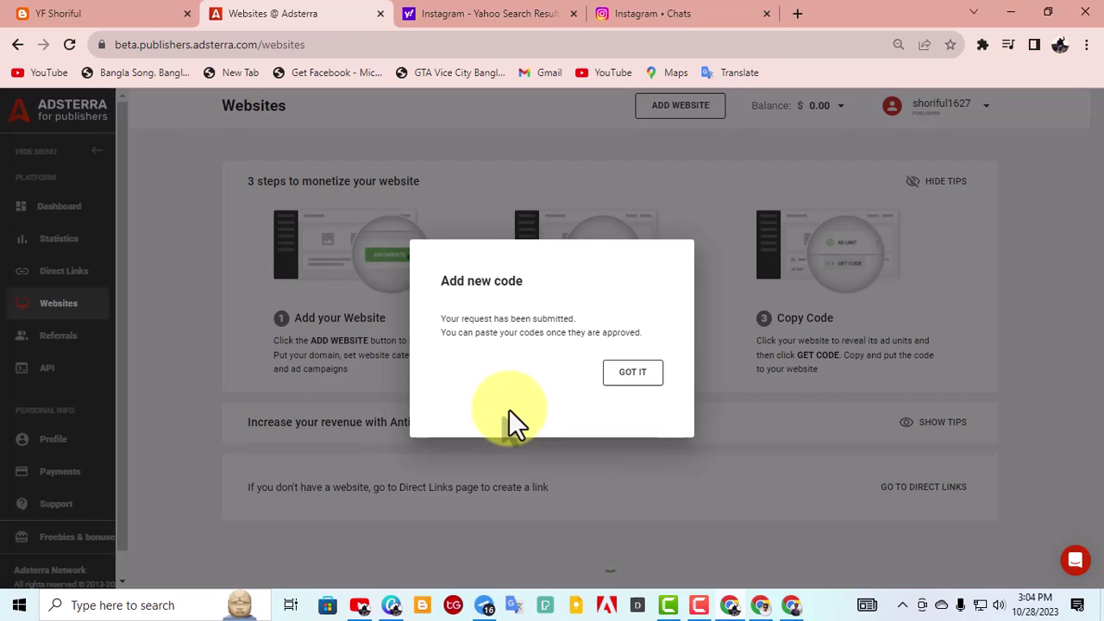
click(624, 382)
Step: Check the Social Bar unit's status under yfshoriful.com, reload the Websites page and expand the site's ad units again
scroll(587, 414, down, 3)
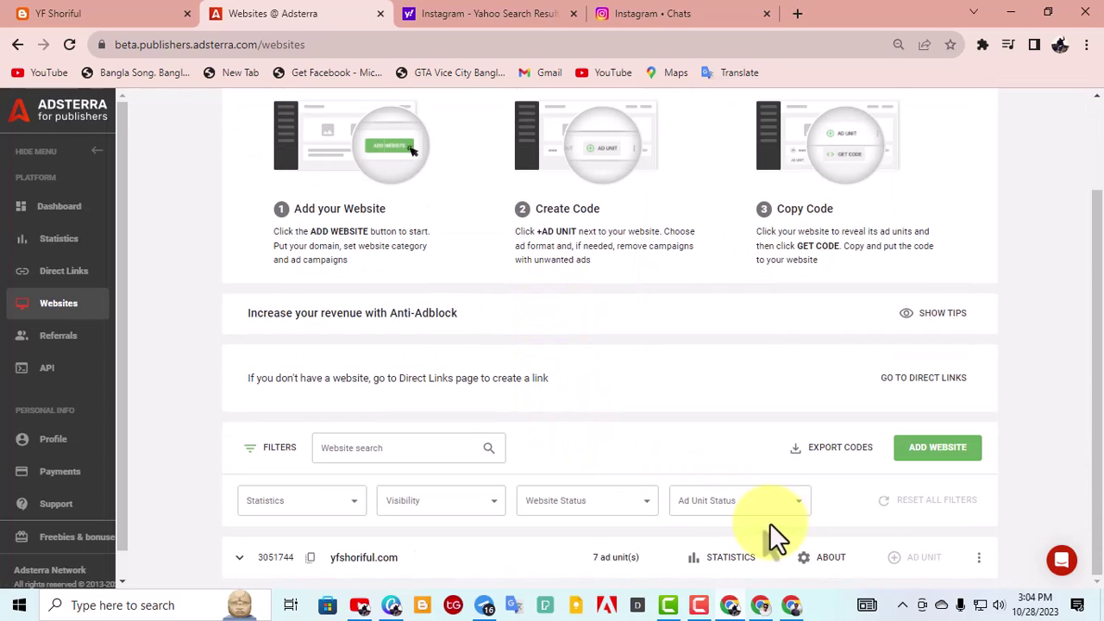
click(239, 557)
scroll(655, 505, down, 3)
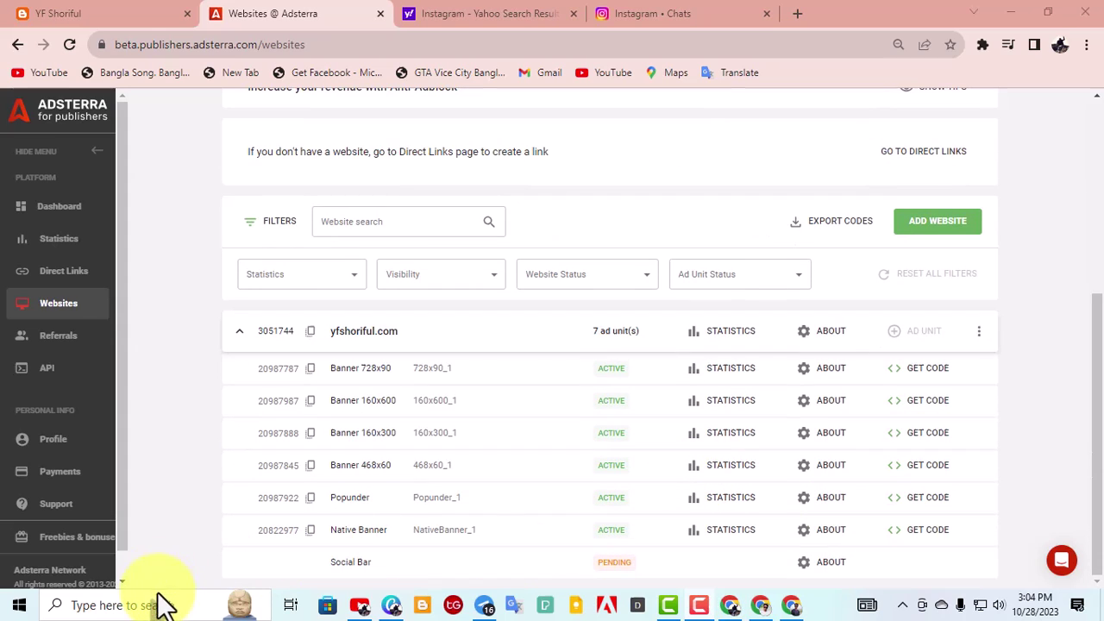
right_click(188, 481)
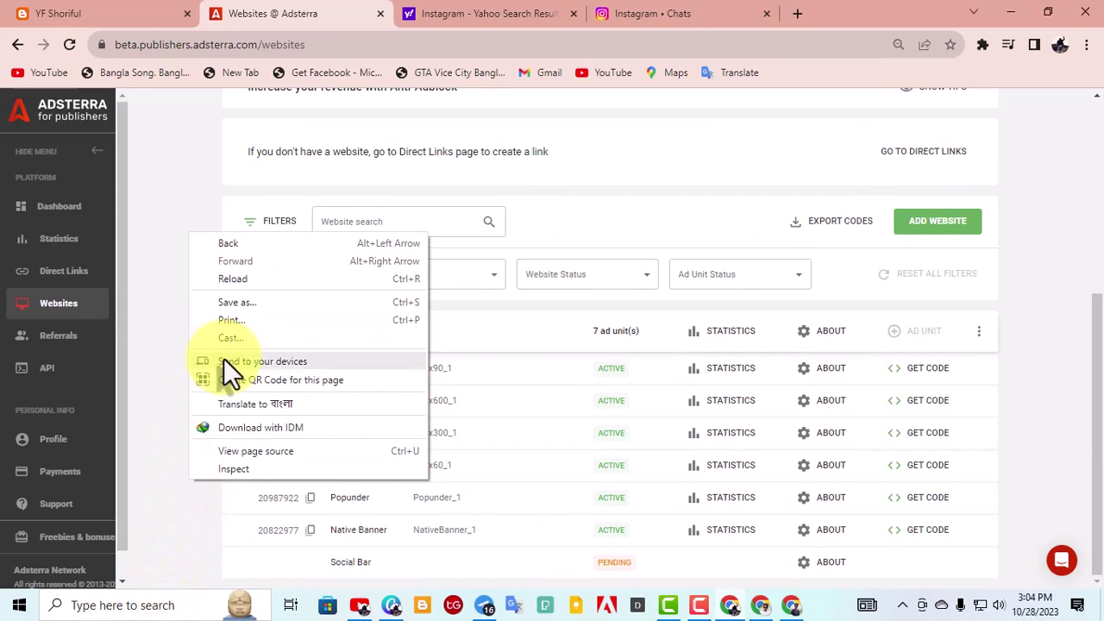
click(243, 282)
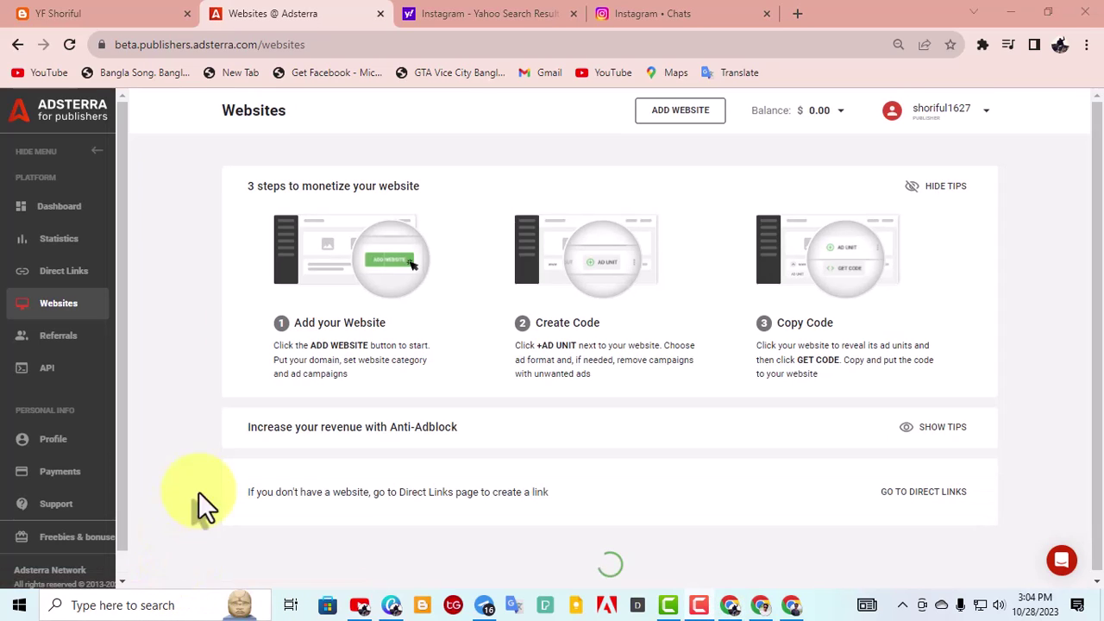
scroll(663, 478, down, 1)
click(239, 558)
scroll(651, 503, down, 2)
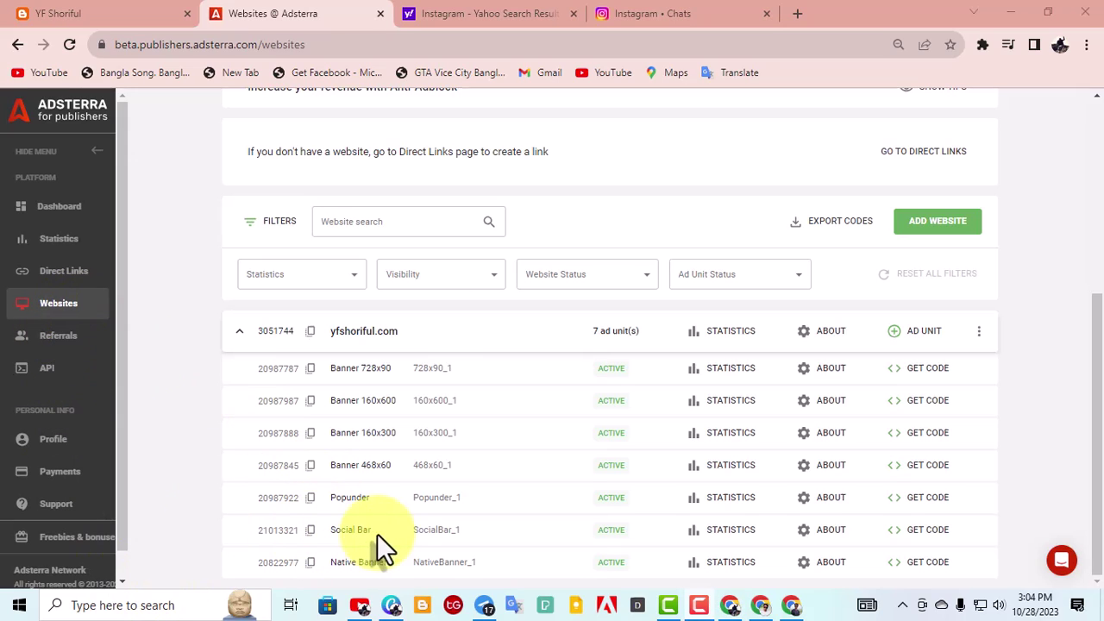
Step: Get the Social Bar code for yfshoriful.com and copy the whole script
click(919, 530)
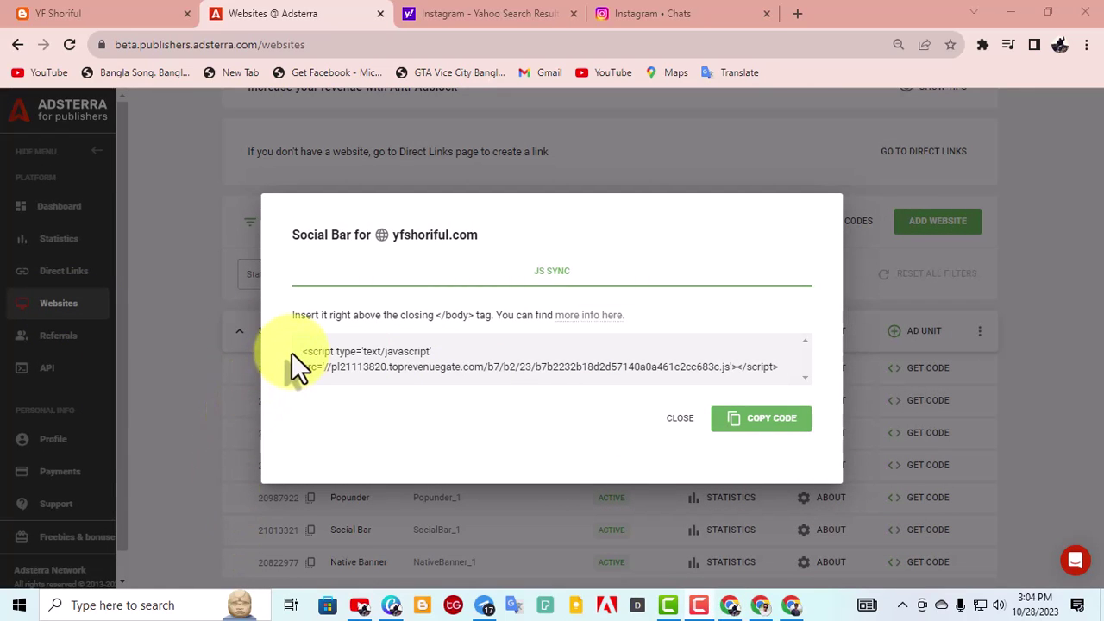
drag(300, 355, 813, 373)
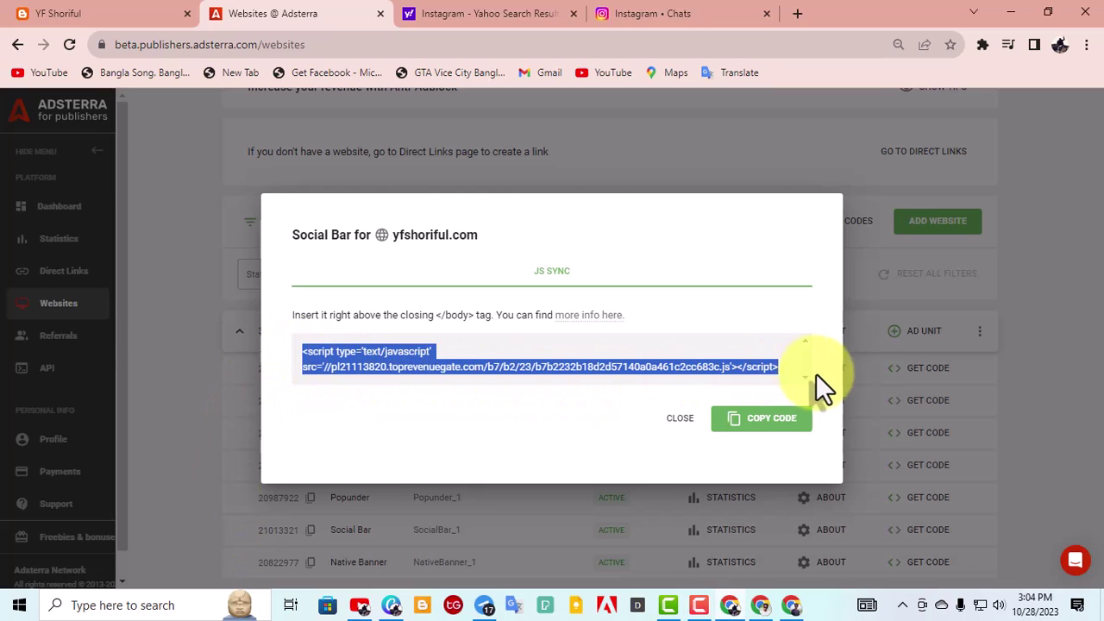
right_click(388, 357)
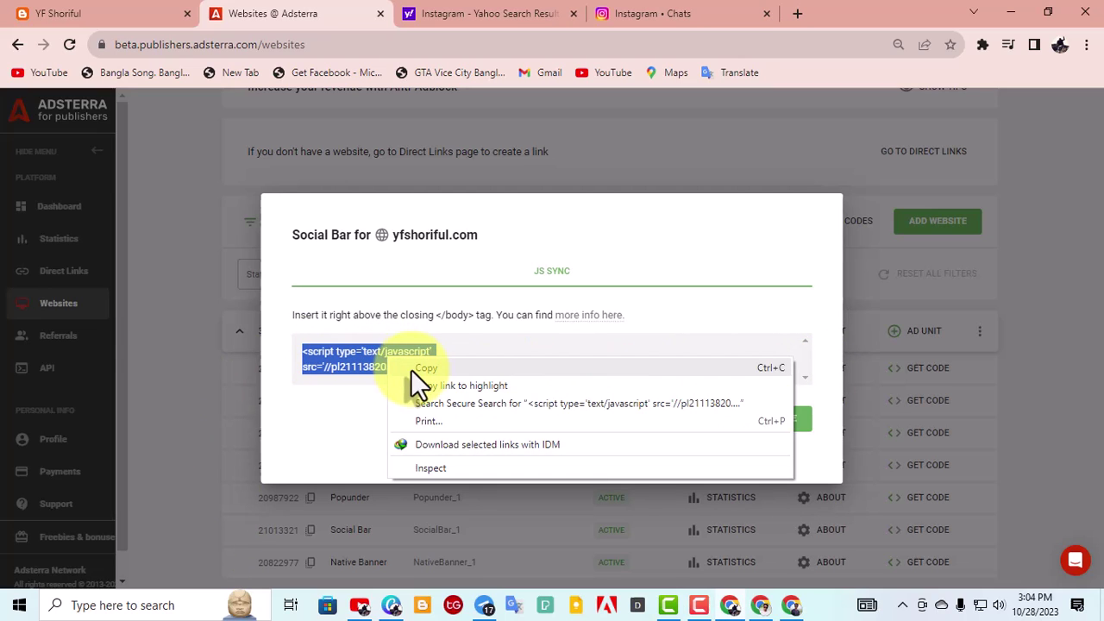
click(413, 370)
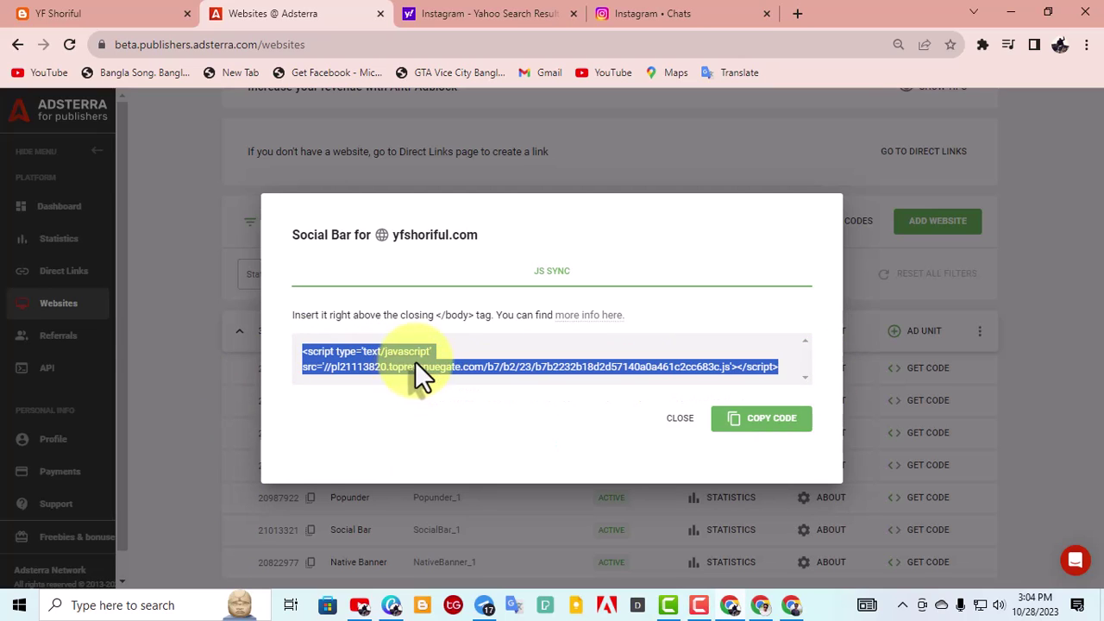
Step: View the YF Shoriful site, then switch to Blogger and open the blog's Layout page
click(49, 15)
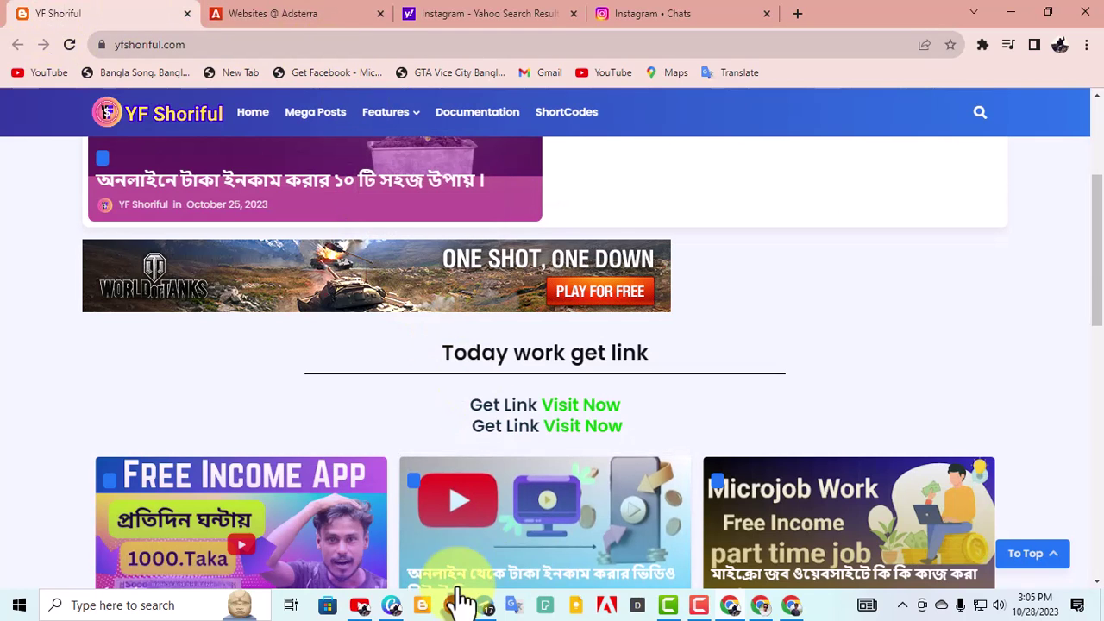
click(425, 602)
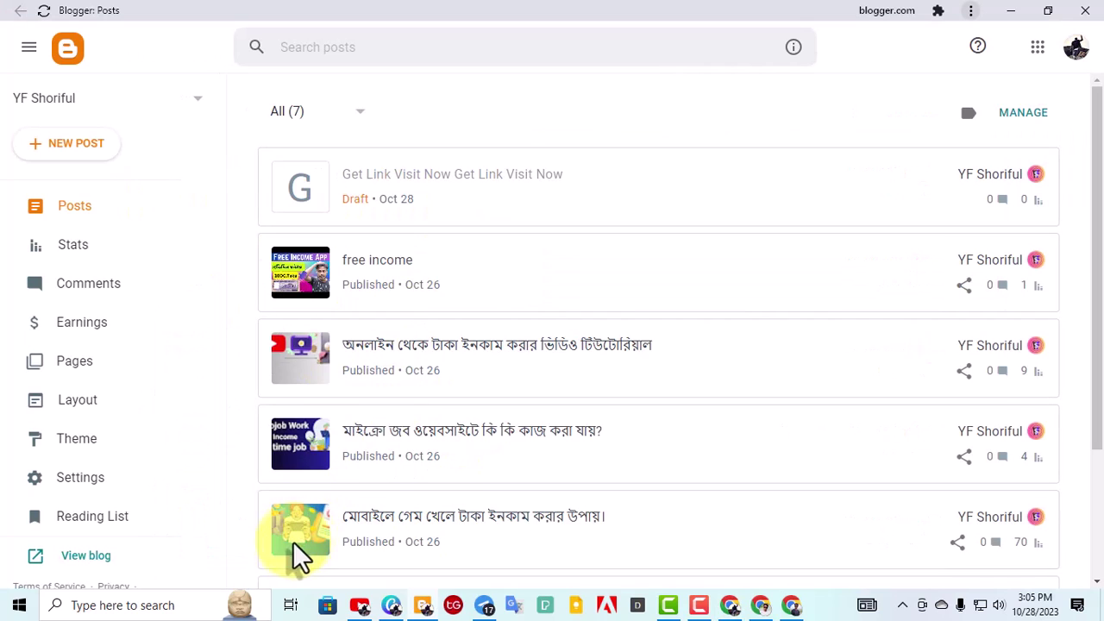
click(53, 412)
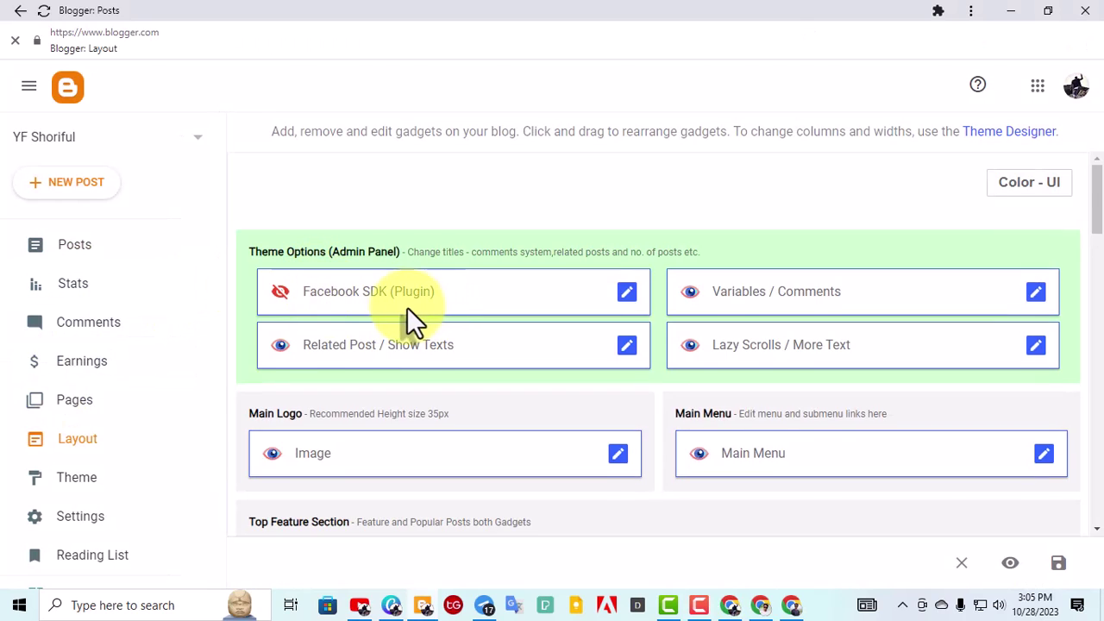
Step: Examine the blog layout's Ads Placement sections and sidebar gadgets for places to insert ad code
scroll(288, 500, down, 2)
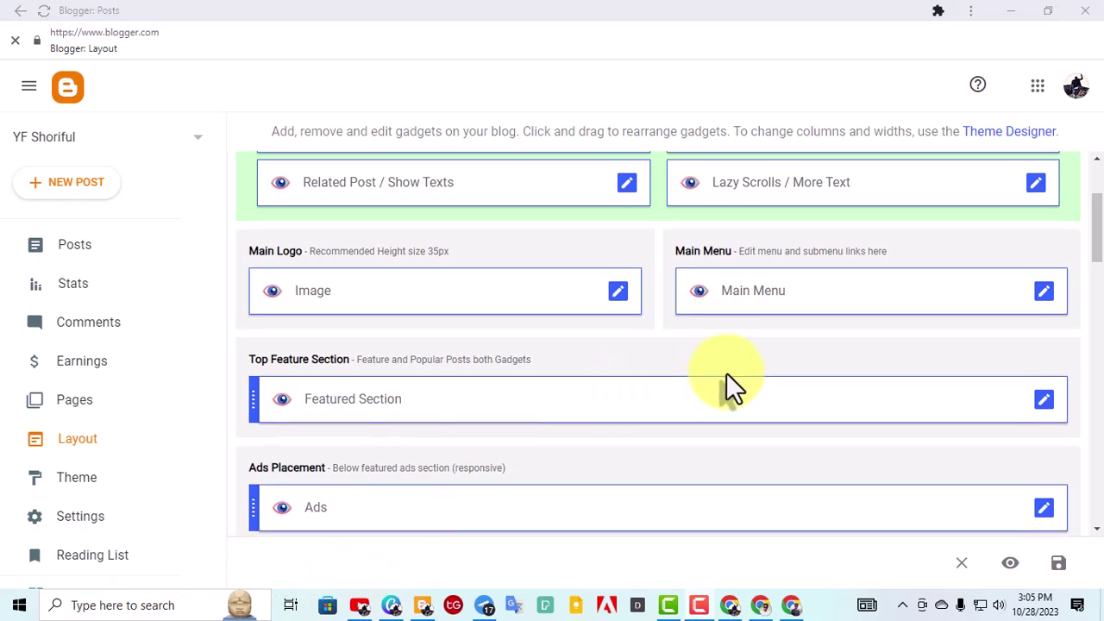
scroll(730, 388, down, 5)
scroll(814, 391, down, 2)
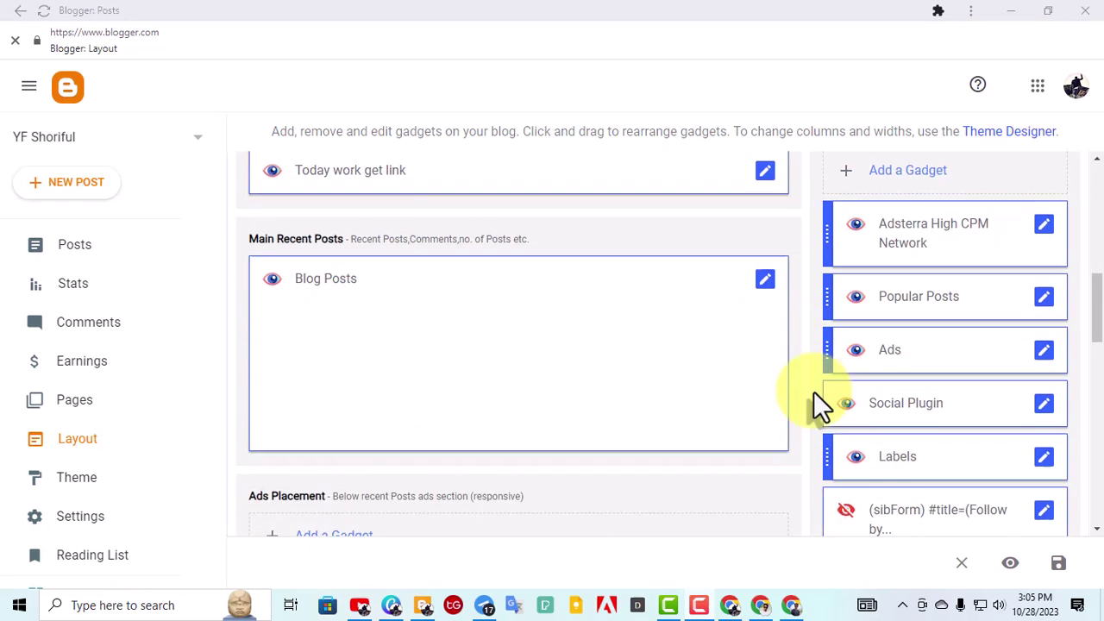
scroll(863, 384, down, 2)
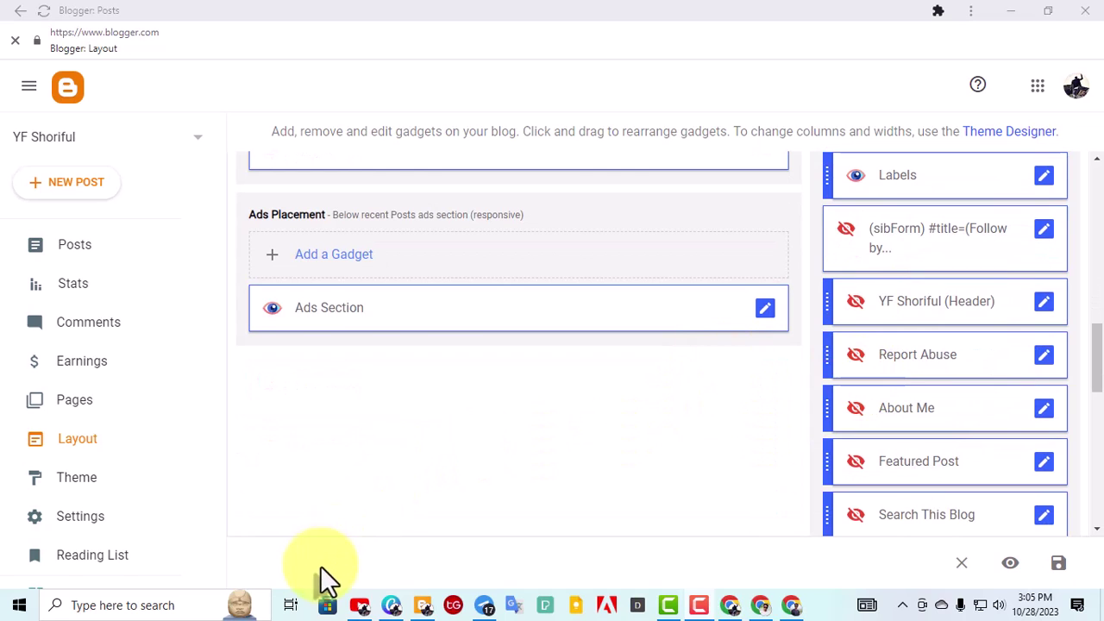
scroll(379, 535, up, 8)
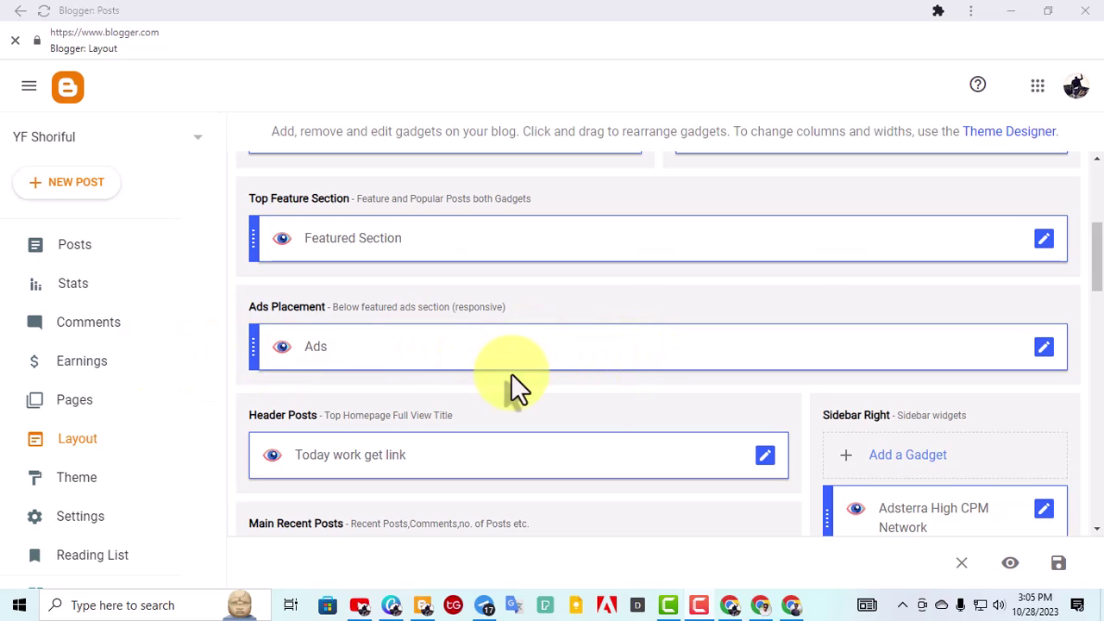
scroll(678, 336, down, 10)
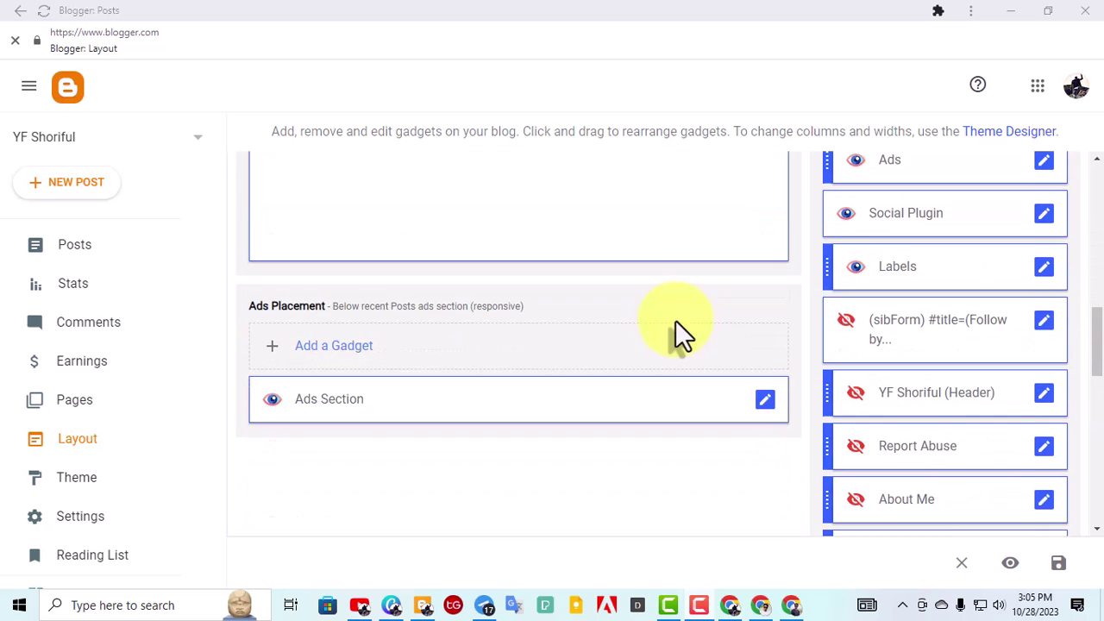
scroll(733, 340, up, 8)
scroll(704, 361, up, 2)
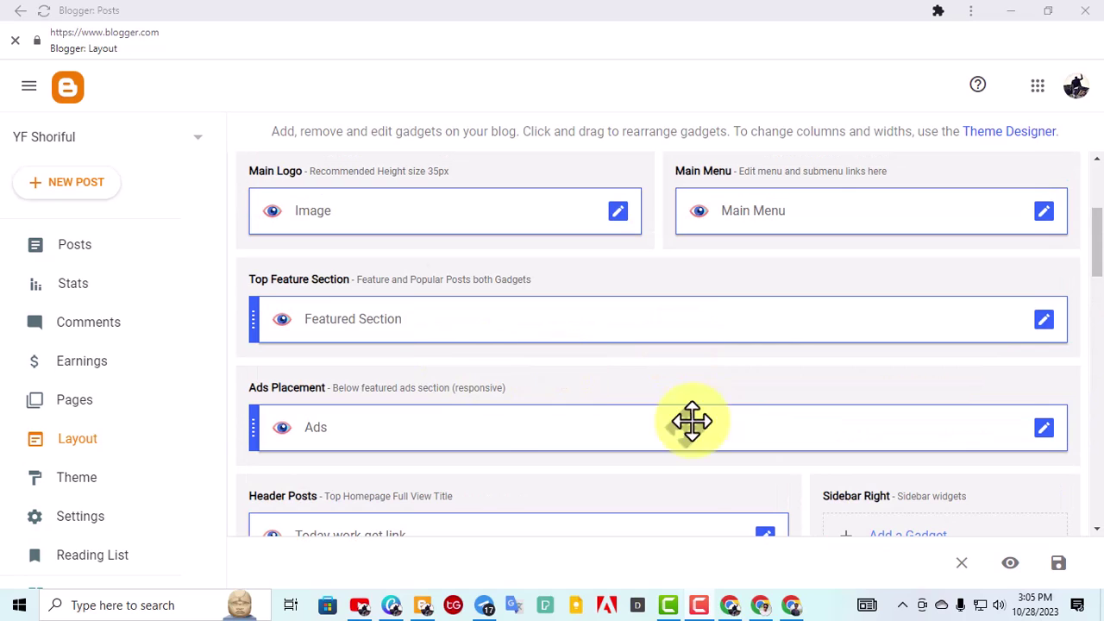
Step: Check the script in the Ads gadget below the featured section and close it without changes
click(1045, 428)
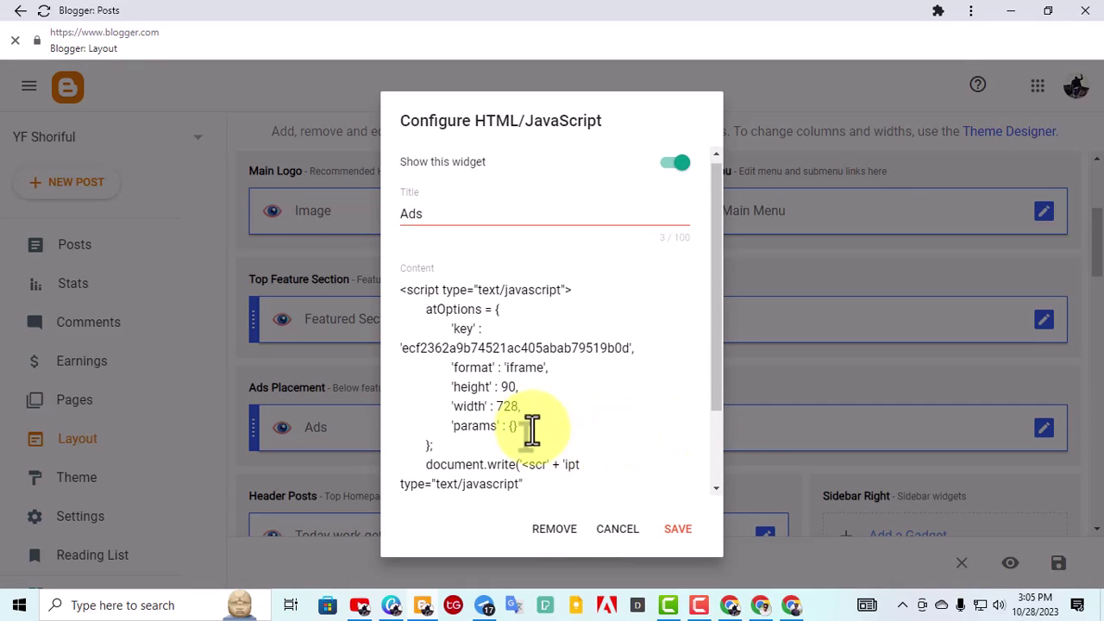
scroll(522, 405, down, 2)
click(617, 529)
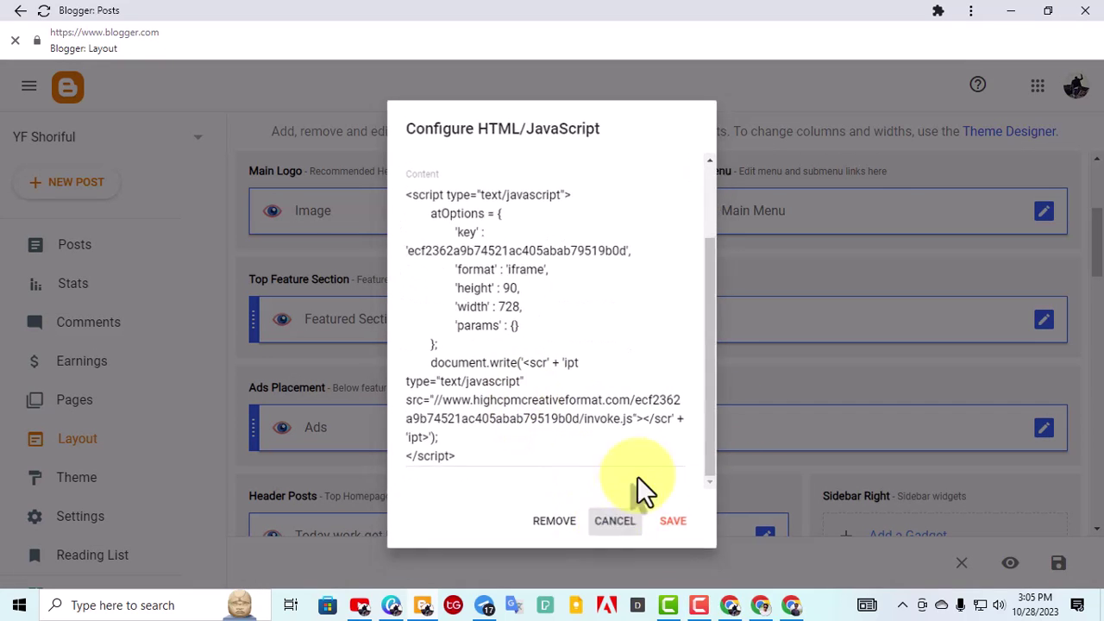
Step: Add an HTML/JavaScript gadget titled "ads" containing the copied Social Bar script to the Ads Placement section below recent posts, and save it
scroll(640, 365, down, 3)
scroll(434, 345, down, 7)
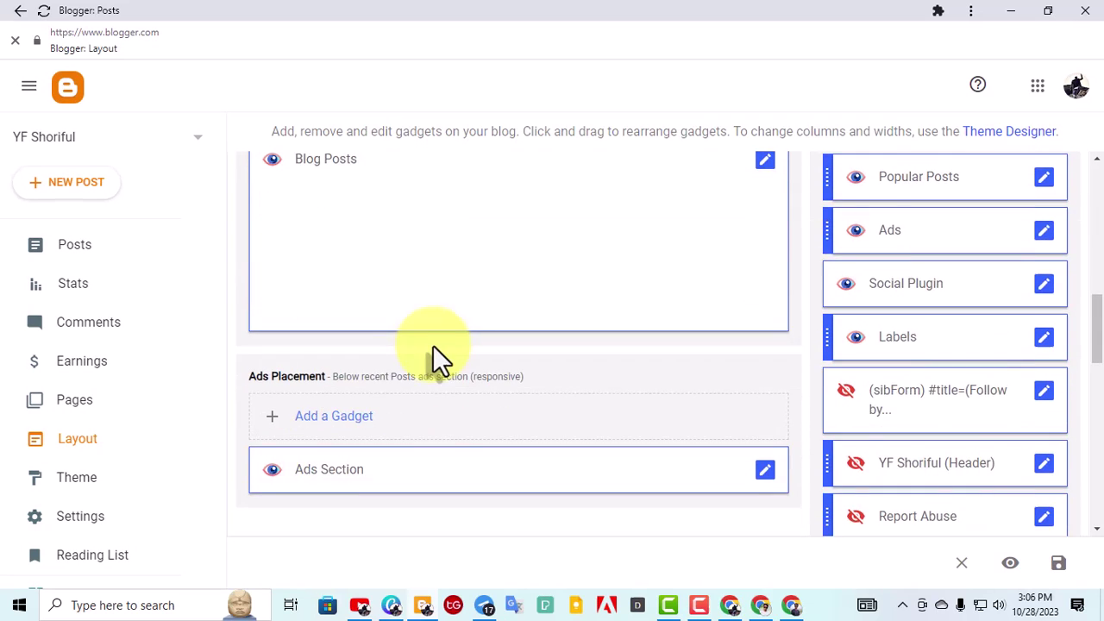
scroll(434, 365, up, 3)
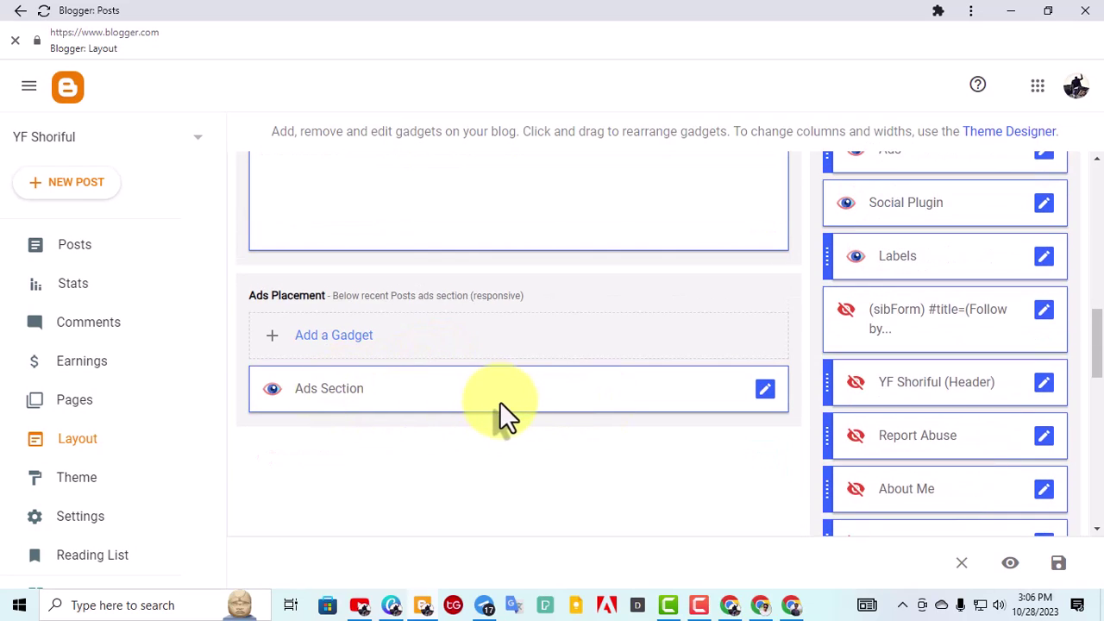
click(315, 338)
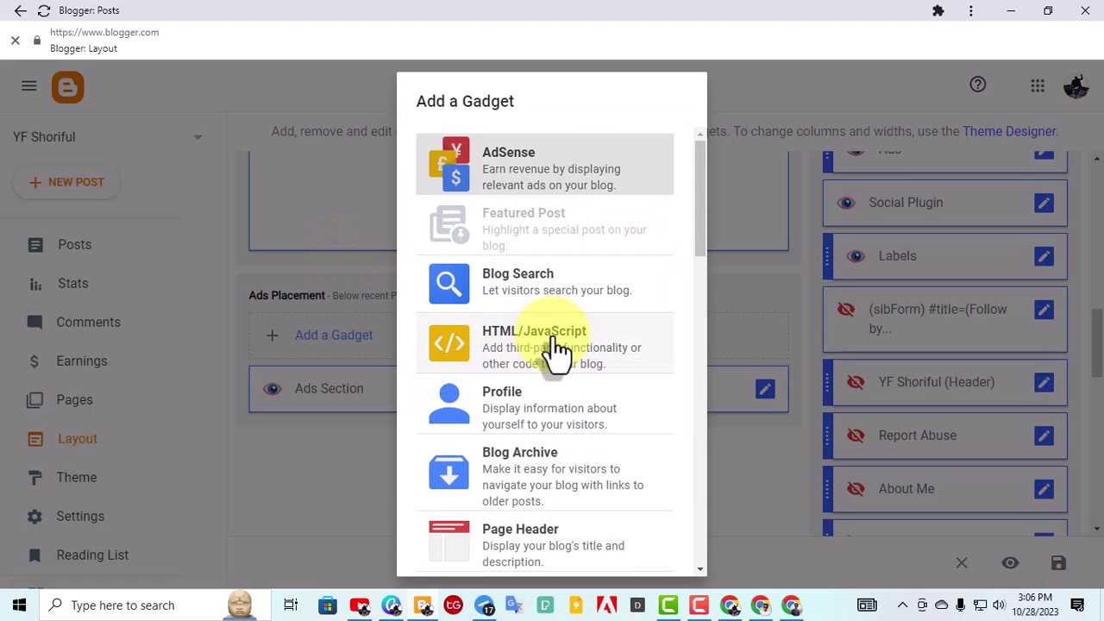
click(500, 343)
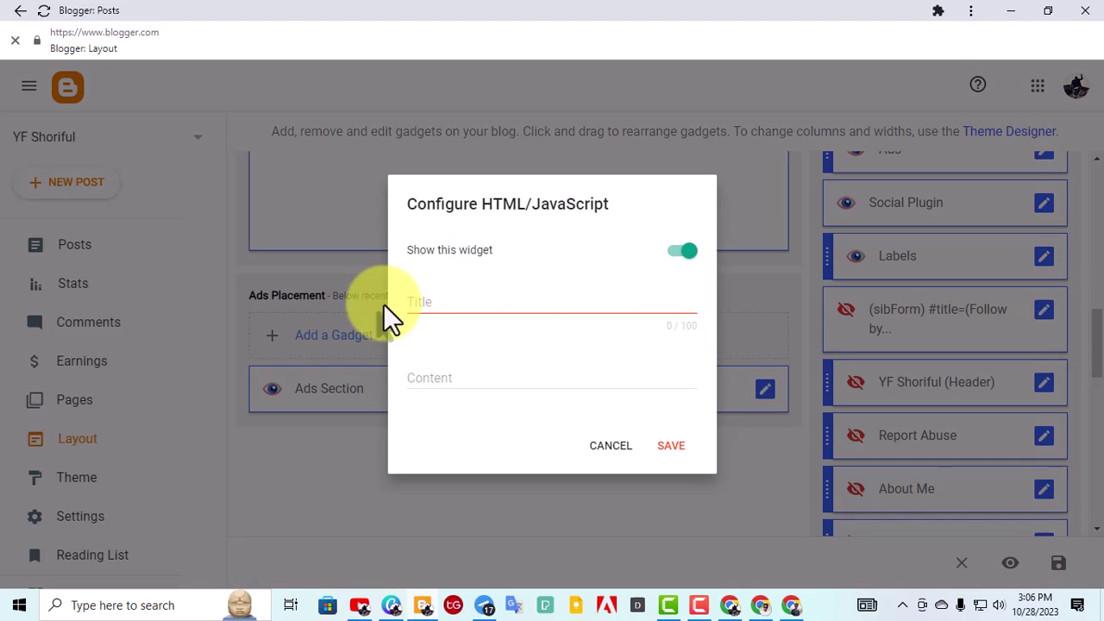
text(ads)
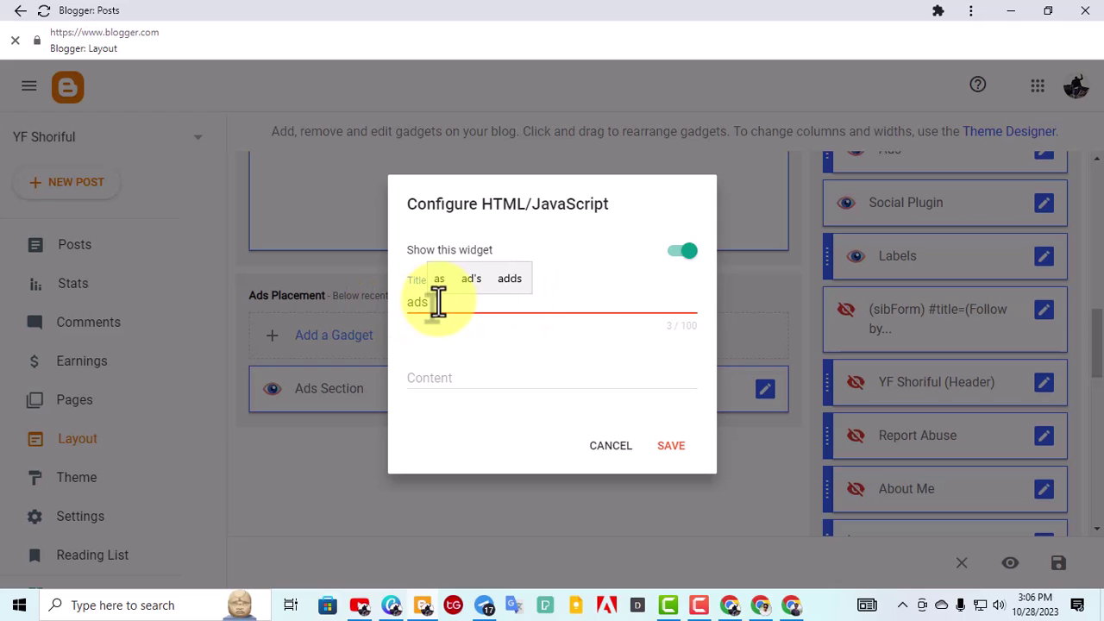
click(460, 378)
right_click(480, 377)
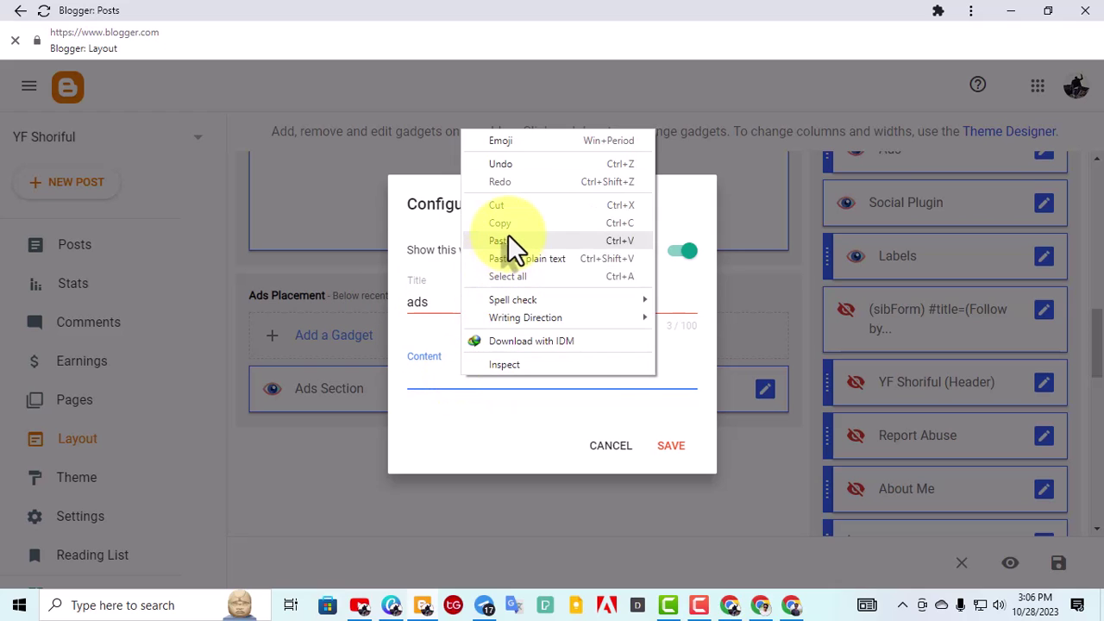
click(508, 236)
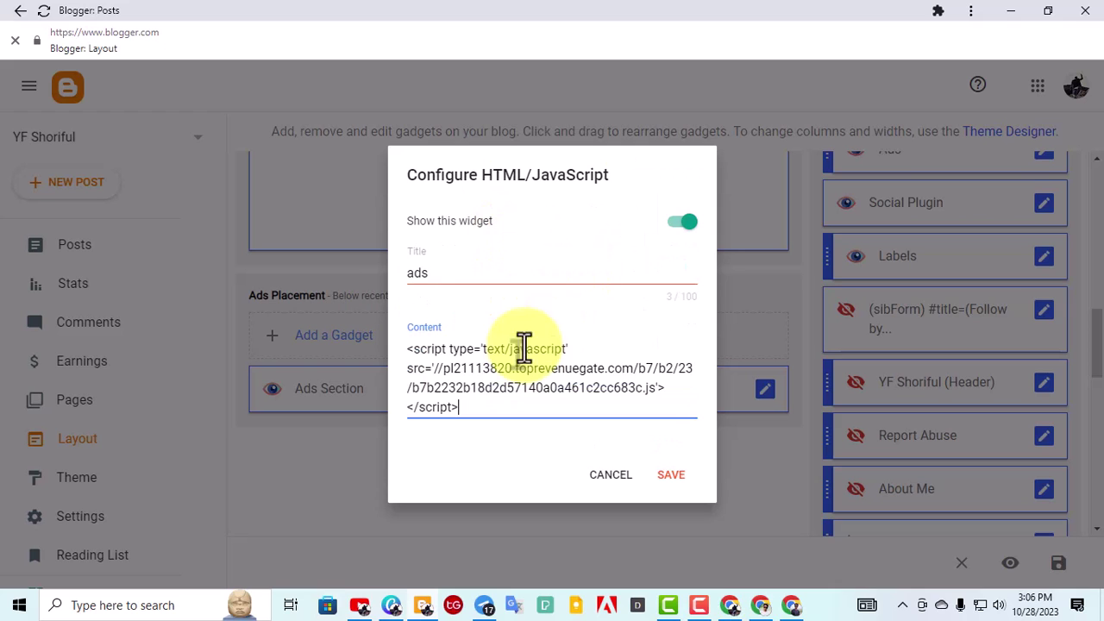
click(661, 473)
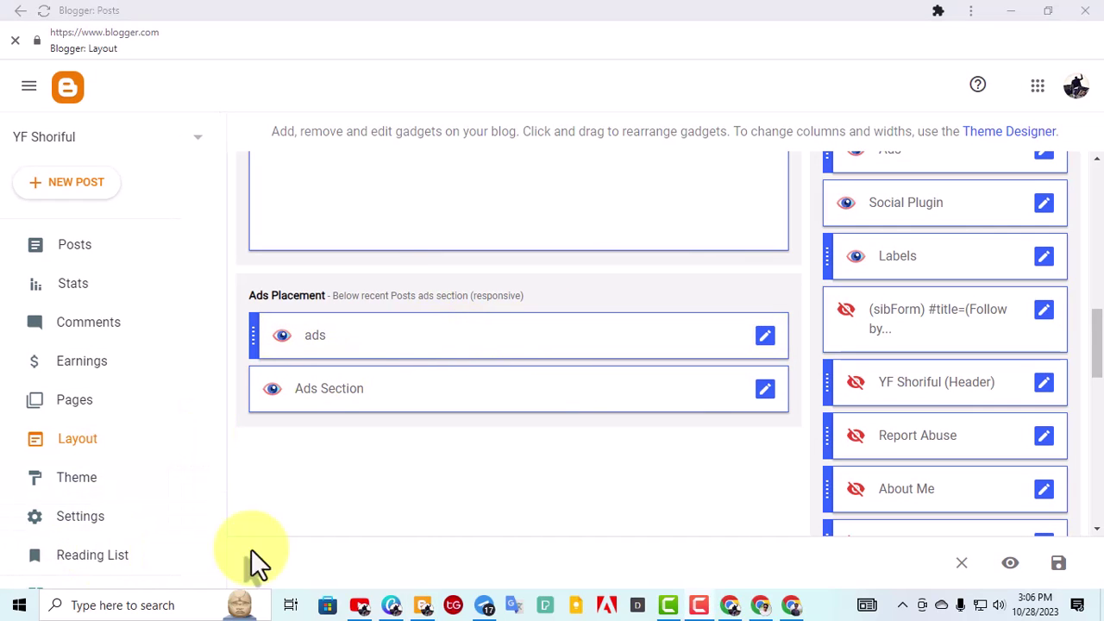
Step: Open the live blog and look through its homepage for the ads
scroll(52, 527, down, 2)
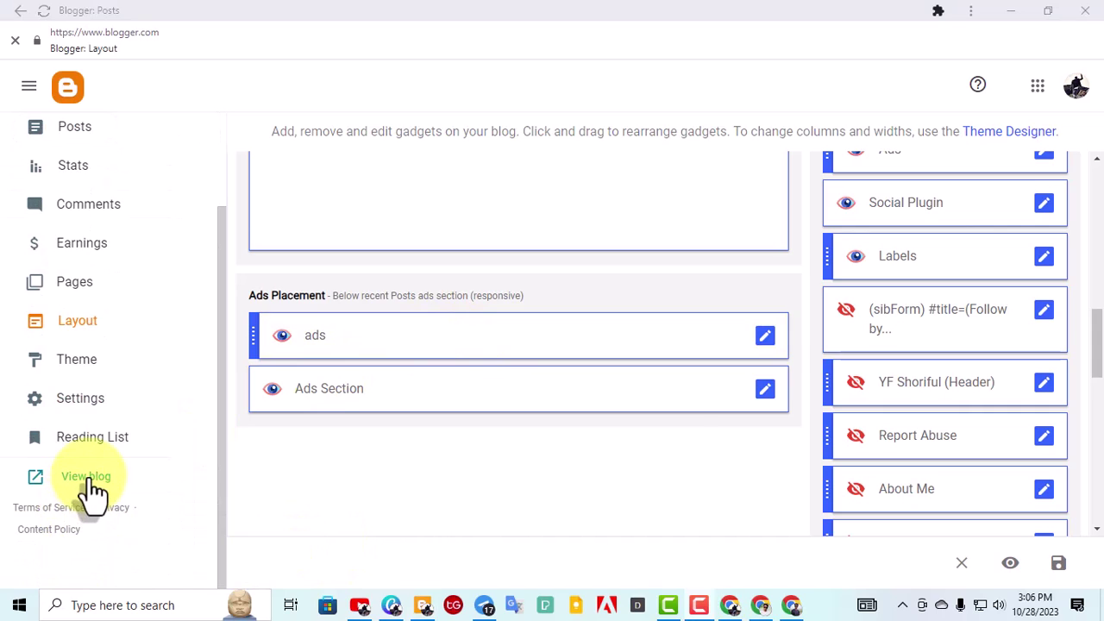
click(90, 480)
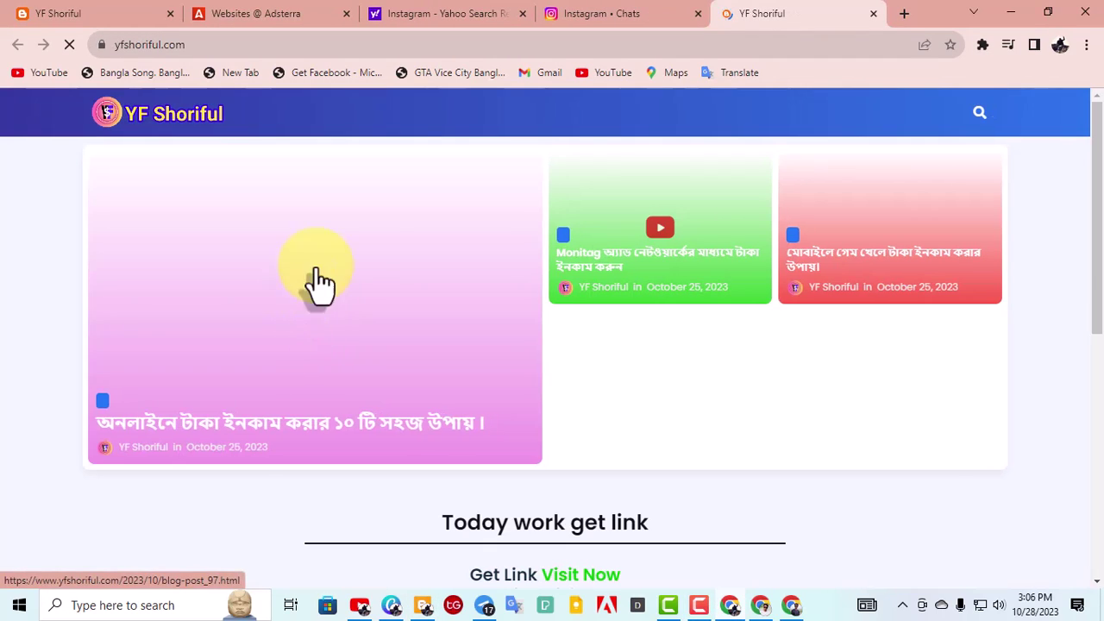
scroll(531, 319, down, 8)
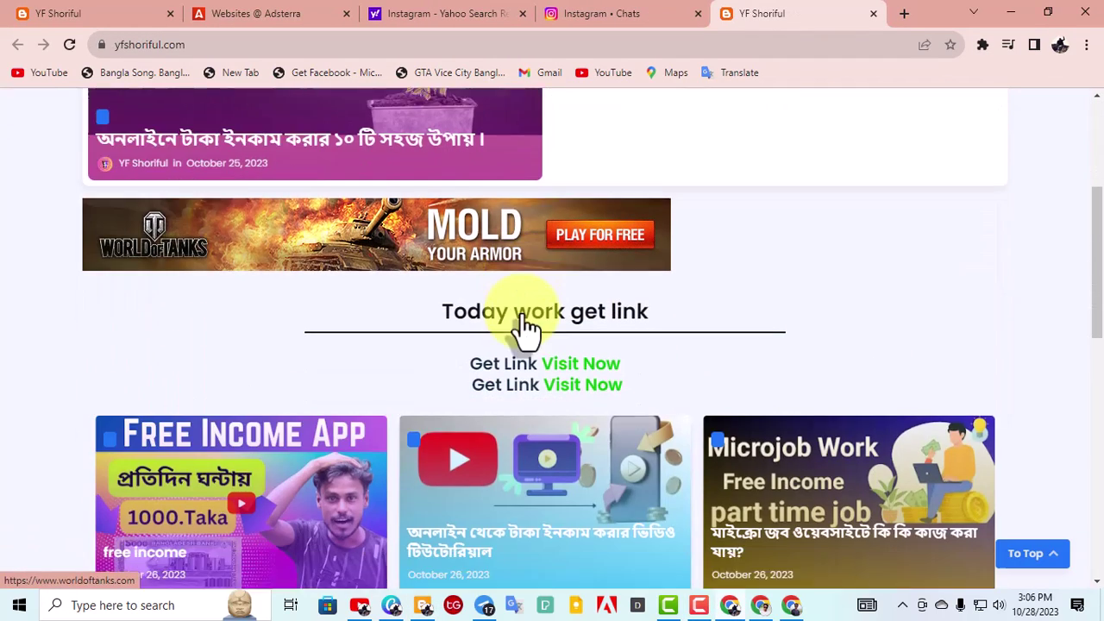
scroll(526, 311, down, 5)
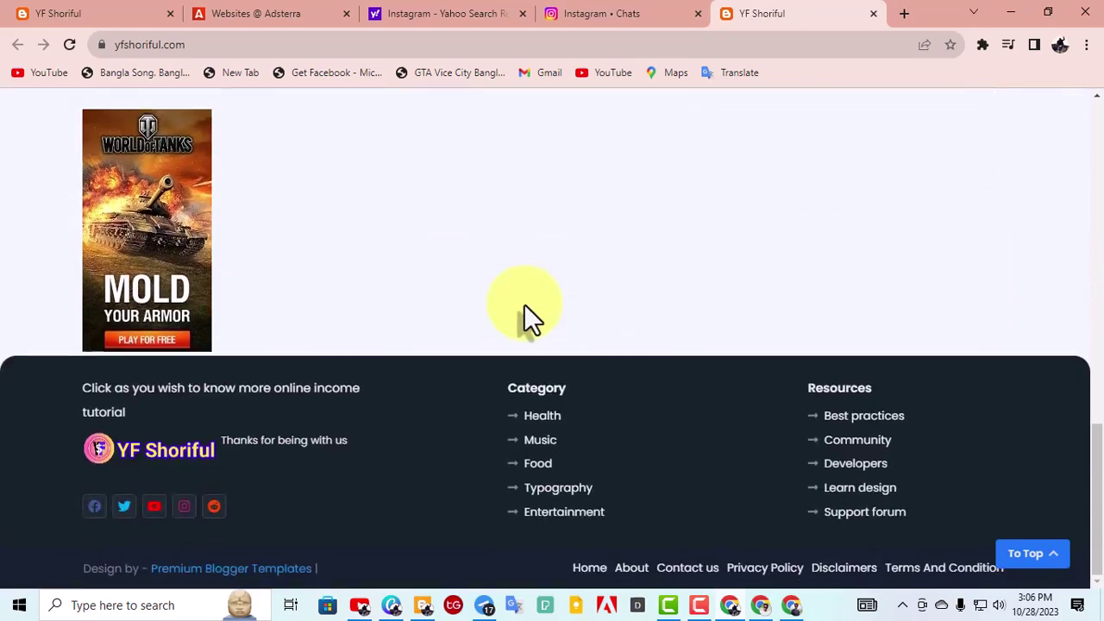
scroll(524, 315, up, 5)
scroll(526, 336, up, 6)
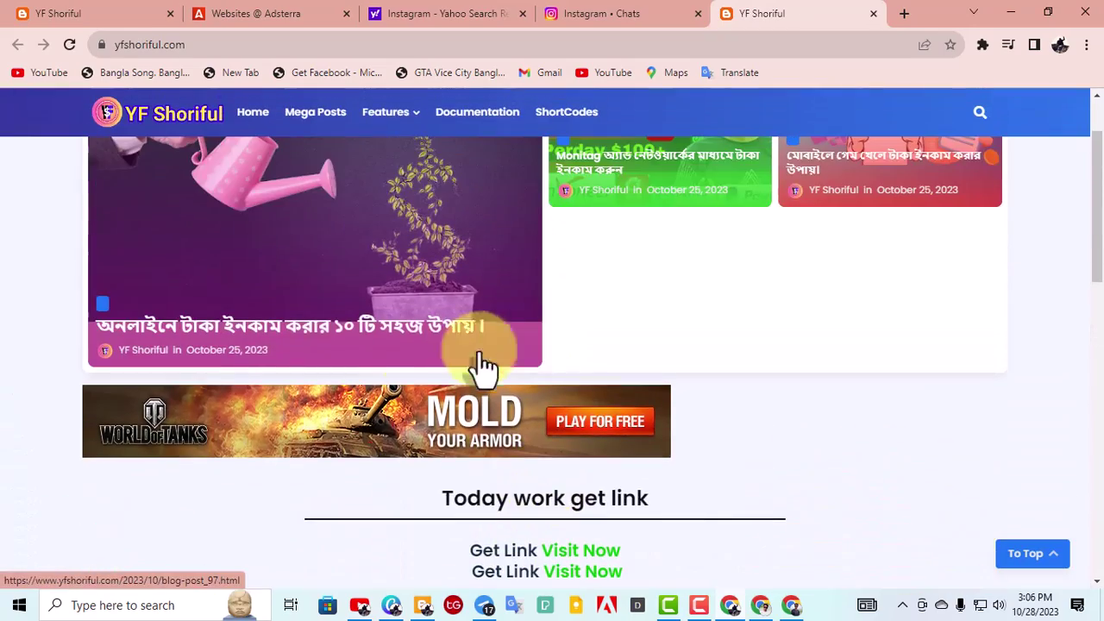
scroll(500, 363, down, 3)
scroll(492, 349, up, 5)
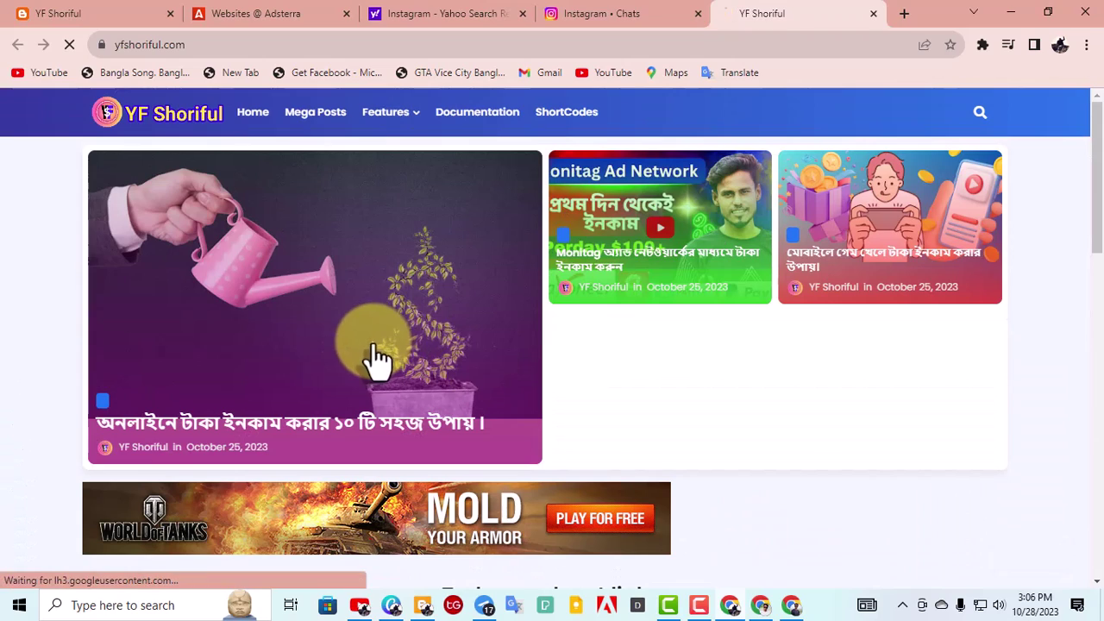
Step: Open the large featured post from October 25, 2023 and examine its article, sidebar and comment area for ads
click(202, 365)
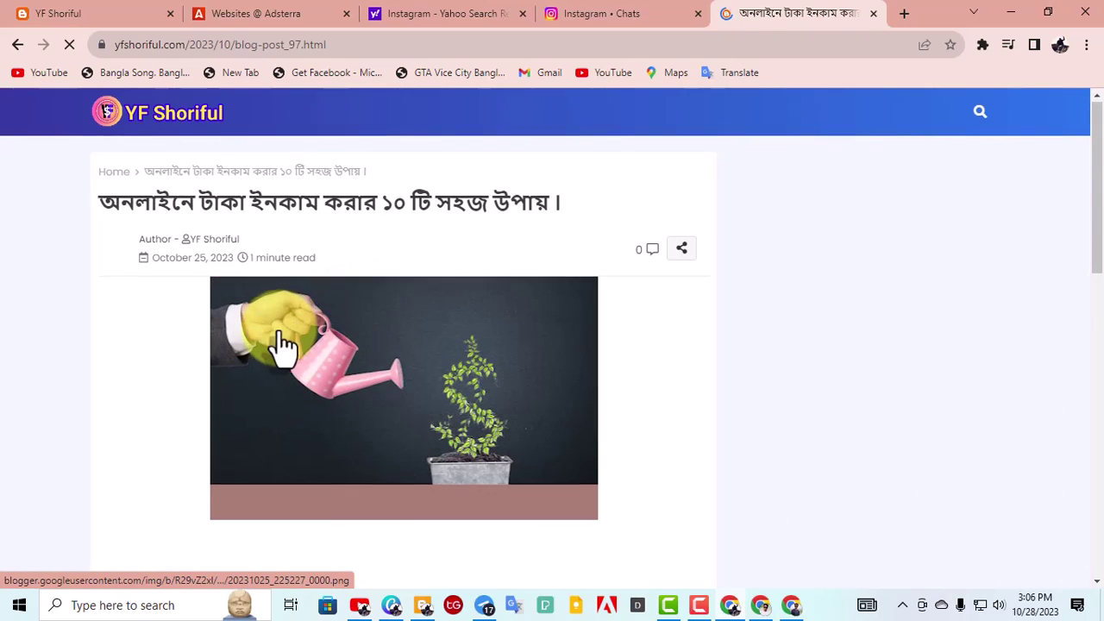
scroll(346, 324, down, 3)
scroll(362, 324, down, 10)
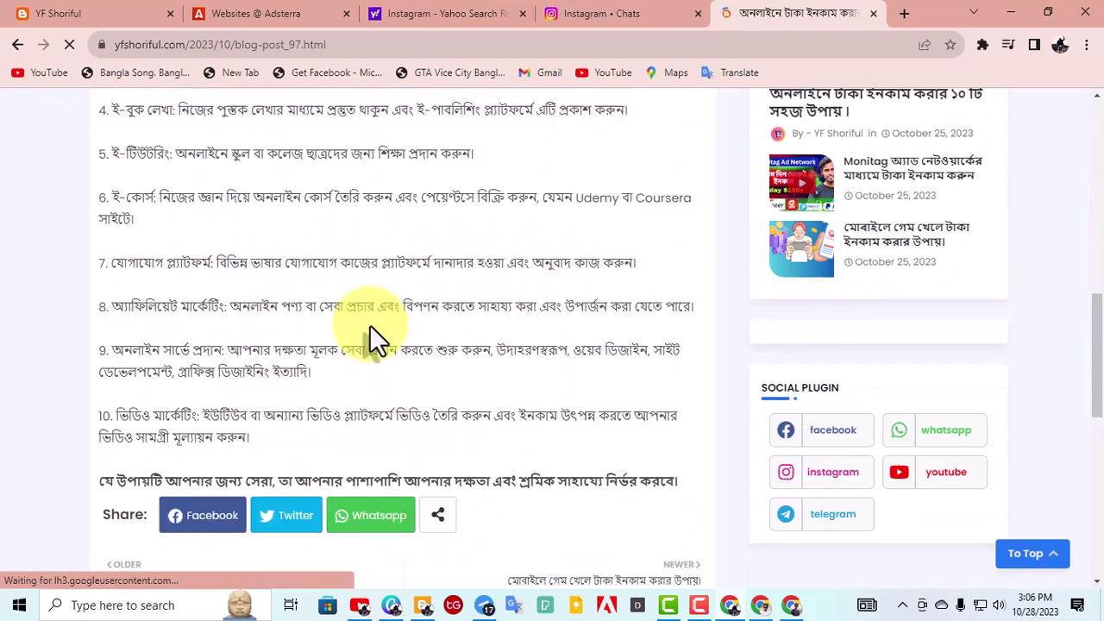
scroll(947, 389, down, 5)
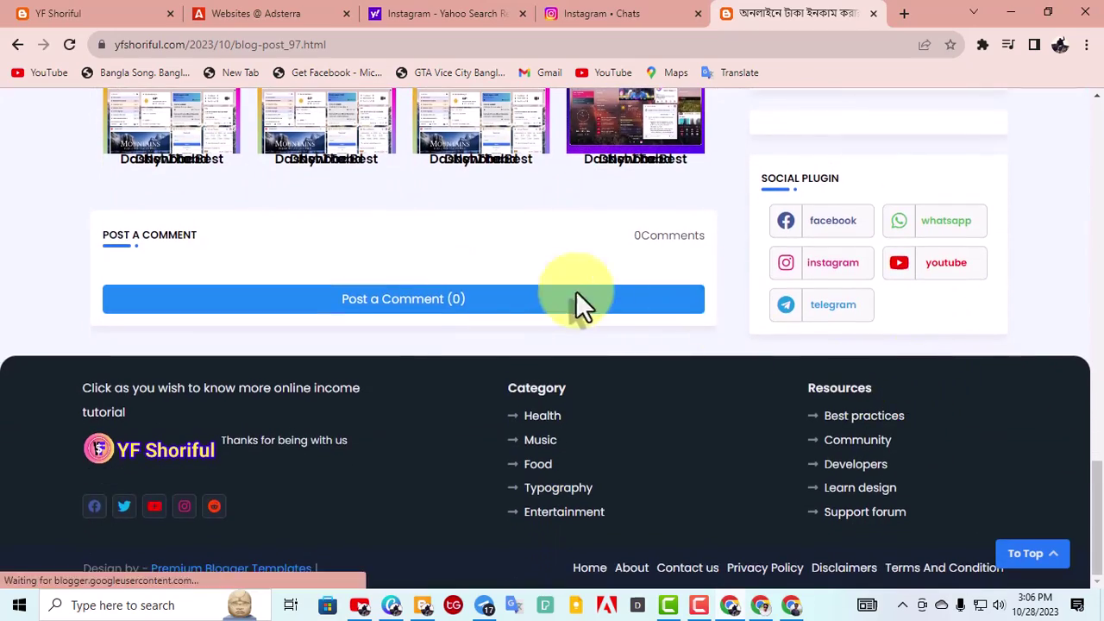
scroll(390, 317, up, 2)
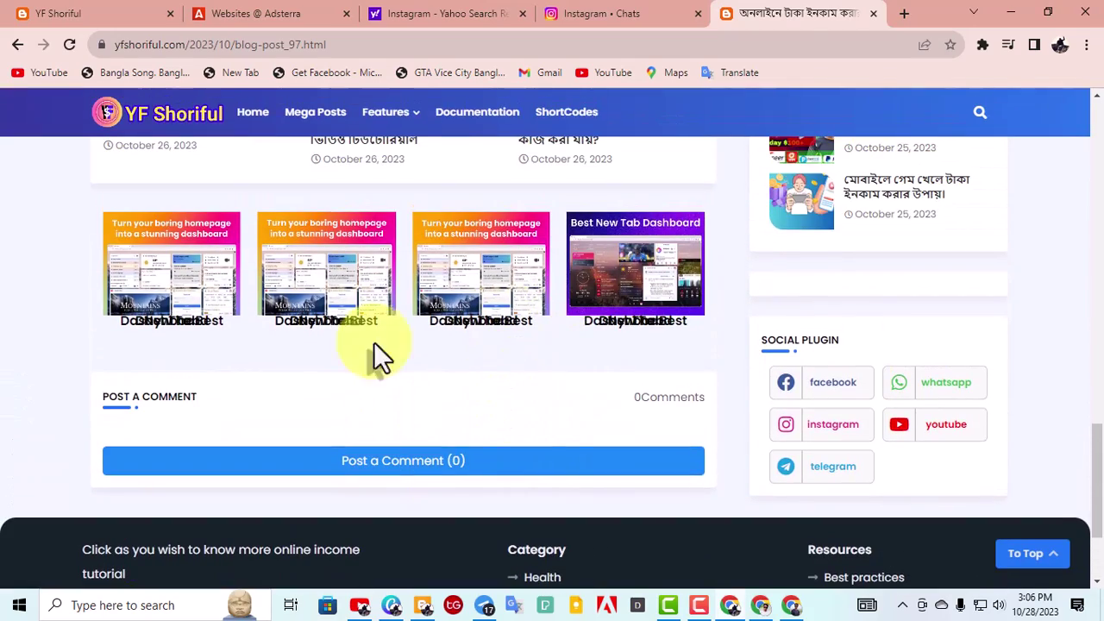
scroll(449, 399, up, 2)
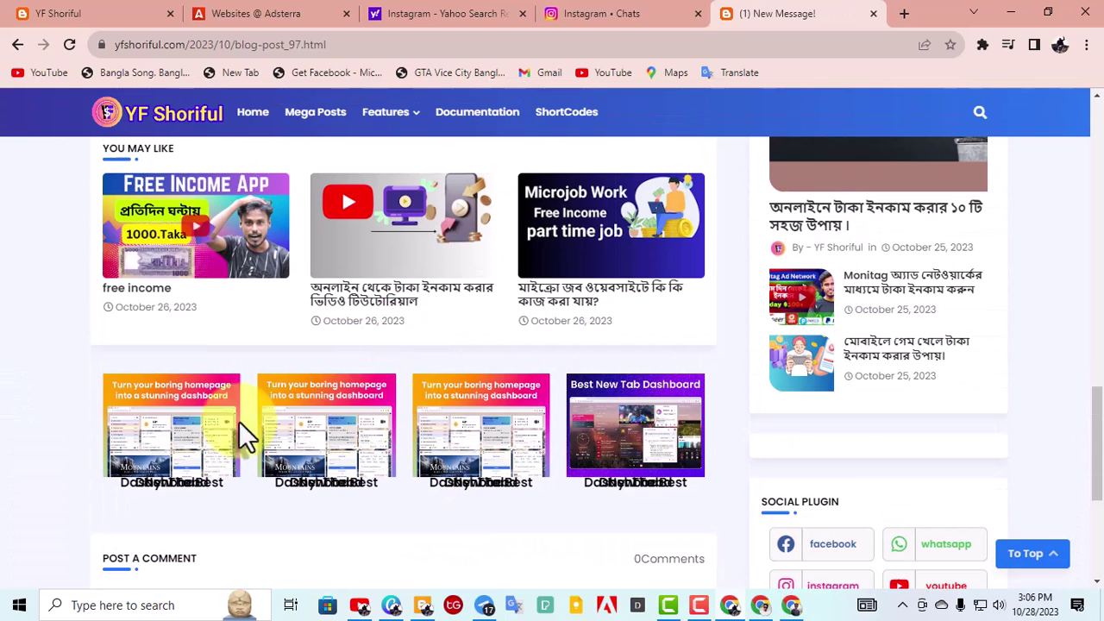
scroll(389, 396, up, 2)
scroll(488, 324, up, 3)
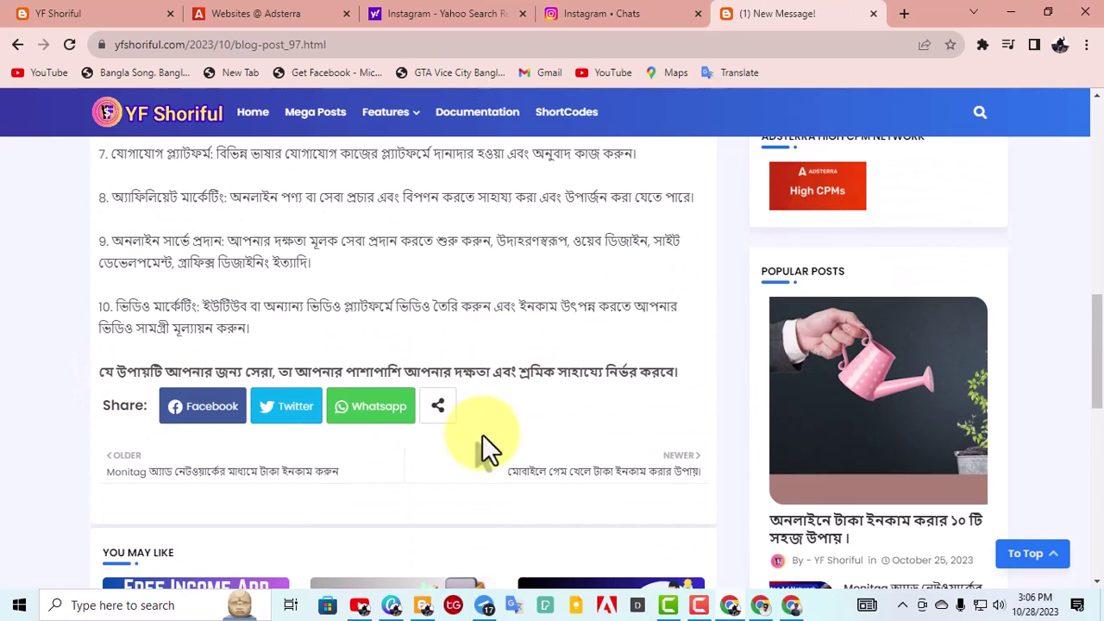
scroll(328, 414, up, 2)
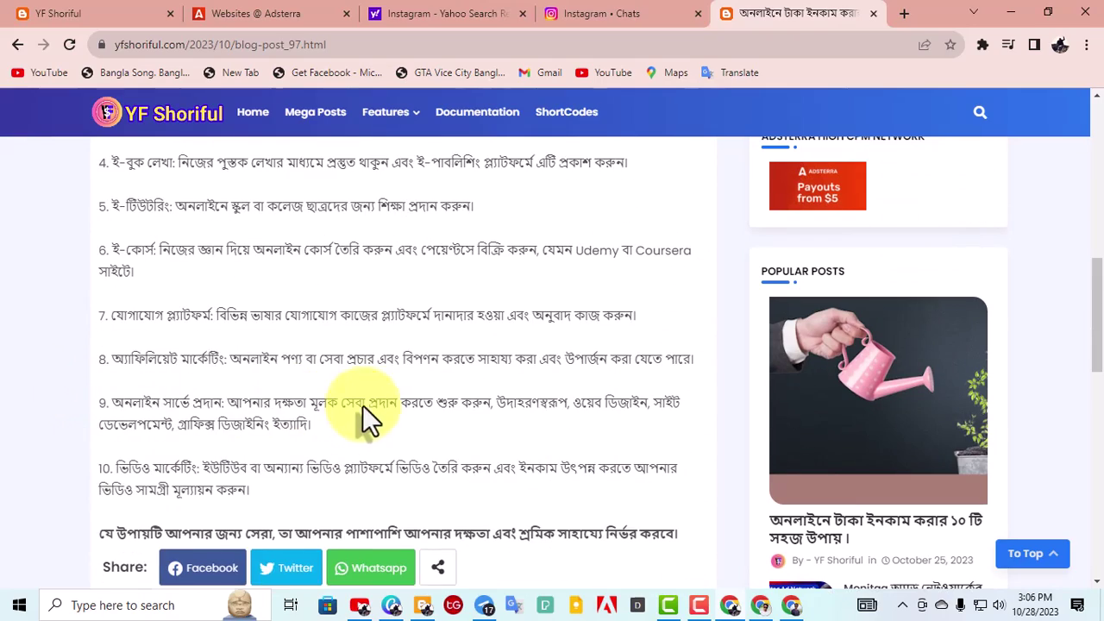
scroll(225, 457, down, 3)
scroll(250, 414, up, 4)
scroll(290, 370, up, 7)
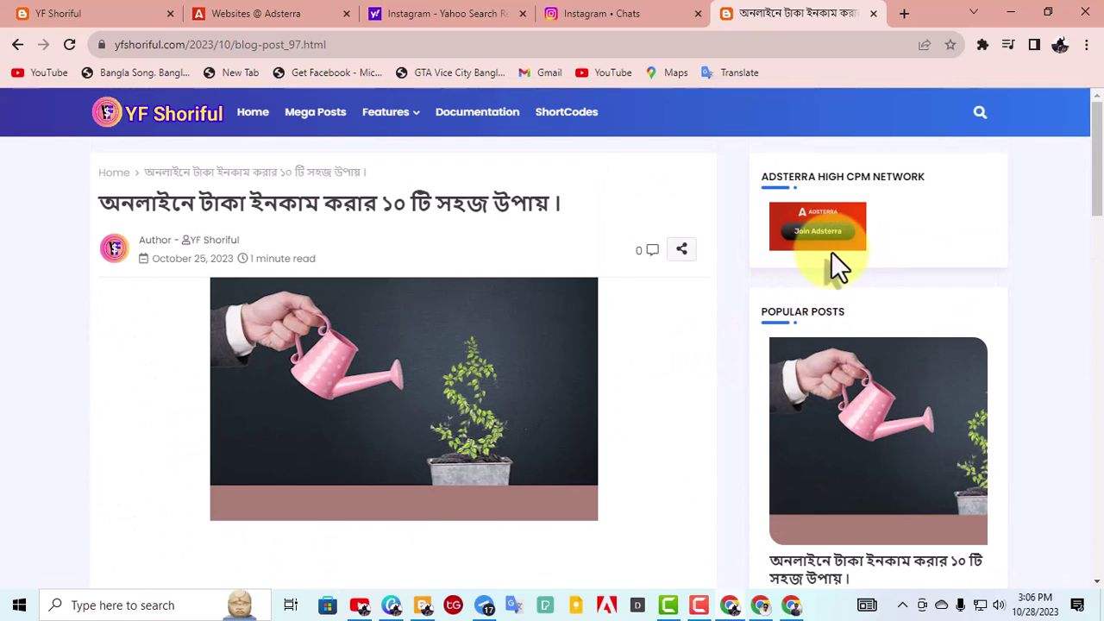
scroll(856, 311, down, 6)
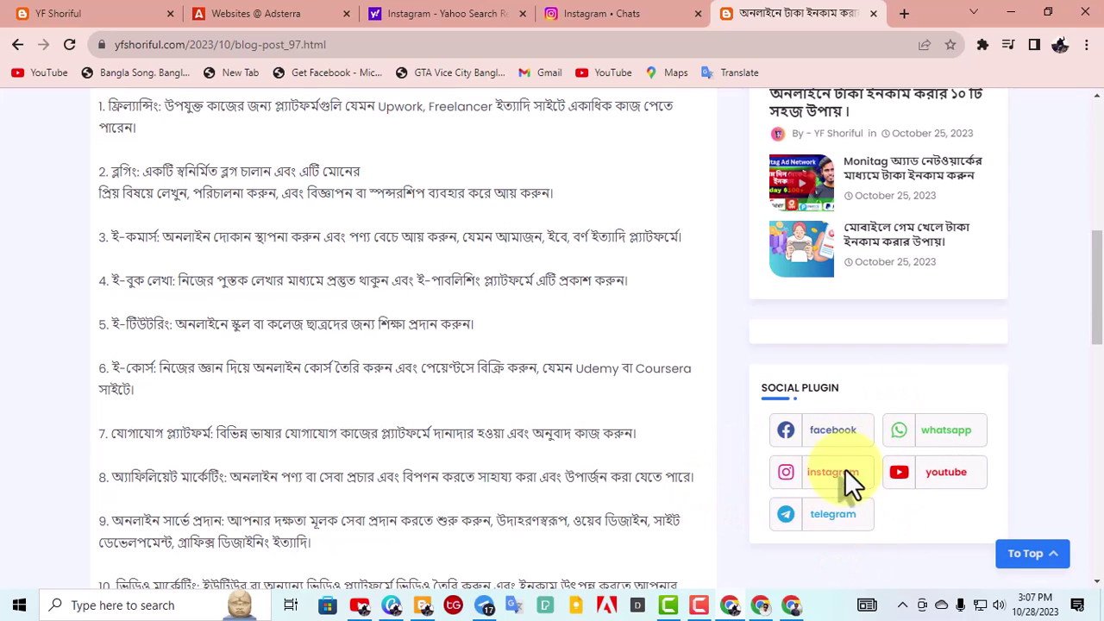
scroll(850, 436, down, 10)
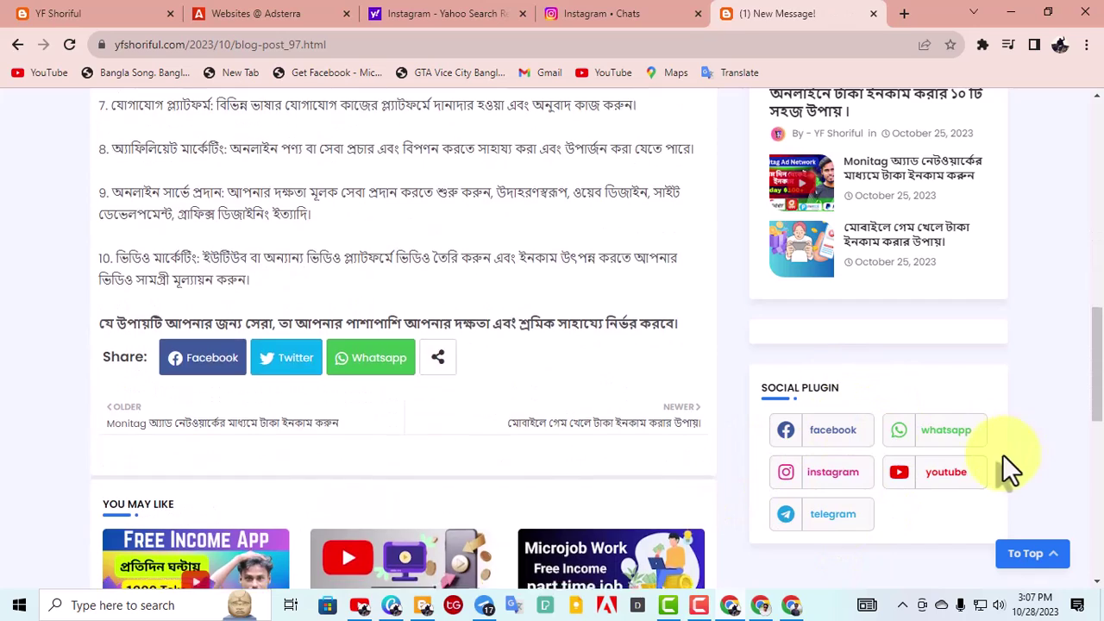
scroll(934, 376, up, 10)
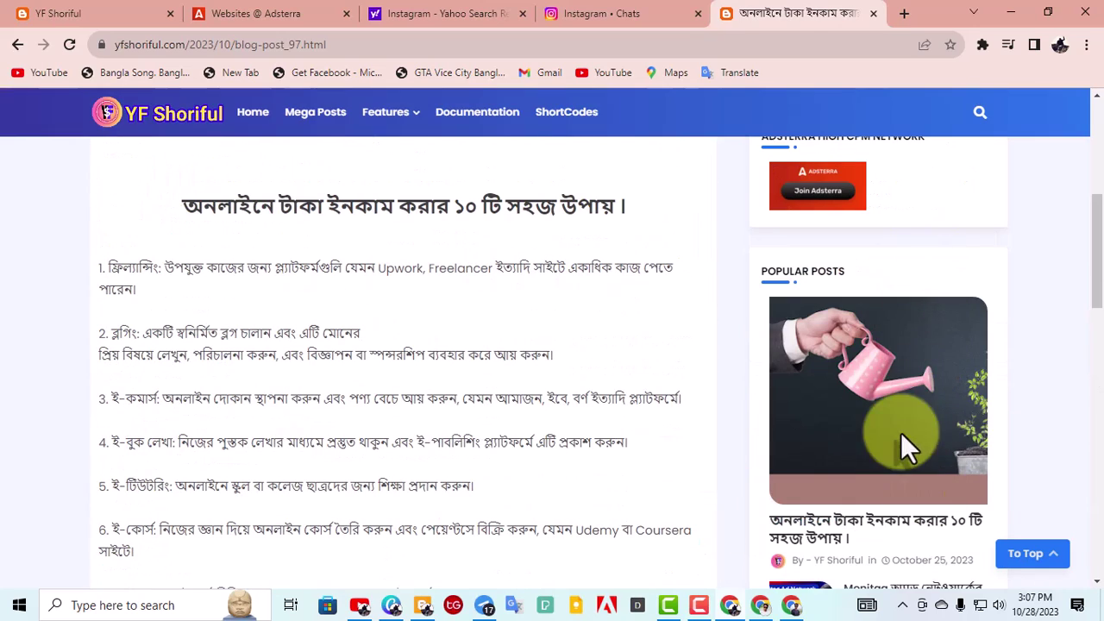
Step: Return to the Blogger layout and remove the "ads" gadget from the Ads Placement section below recent posts
key(alt+Tab)
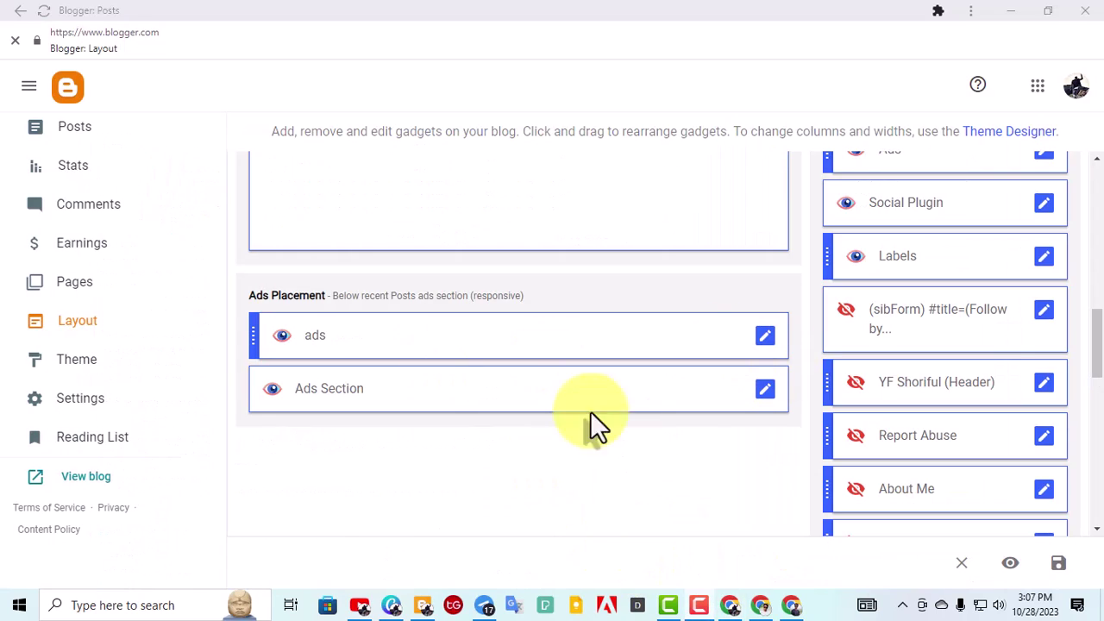
click(765, 339)
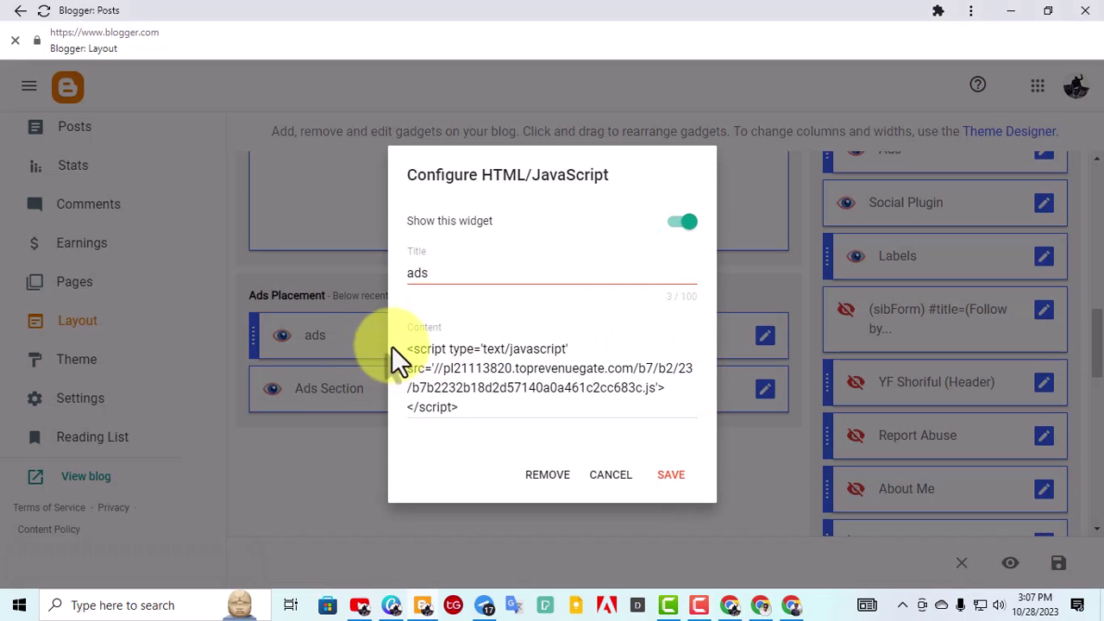
click(545, 476)
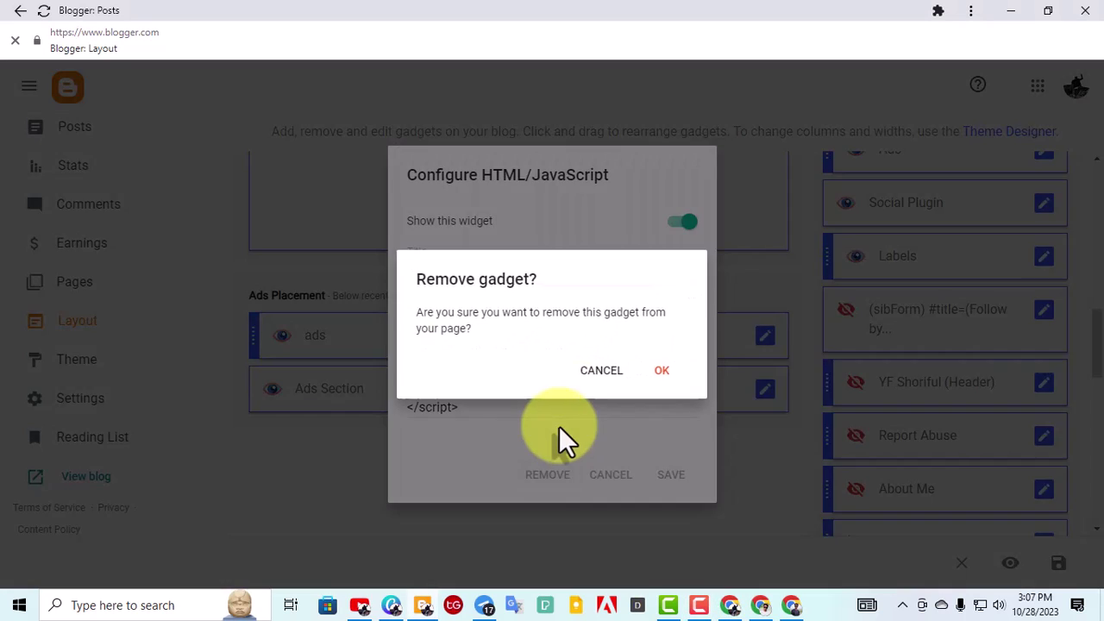
click(662, 371)
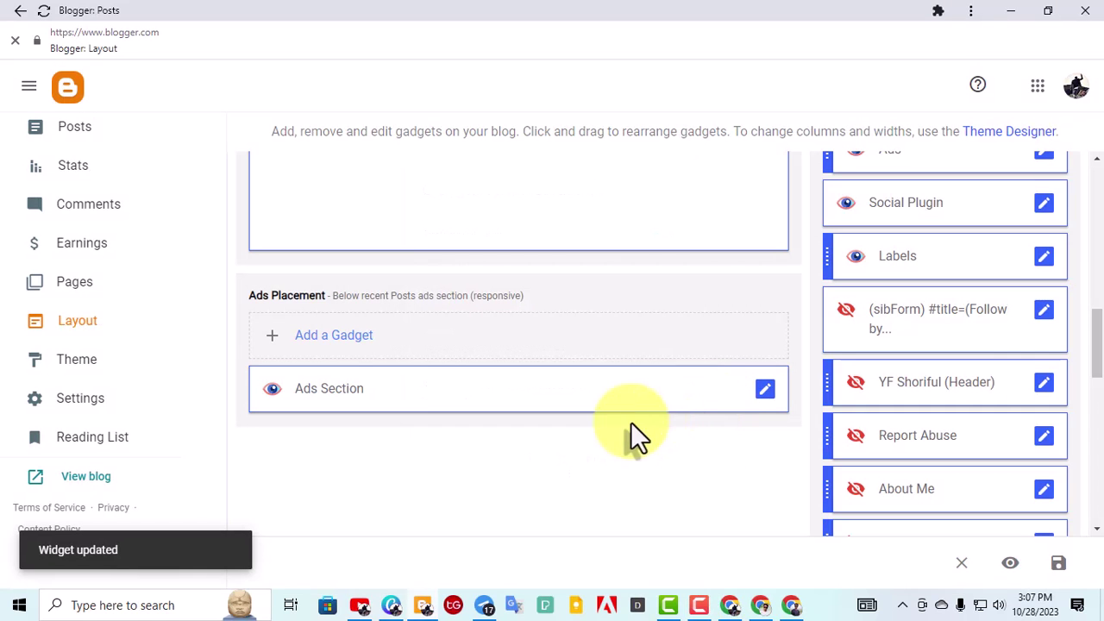
Step: Add an HTML/JavaScript gadget titled "ads check" containing the copied Social Bar script to the Sidebar Right section, and save it
scroll(966, 457, up, 8)
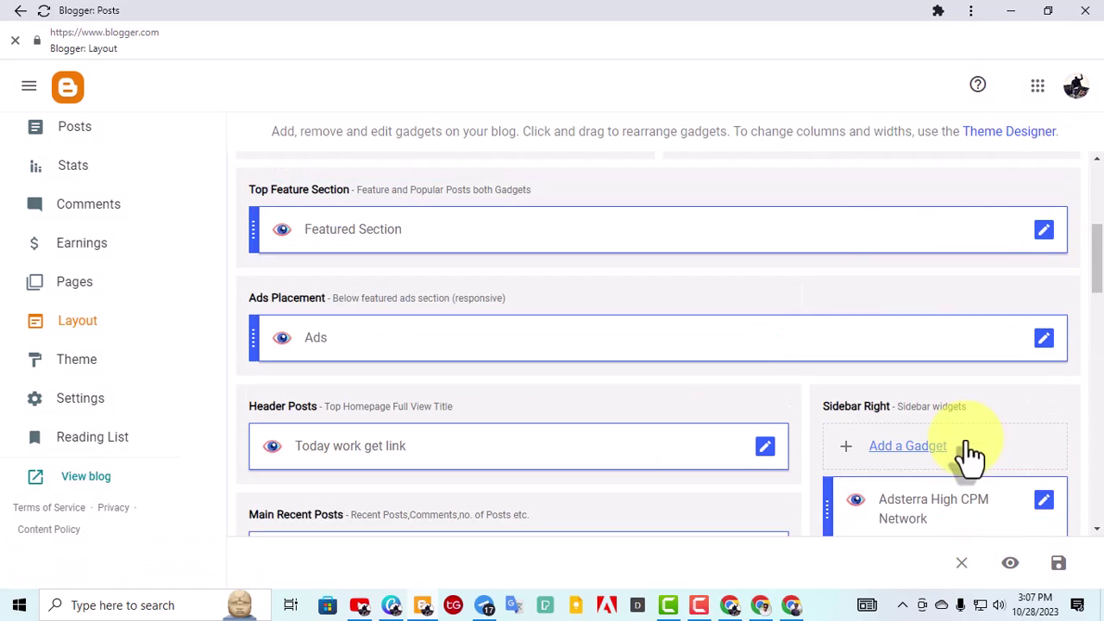
scroll(961, 448, down, 3)
click(897, 380)
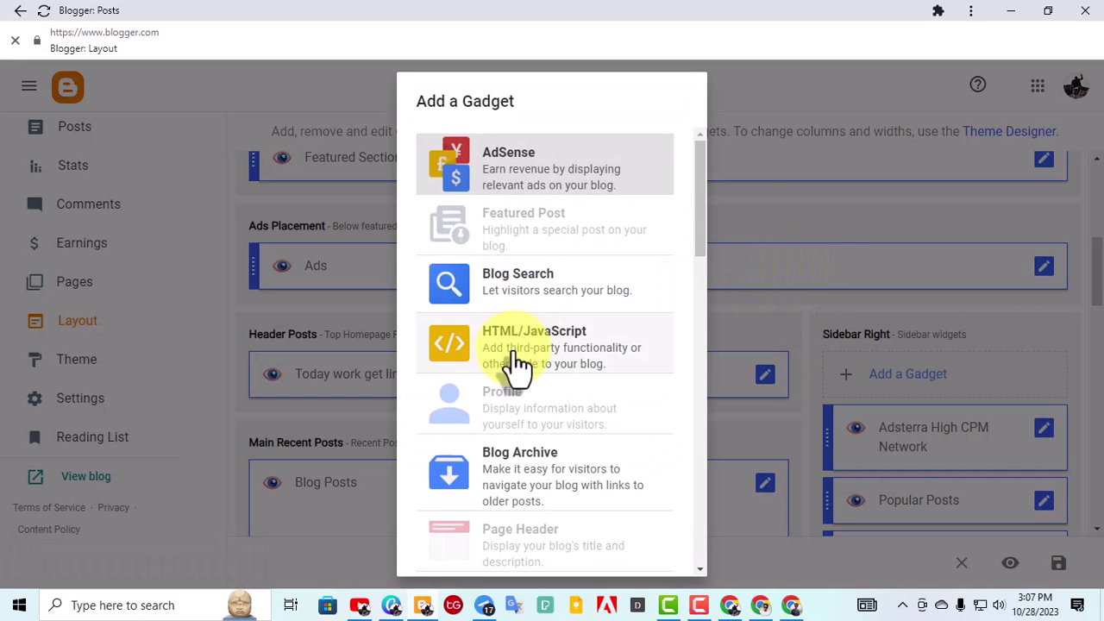
click(516, 363)
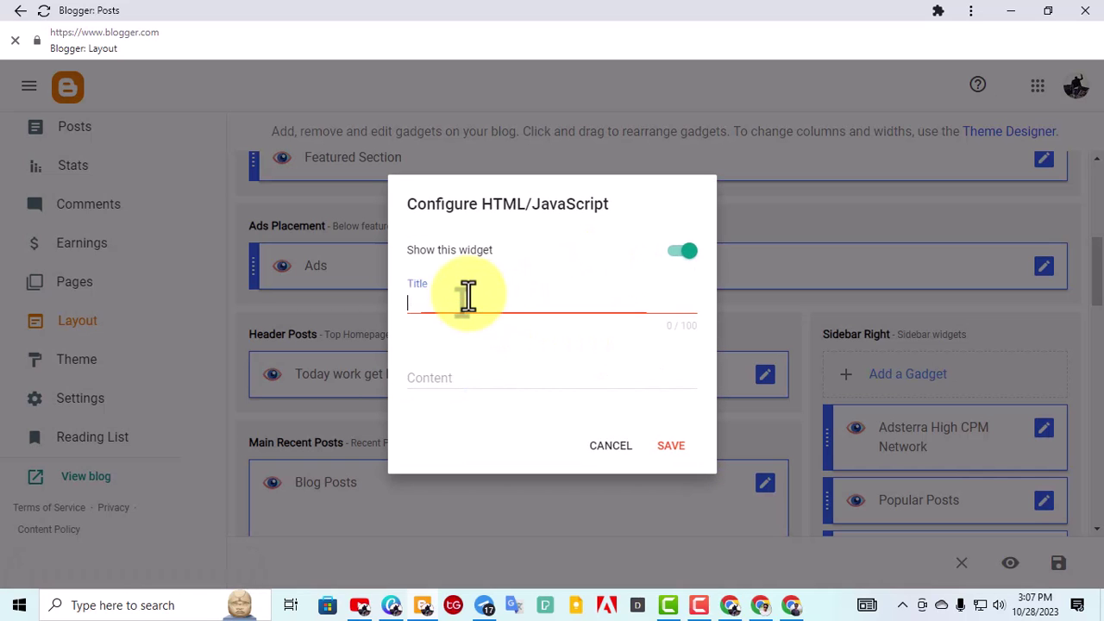
text(ads)
right_click(466, 380)
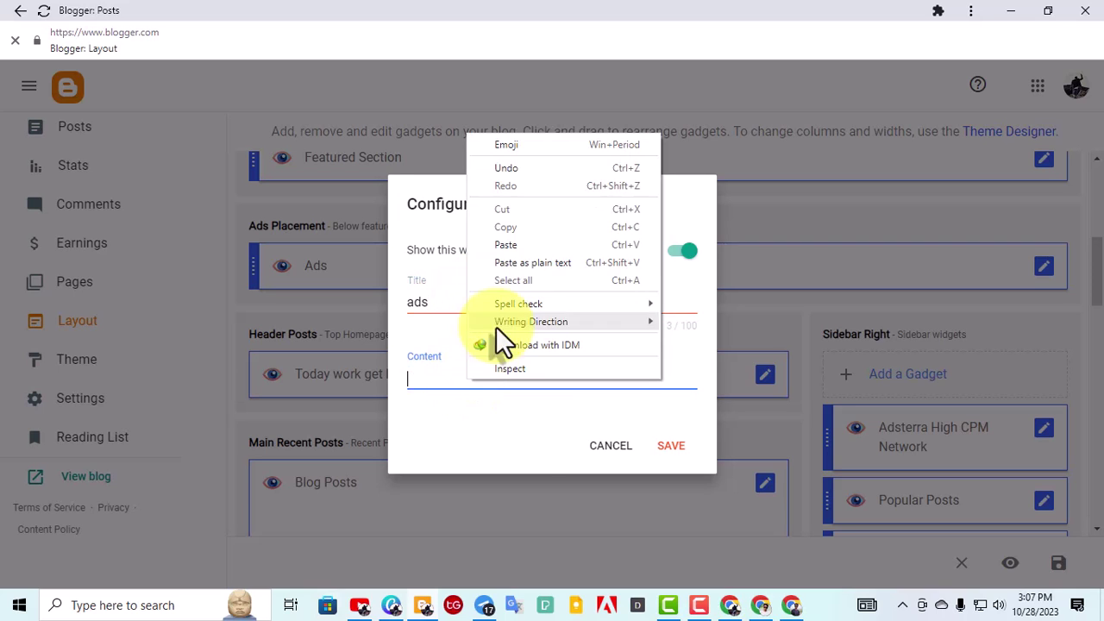
click(529, 245)
click(469, 271)
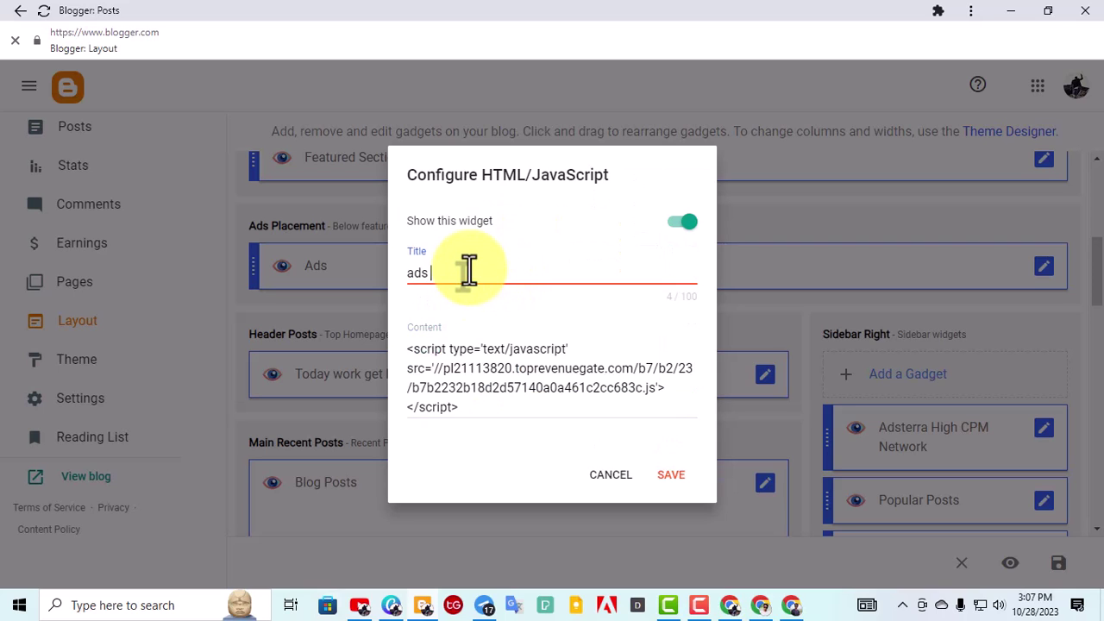
text(chek)
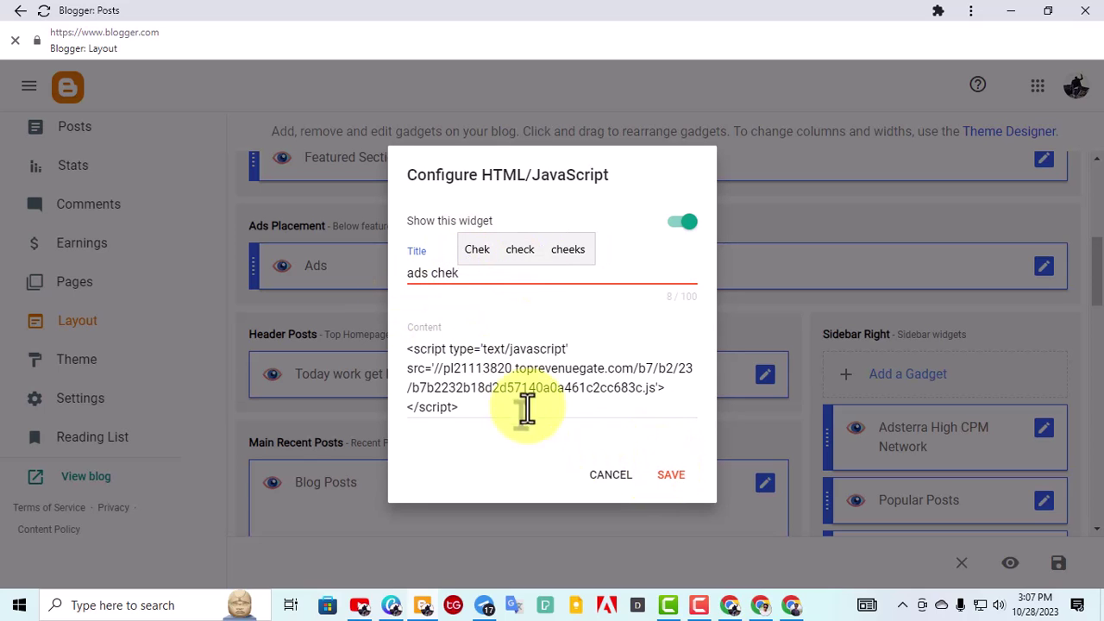
click(520, 249)
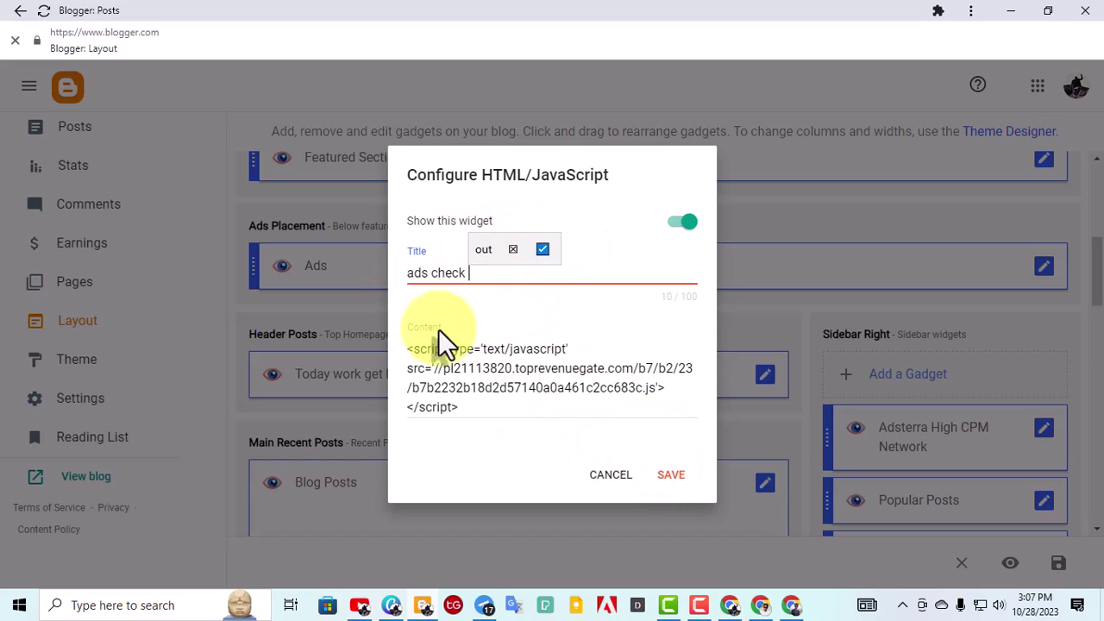
click(687, 477)
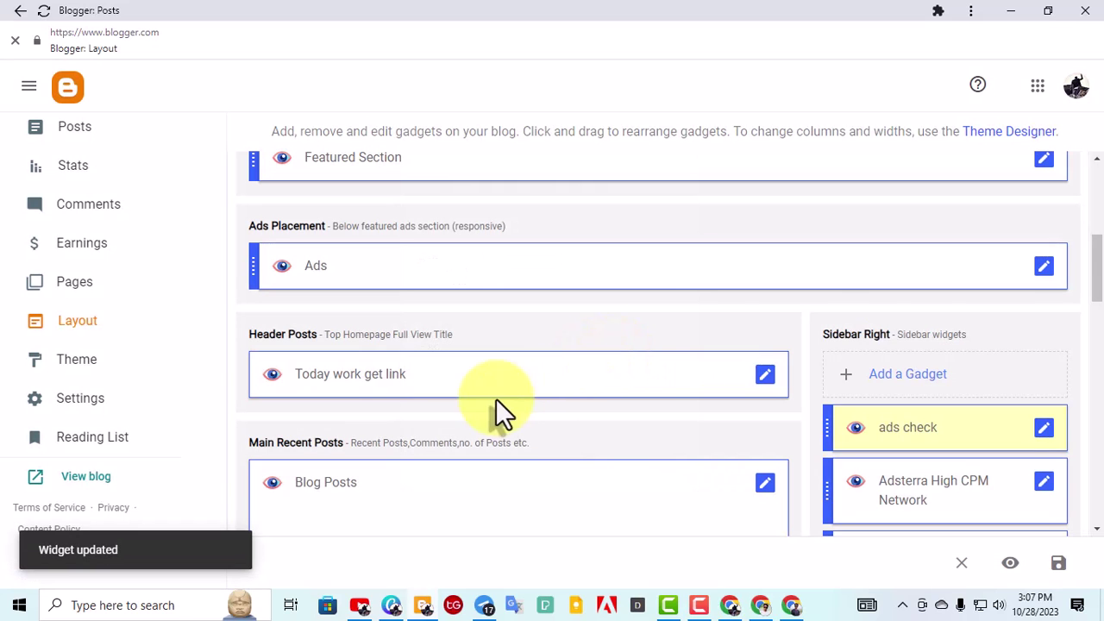
scroll(958, 449, down, 3)
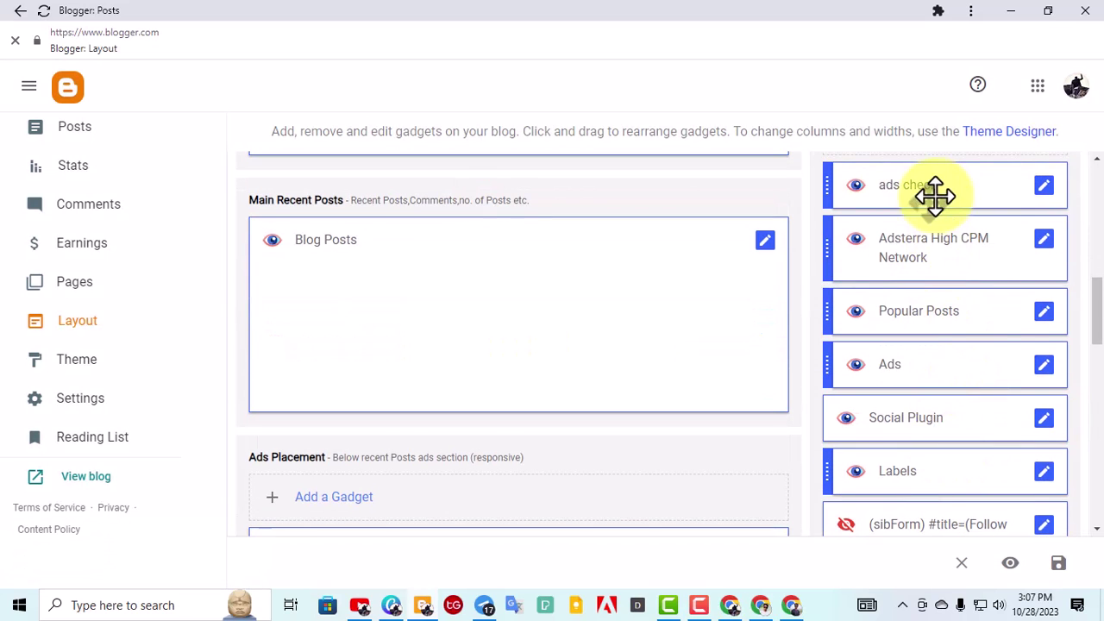
scroll(368, 401, up, 2)
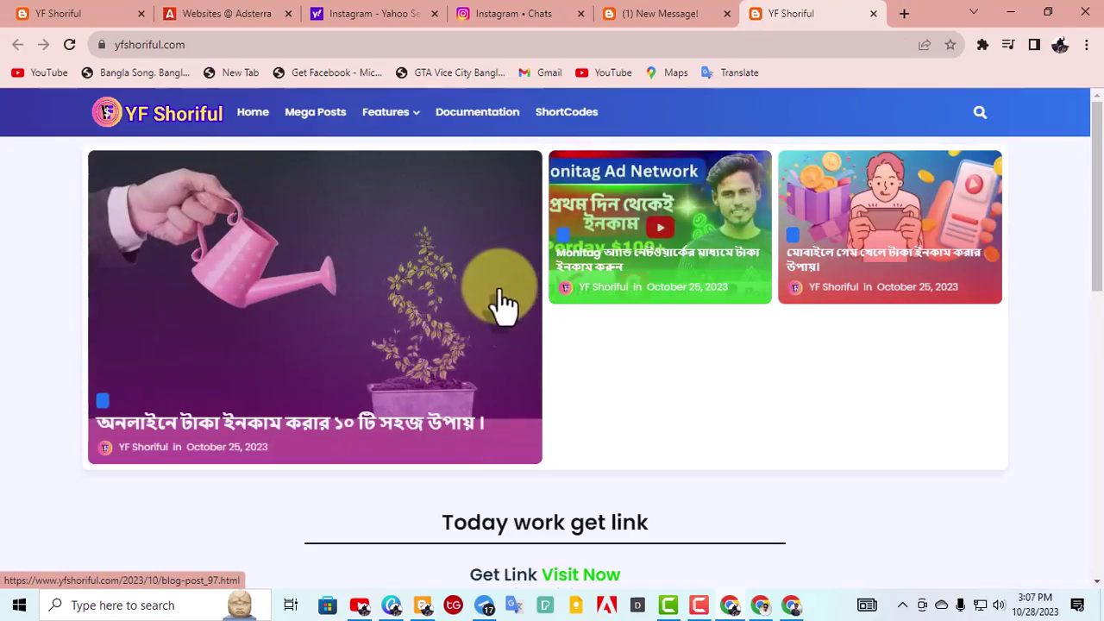
Step: Look through the live blog's homepage and open the Microjob Work post from October 26, 2023
scroll(500, 306, down, 2)
scroll(730, 296, down, 2)
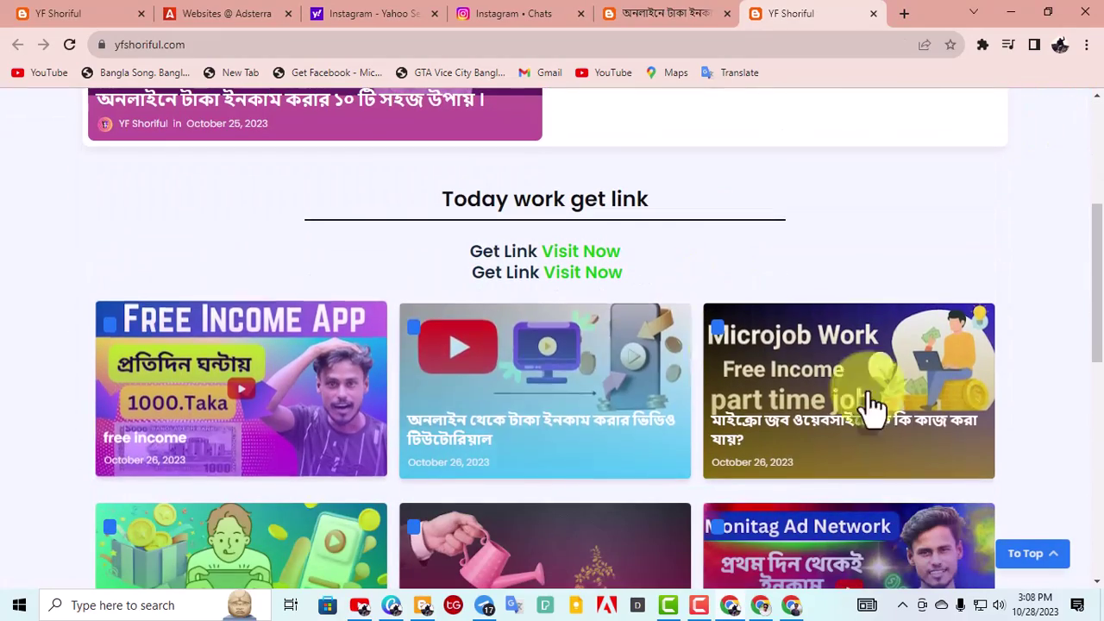
scroll(880, 394, down, 3)
scroll(859, 399, up, 1)
scroll(863, 371, up, 1)
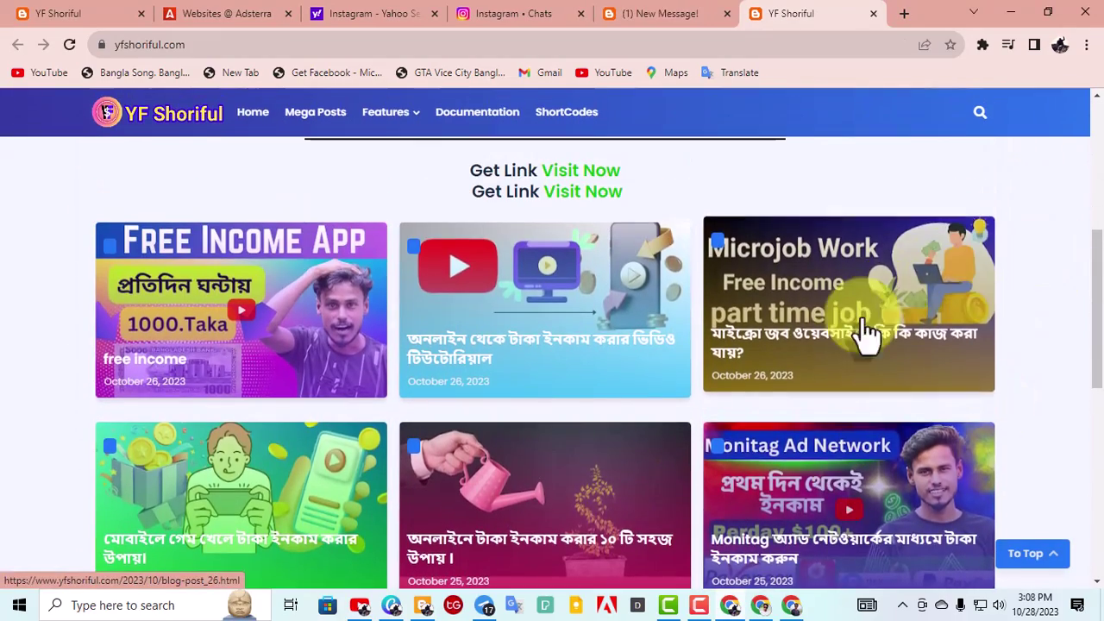
click(868, 315)
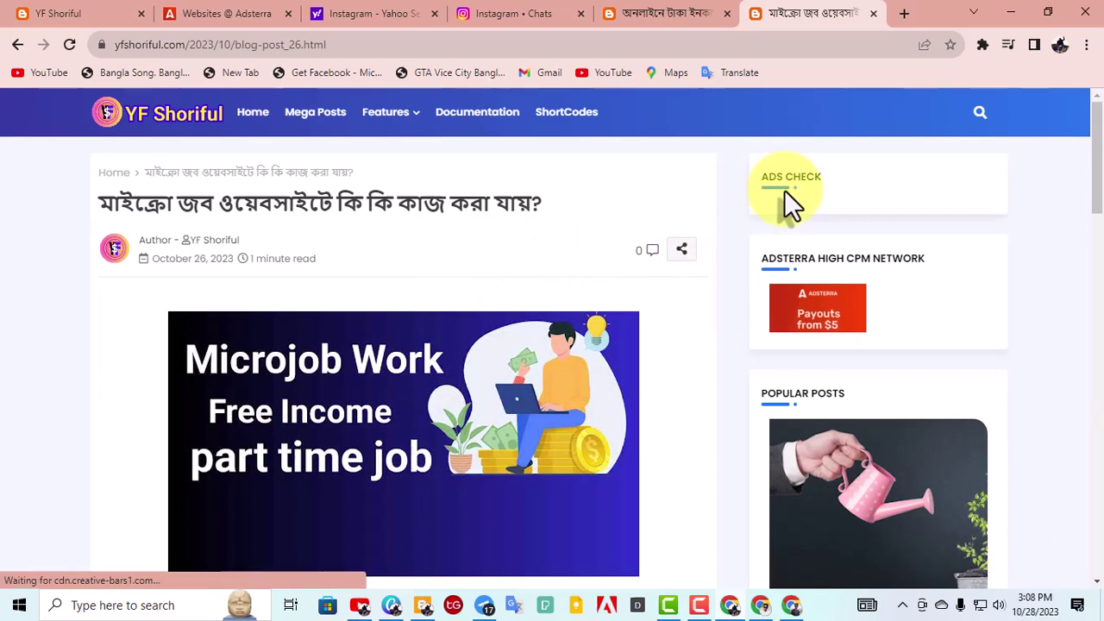
Step: Reload the Microjob Work post twice and examine its article and sidebar for the ads, including the "ads check" area
right_click(78, 322)
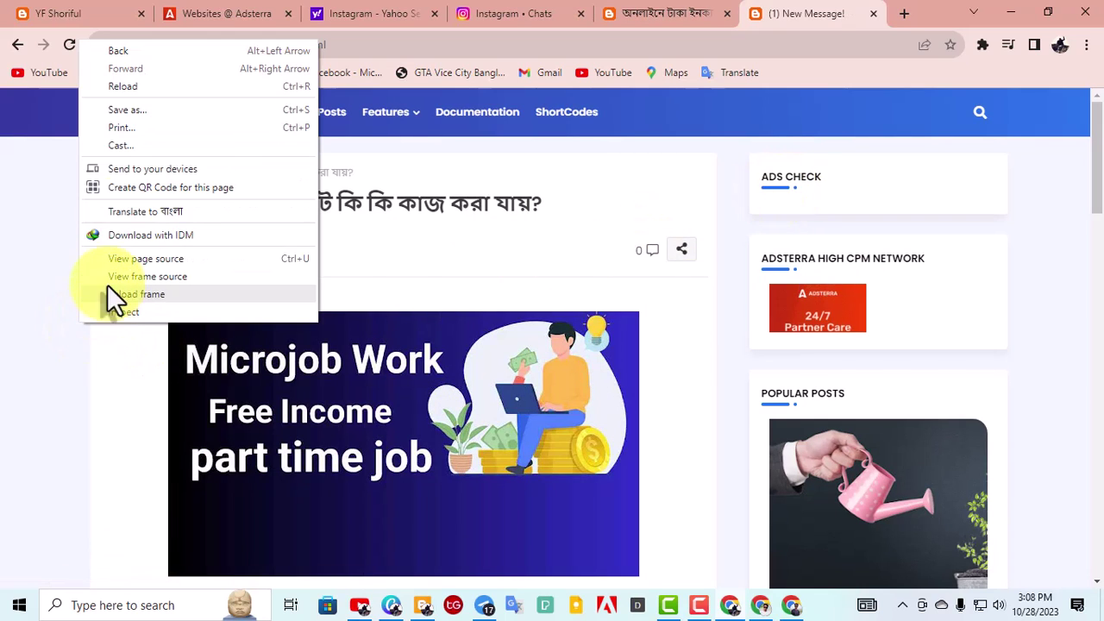
click(137, 85)
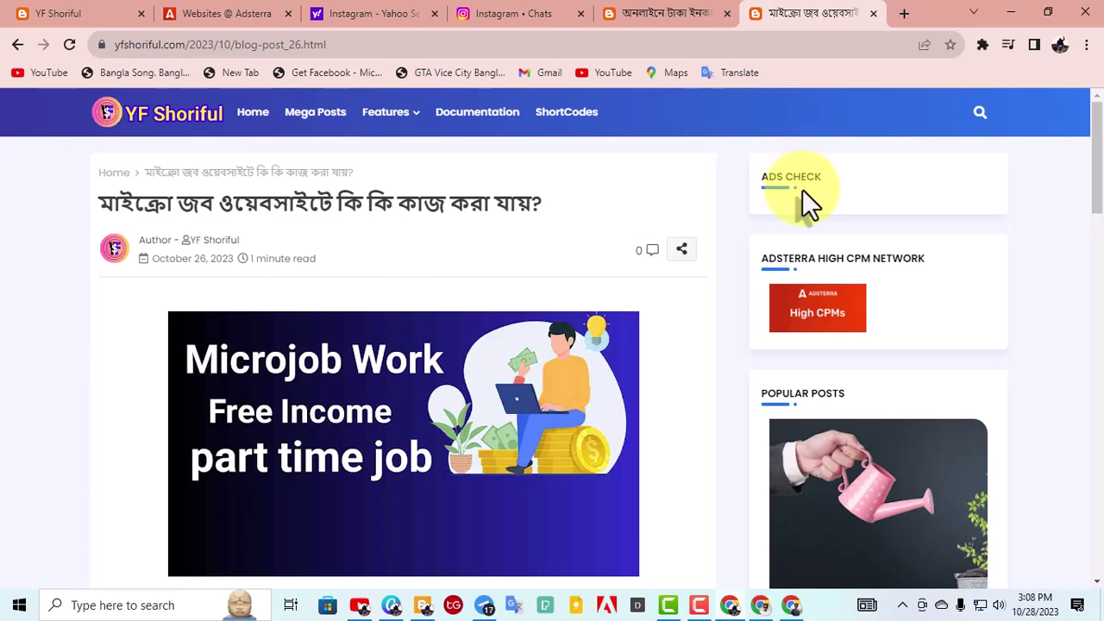
right_click(69, 367)
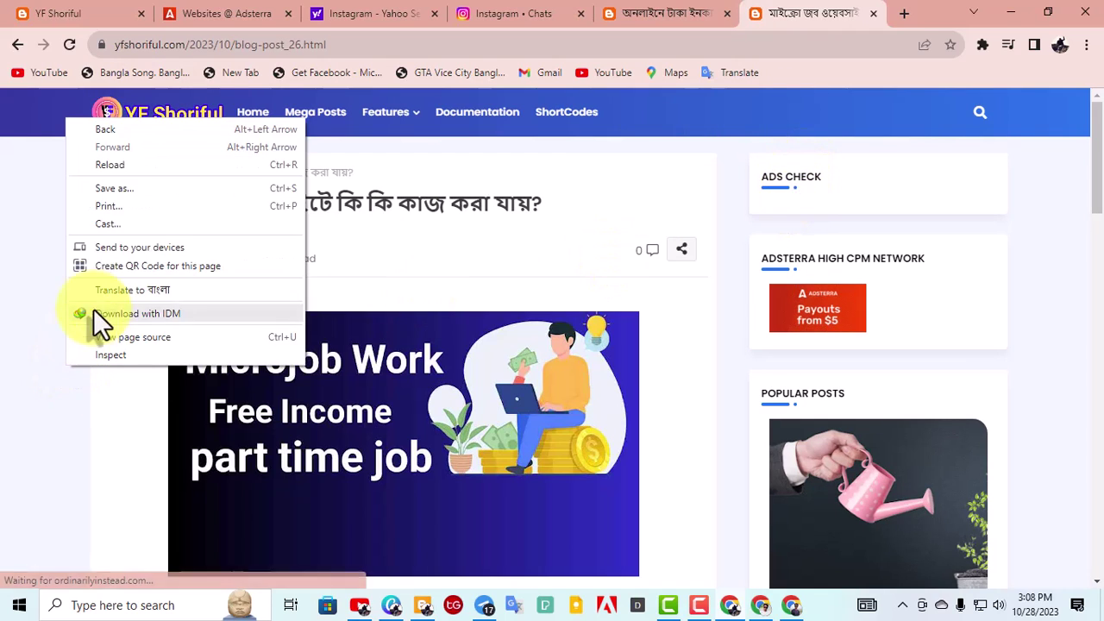
click(129, 165)
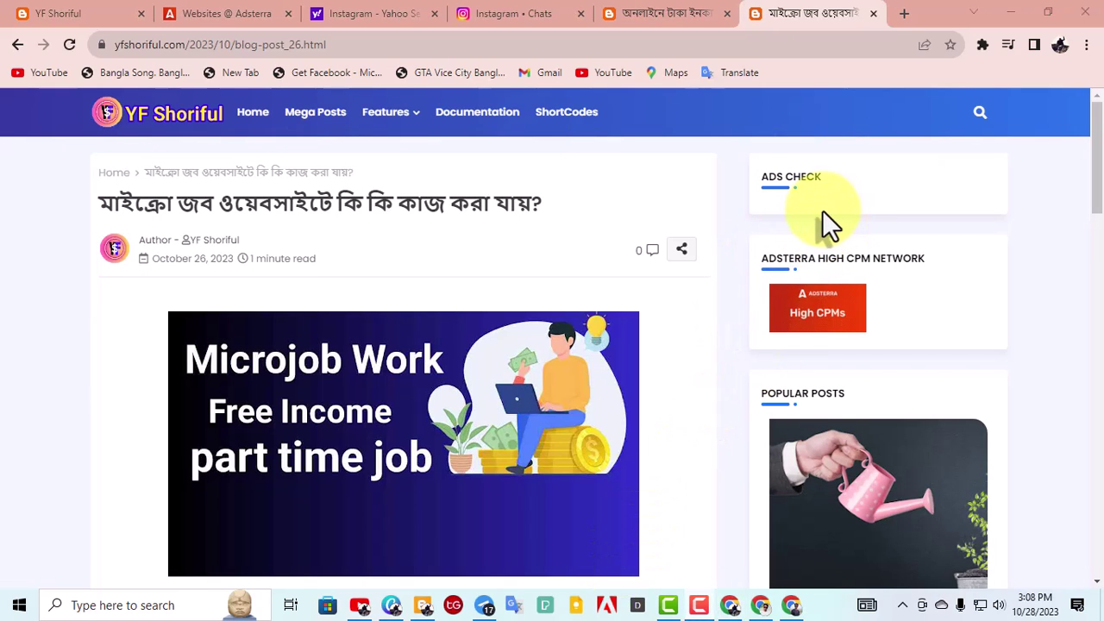
scroll(869, 362, down, 10)
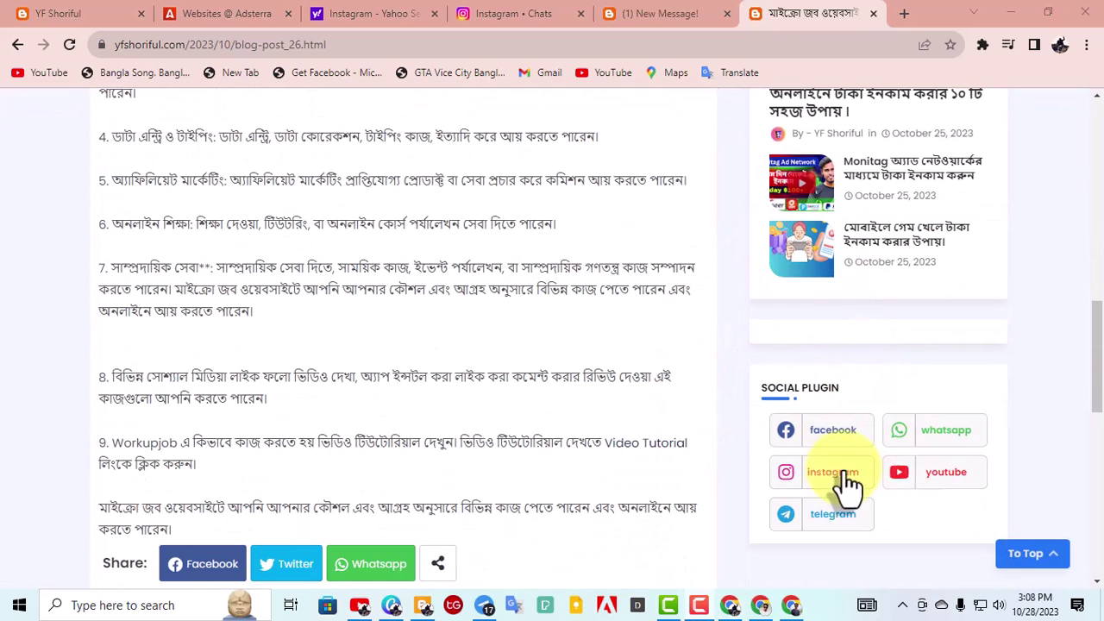
scroll(906, 487, up, 5)
scroll(893, 487, down, 4)
scroll(814, 414, up, 15)
scroll(802, 237, up, 3)
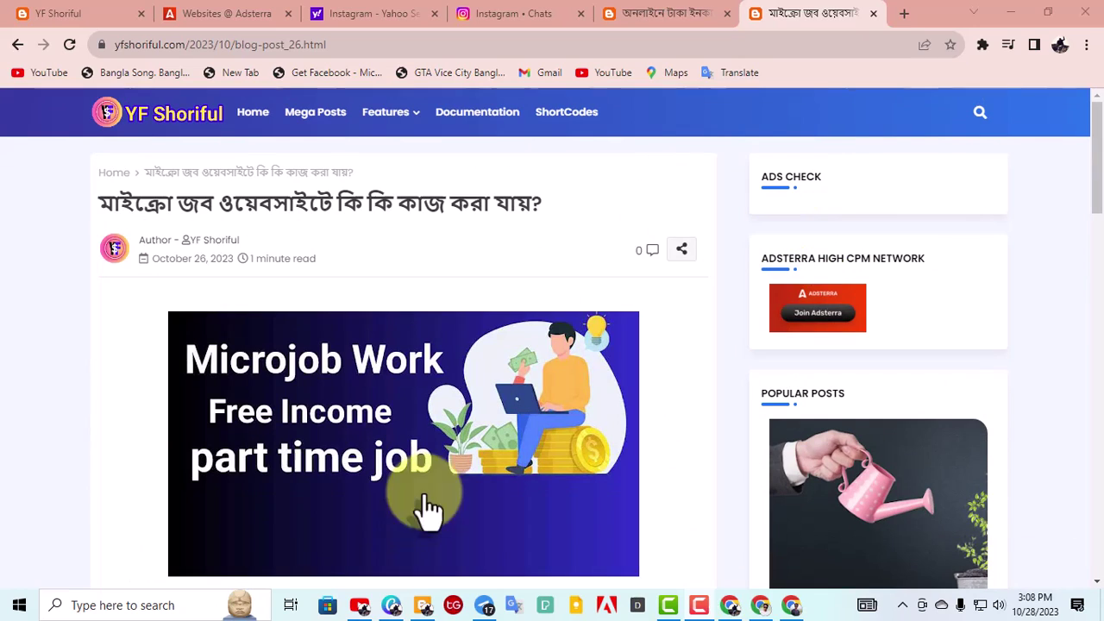
Step: Return to the Blogger layout and remove the "ads check" gadget from the Sidebar Right section
click(421, 607)
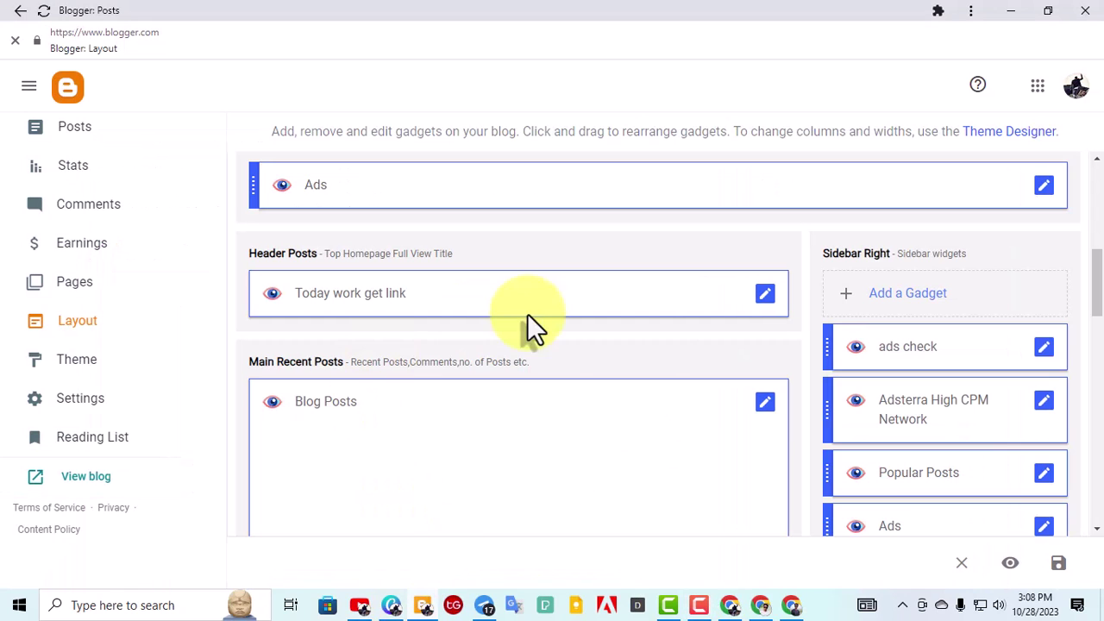
click(1043, 348)
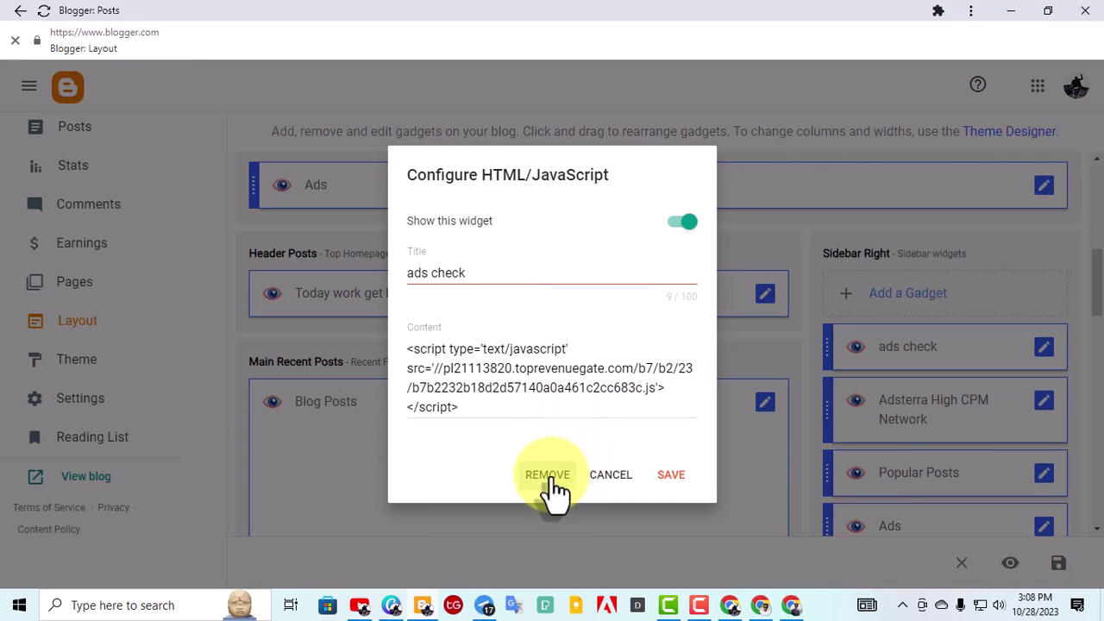
click(548, 474)
click(662, 371)
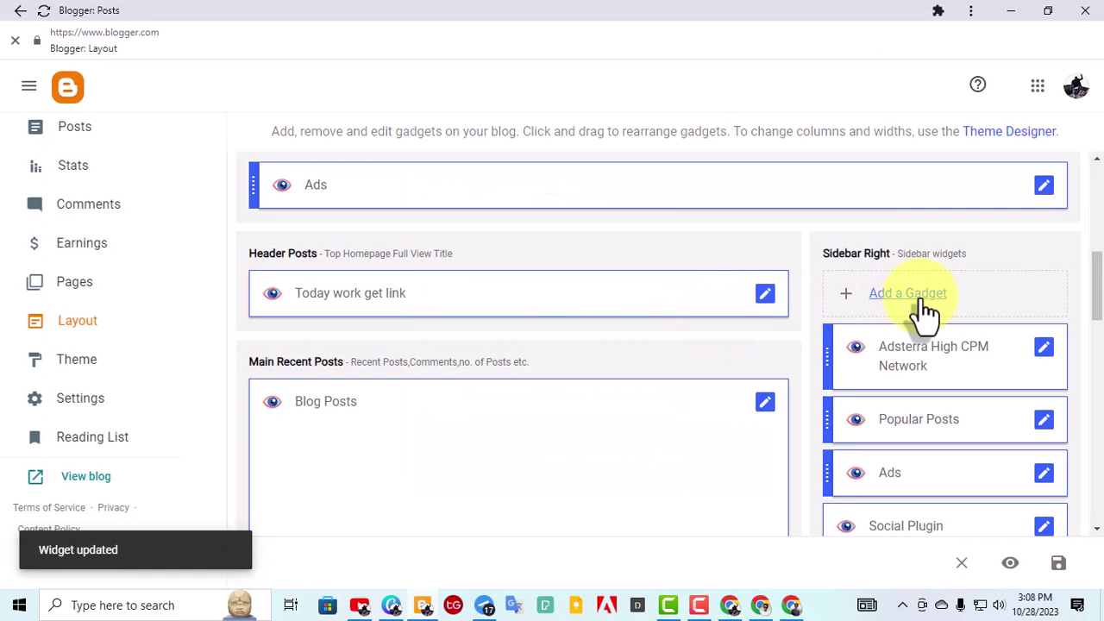
click(916, 295)
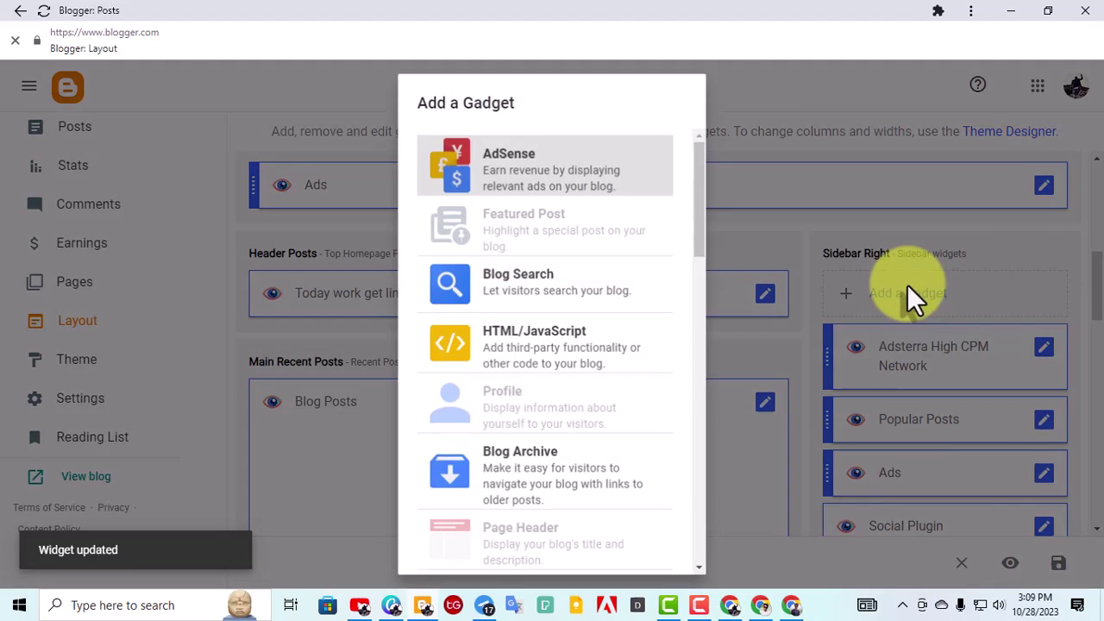
click(739, 362)
scroll(999, 432, down, 3)
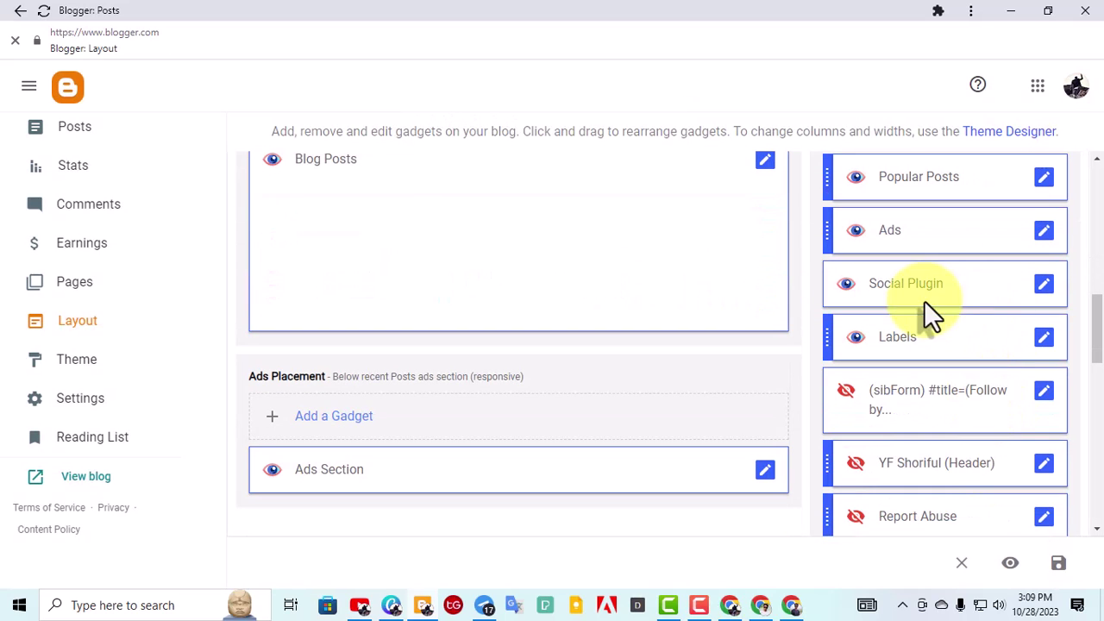
click(1044, 285)
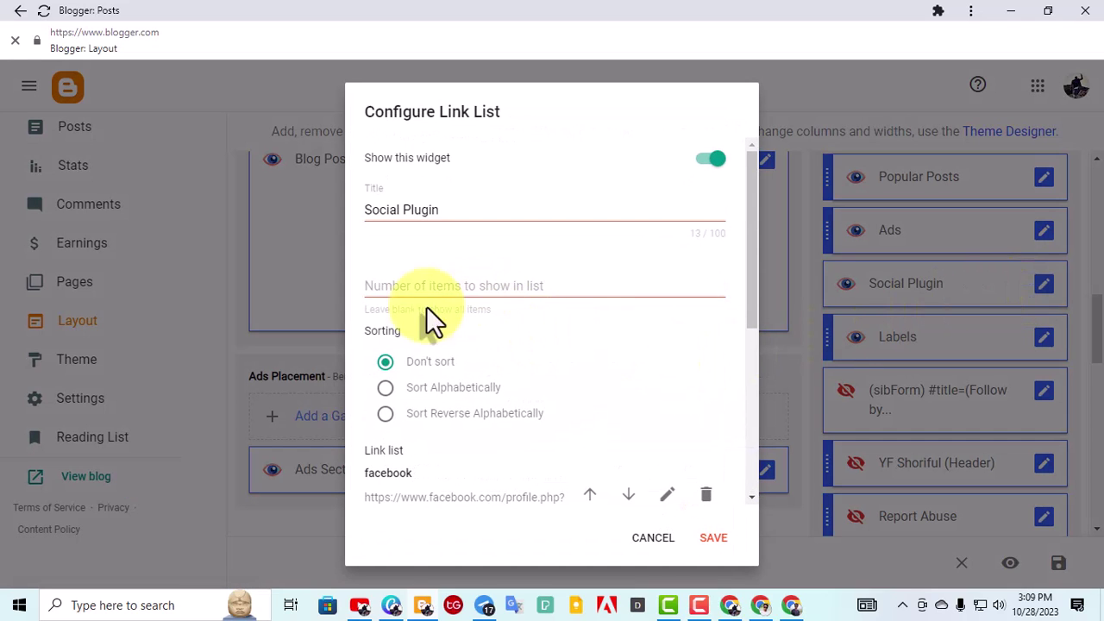
scroll(447, 302, down, 5)
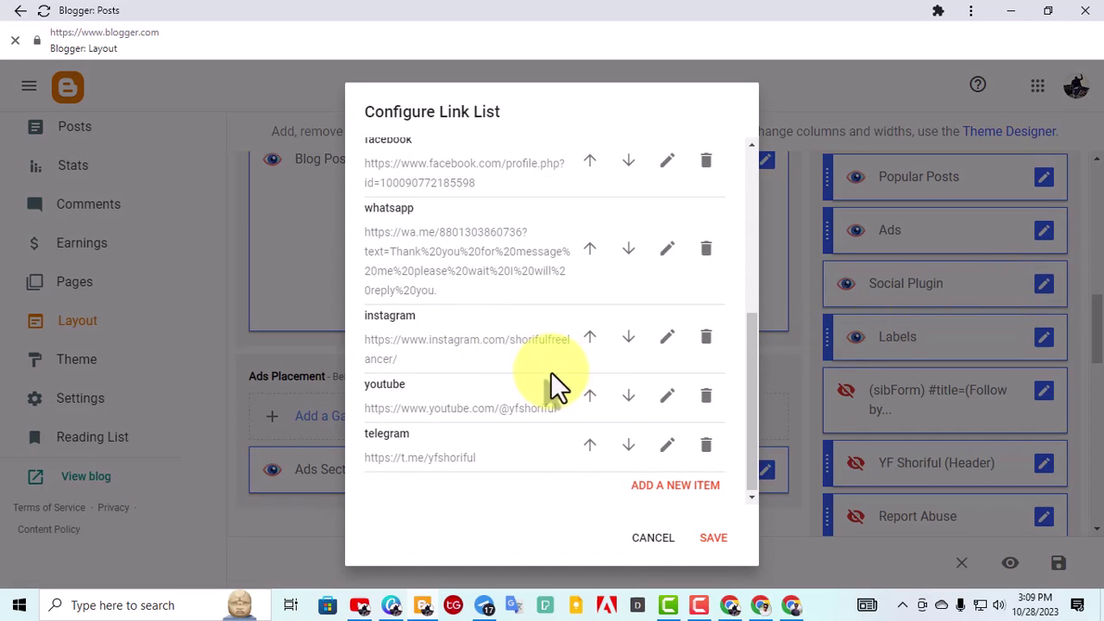
click(652, 486)
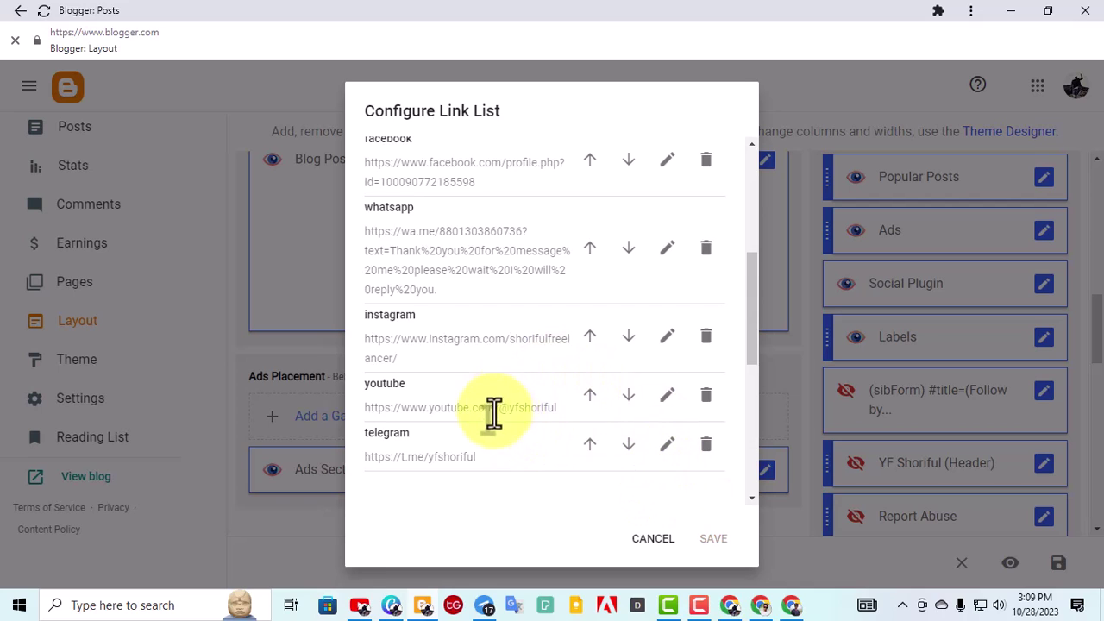
scroll(500, 413, down, 3)
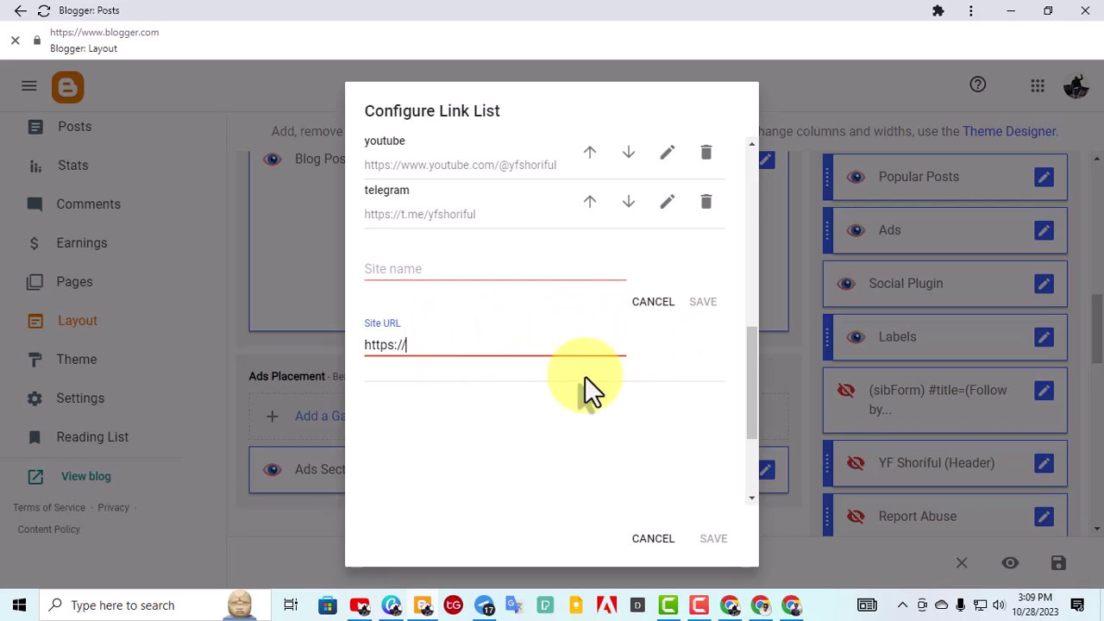
scroll(608, 363, down, 2)
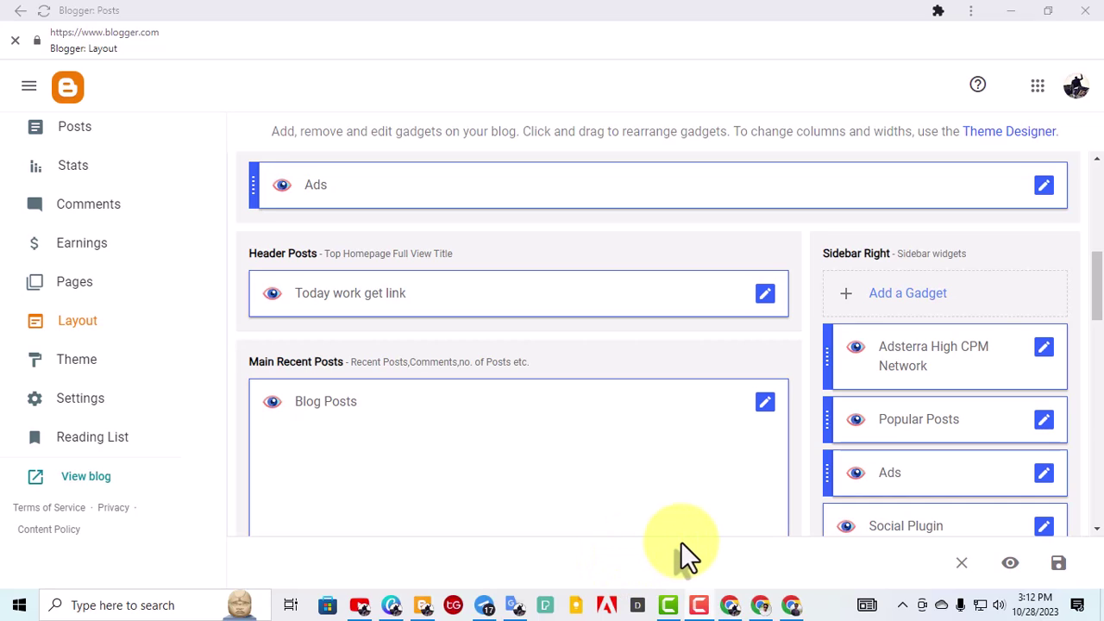
Step: Start a new HTML/JavaScript gadget in the Sidebar Right section and paste the title "রেজিস্ট্রেশন করুন এবং এখন উইড্র করুন ১০০ টাকা নগদে"
click(907, 298)
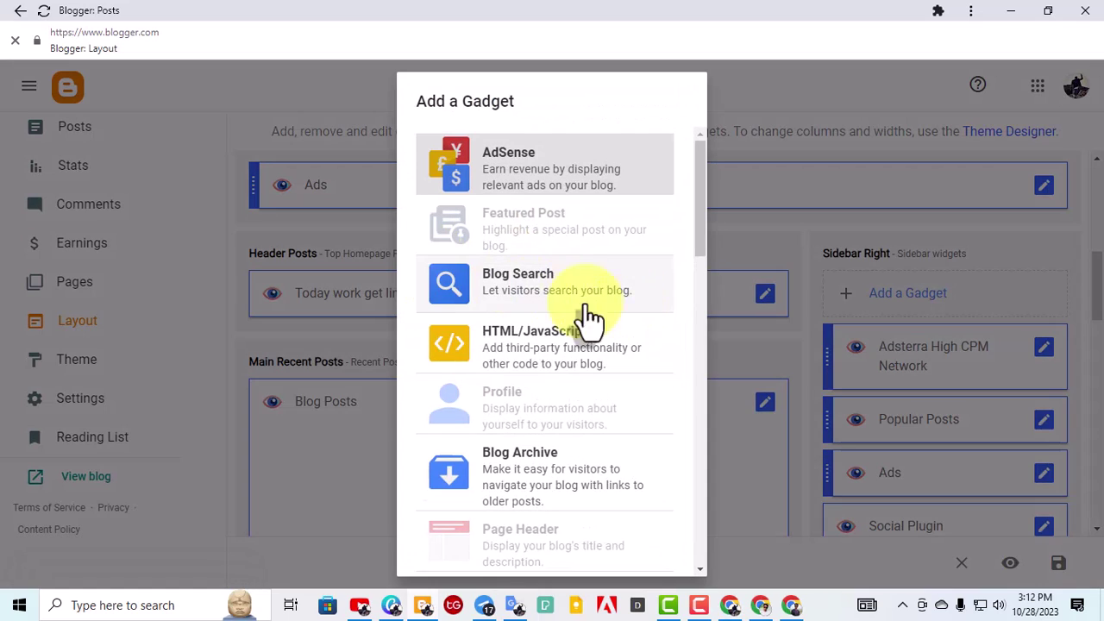
click(566, 370)
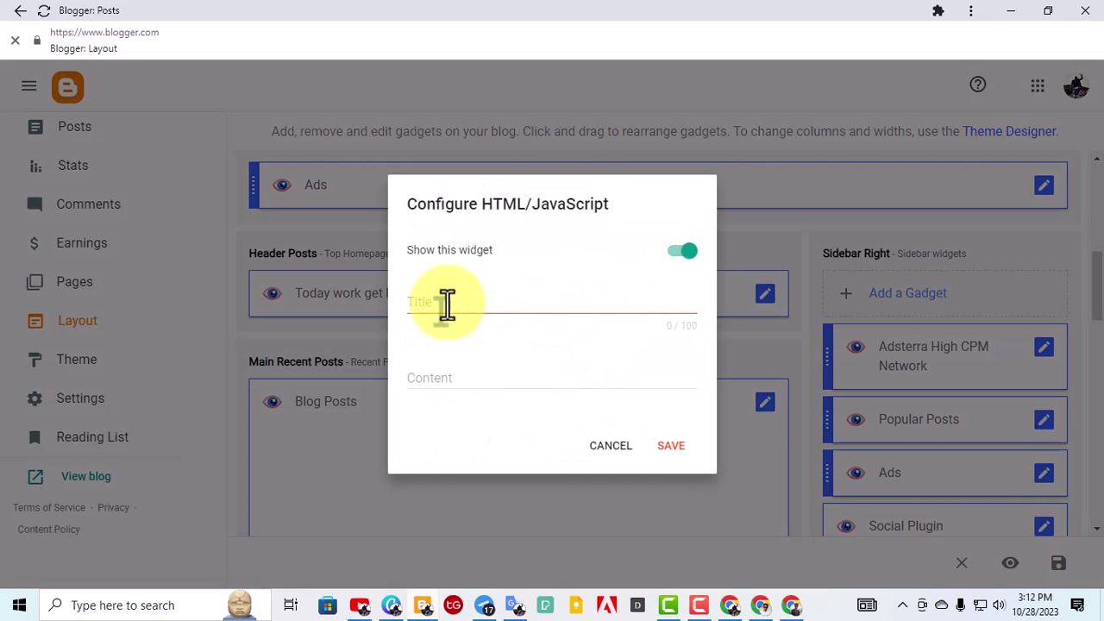
right_click(447, 301)
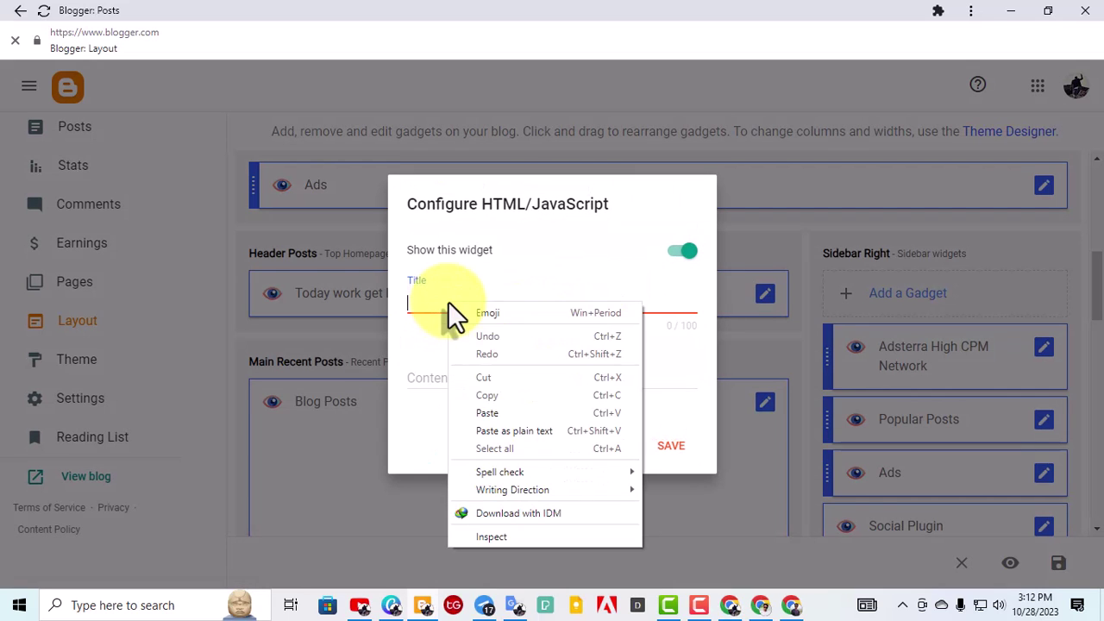
click(516, 412)
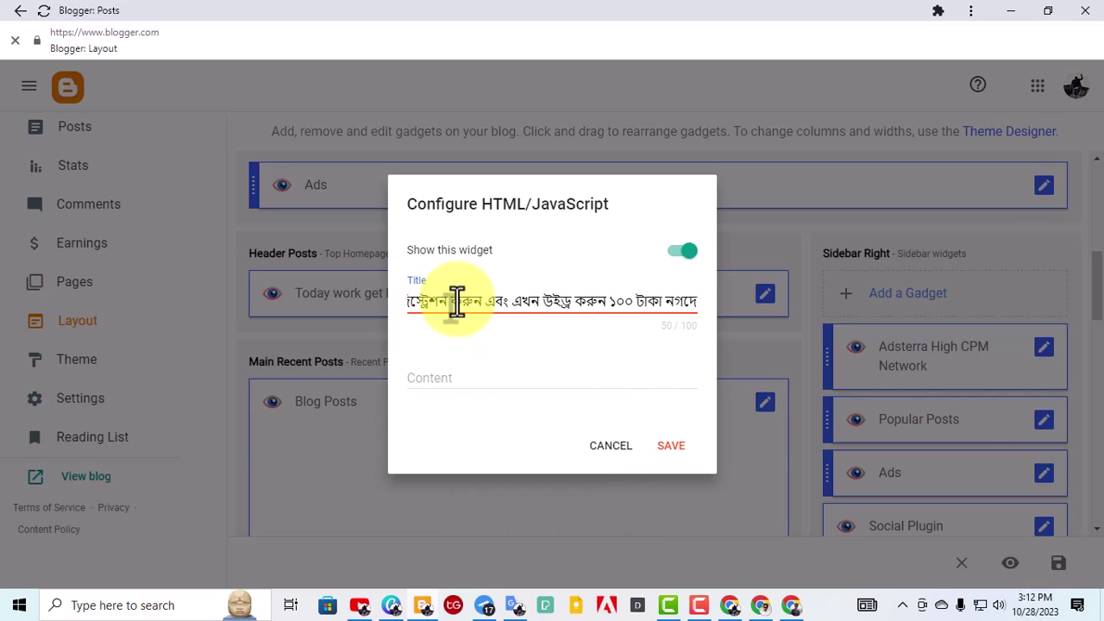
key(Home)
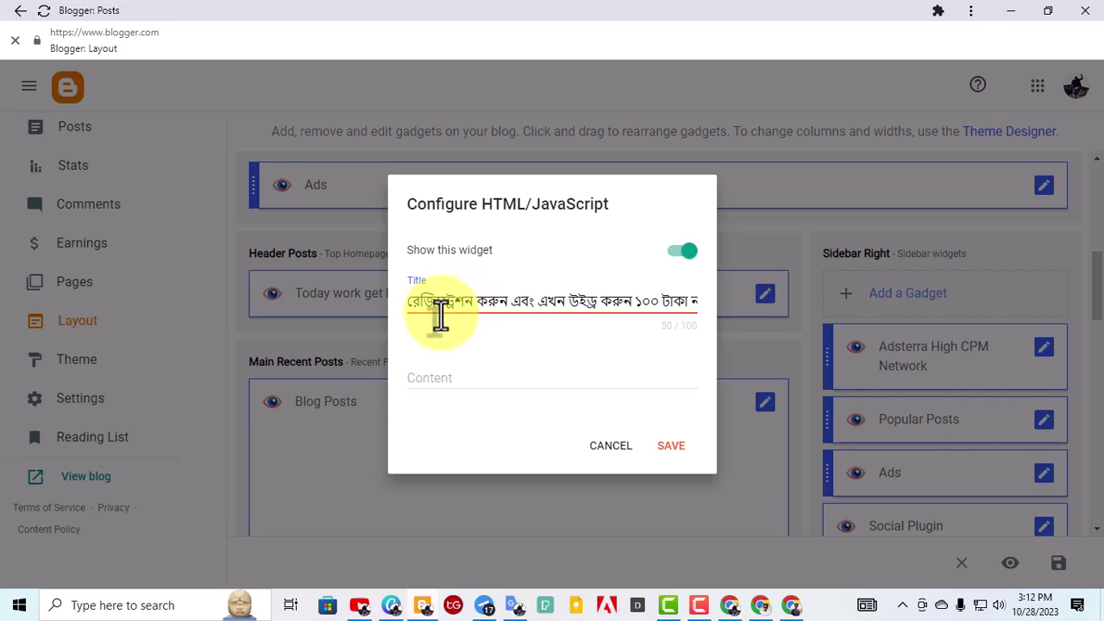
click(538, 304)
key(End)
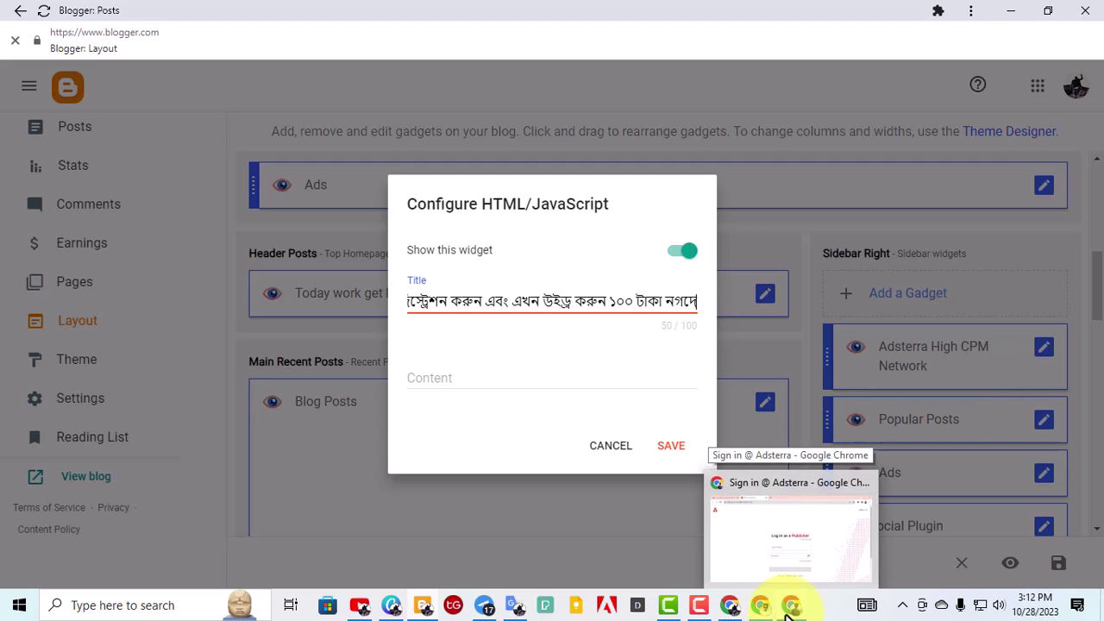
Step: Switch to Adsterra's Websites page in Chrome and copy the Social Bar ad code for yfshoriful.com
click(706, 553)
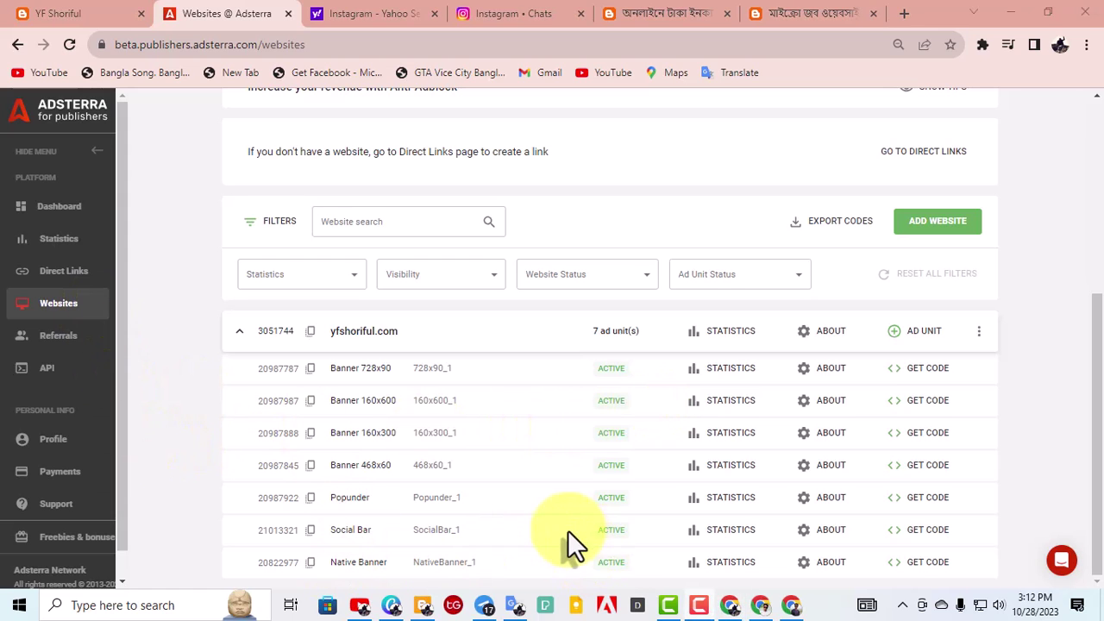
click(920, 529)
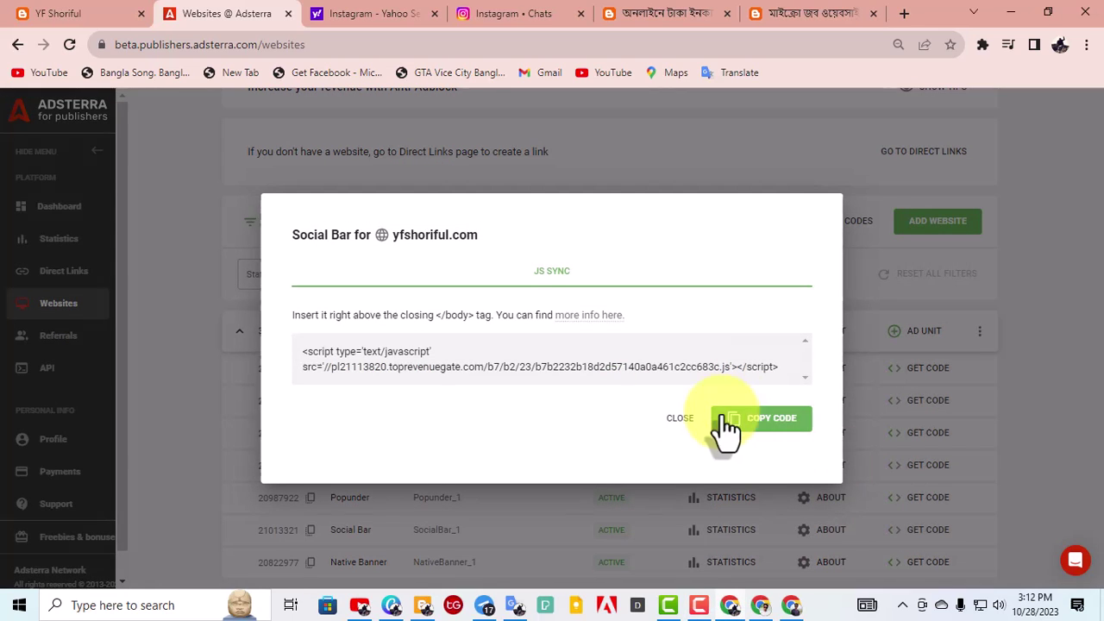
click(748, 424)
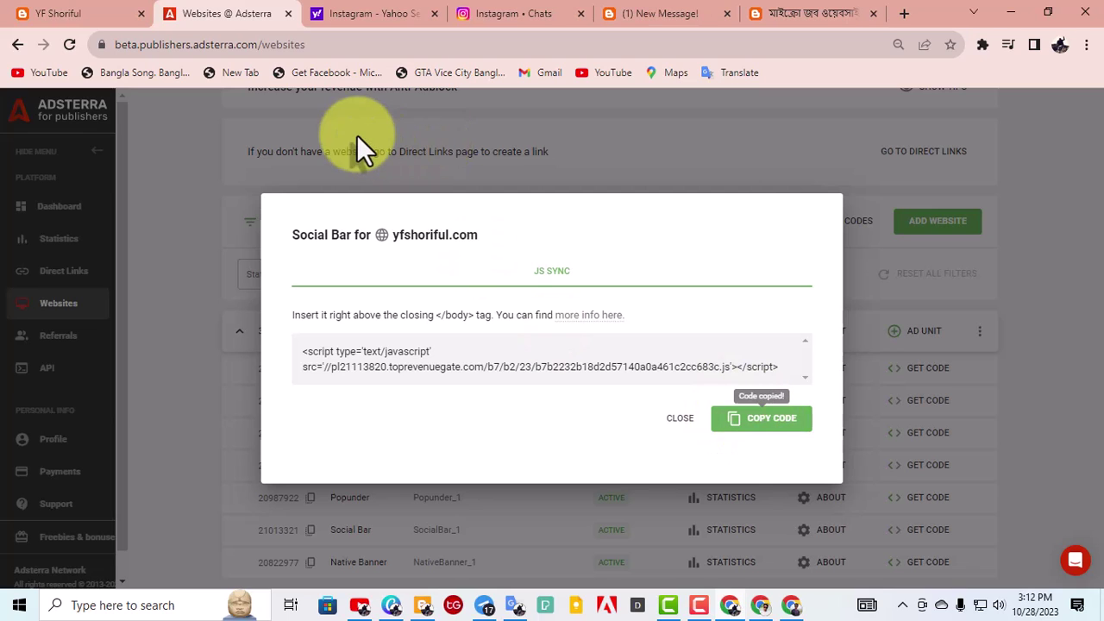
click(361, 16)
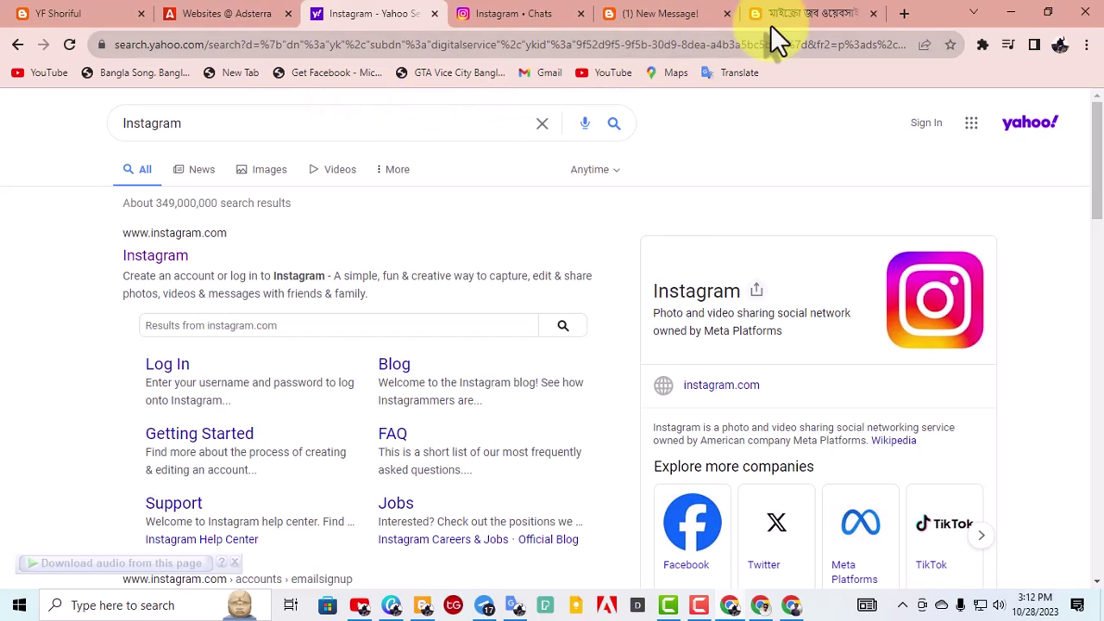
Step: Return to the Blogger gadget form, paste the copied Social Bar script as its content, and save the gadget
click(421, 605)
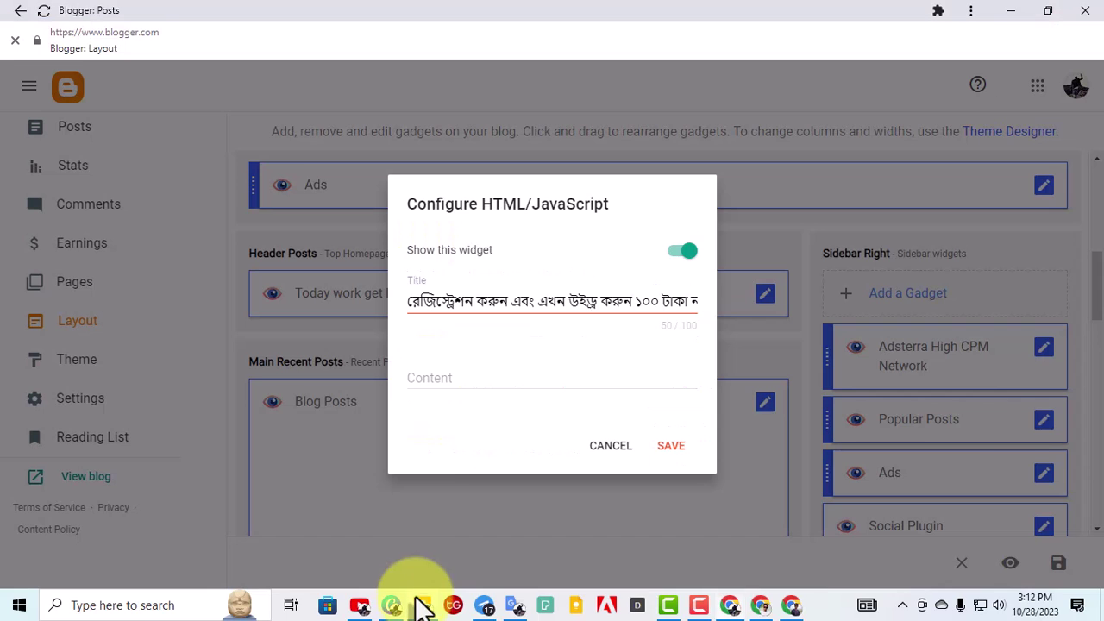
click(481, 380)
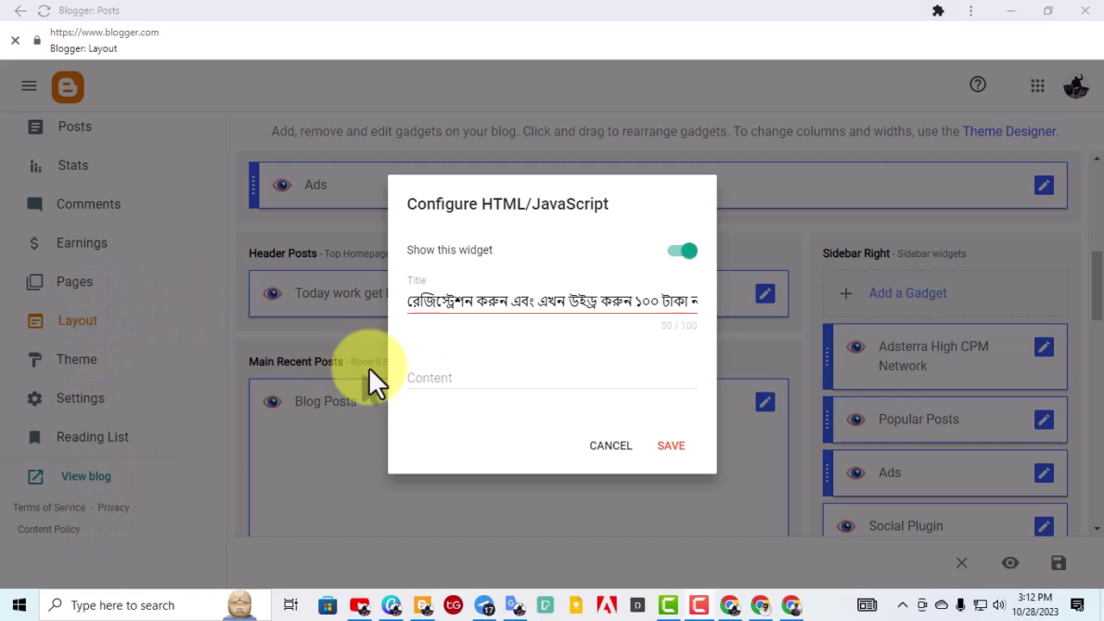
click(438, 383)
right_click(443, 381)
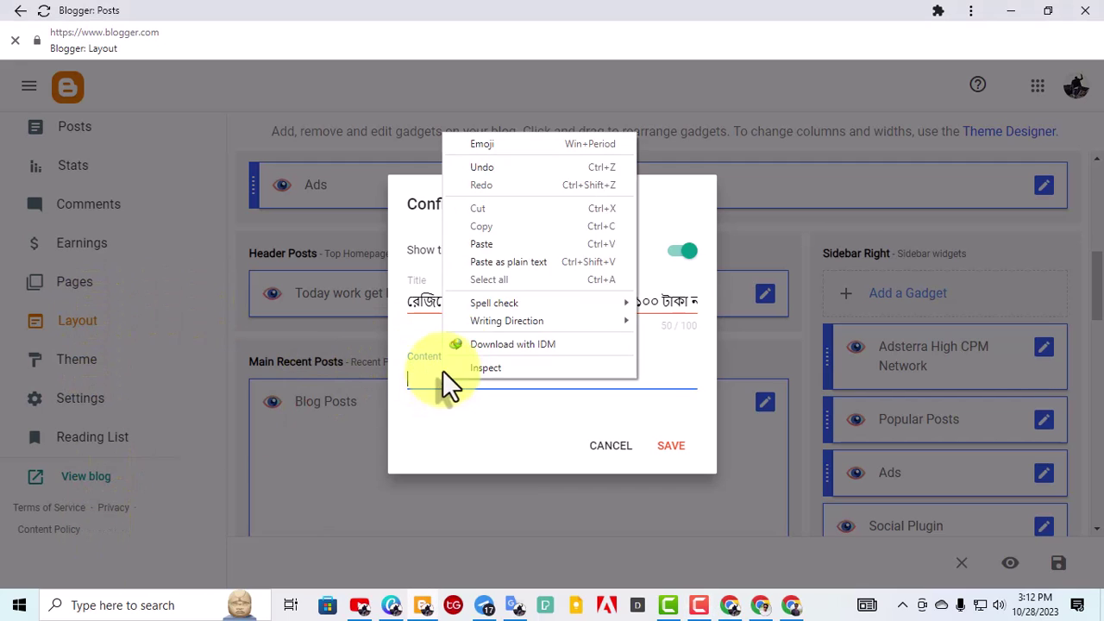
click(474, 242)
click(673, 476)
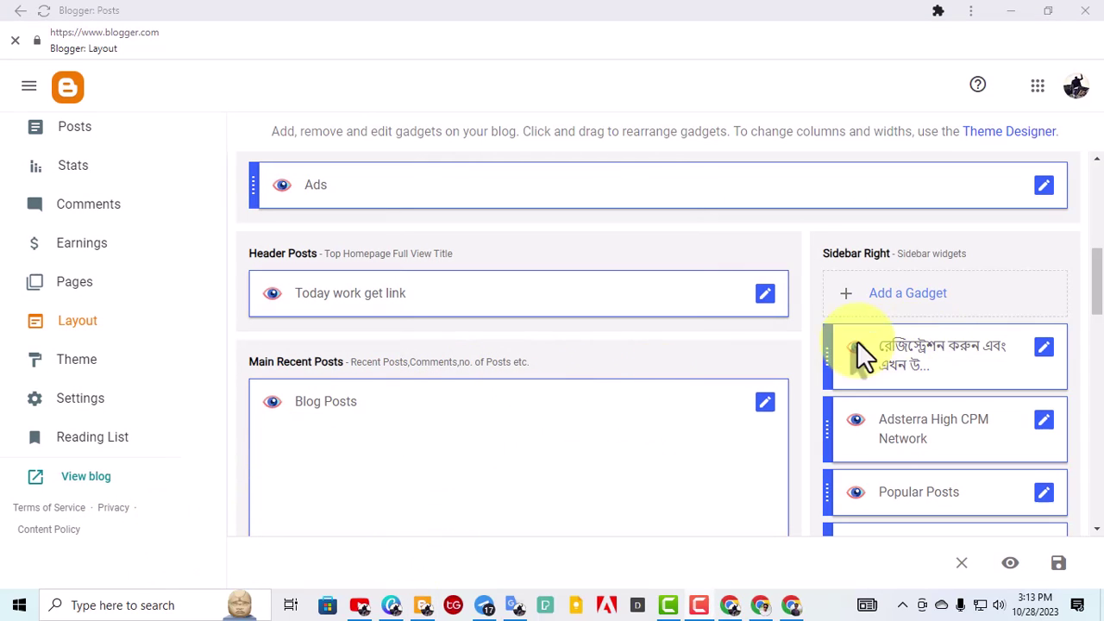
Step: View the live blog, open the featured October 25, 2023 post, and examine the new gadget's sidebar area for ads
click(86, 477)
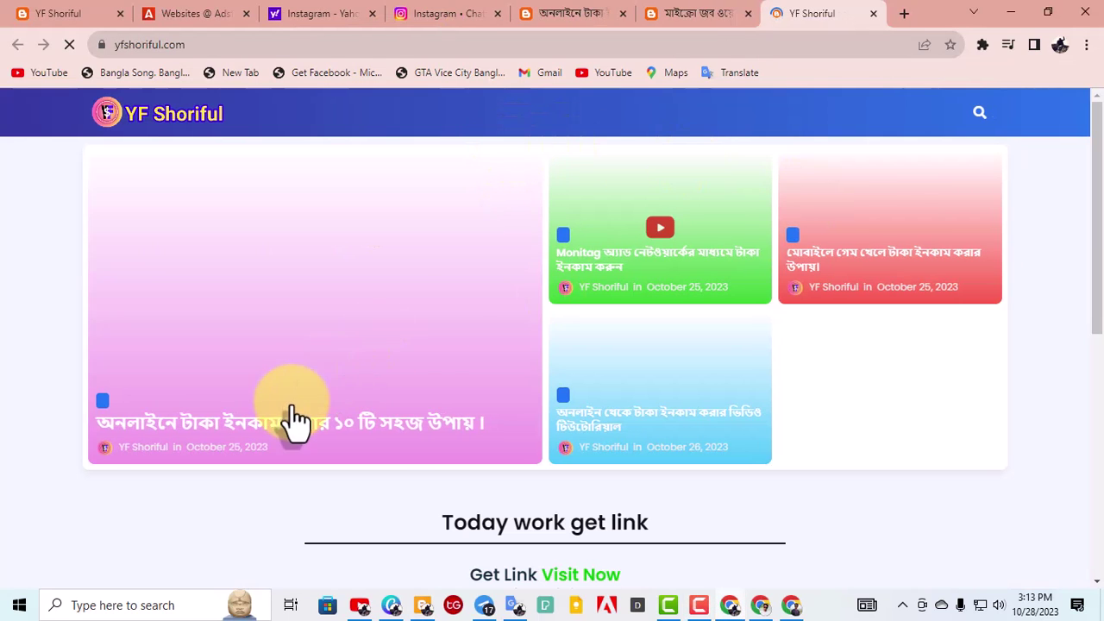
click(365, 294)
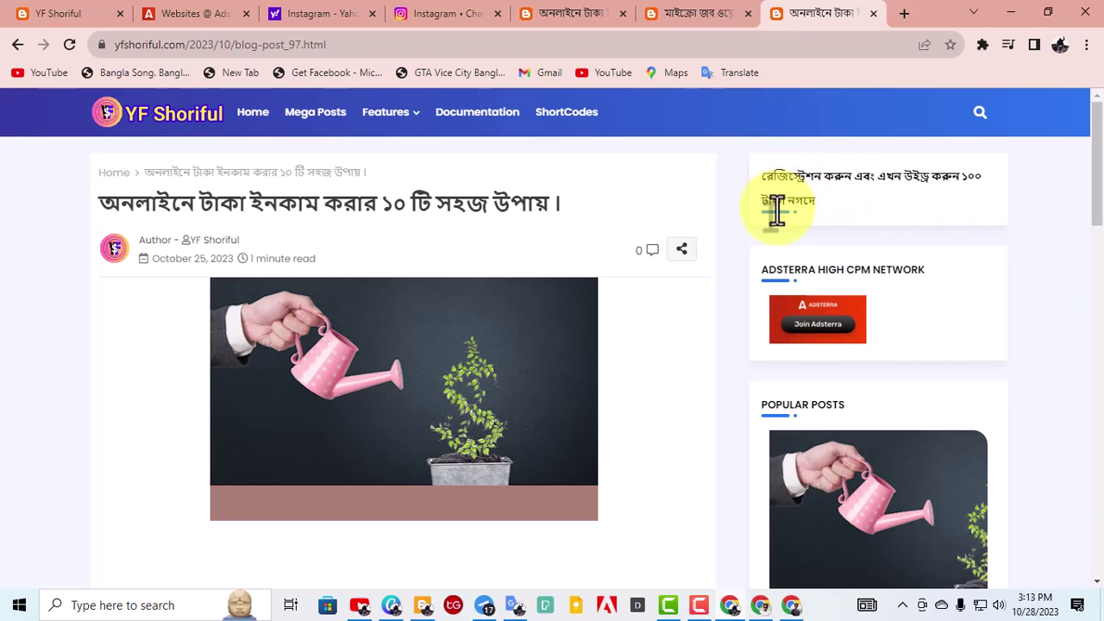
scroll(781, 249, down, 1)
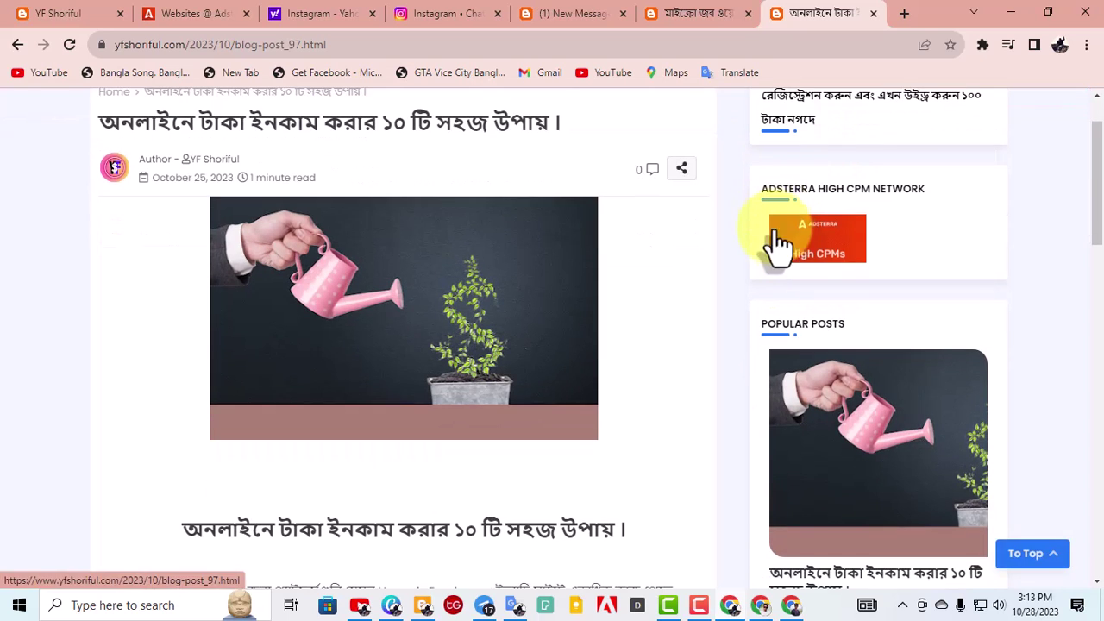
scroll(785, 197, up, 1)
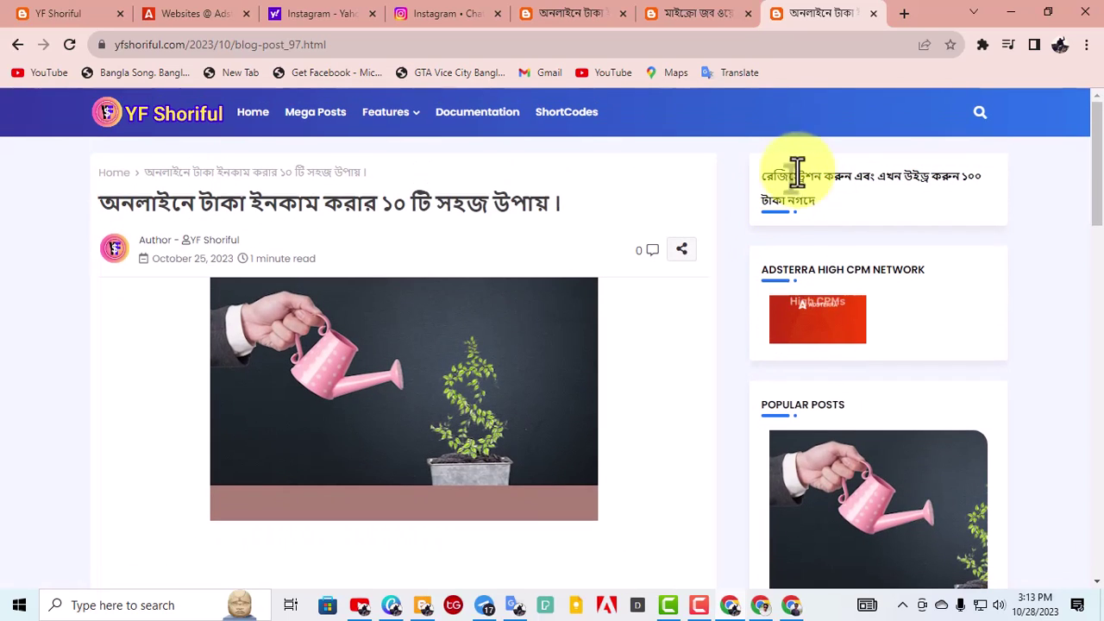
scroll(779, 210, down, 1)
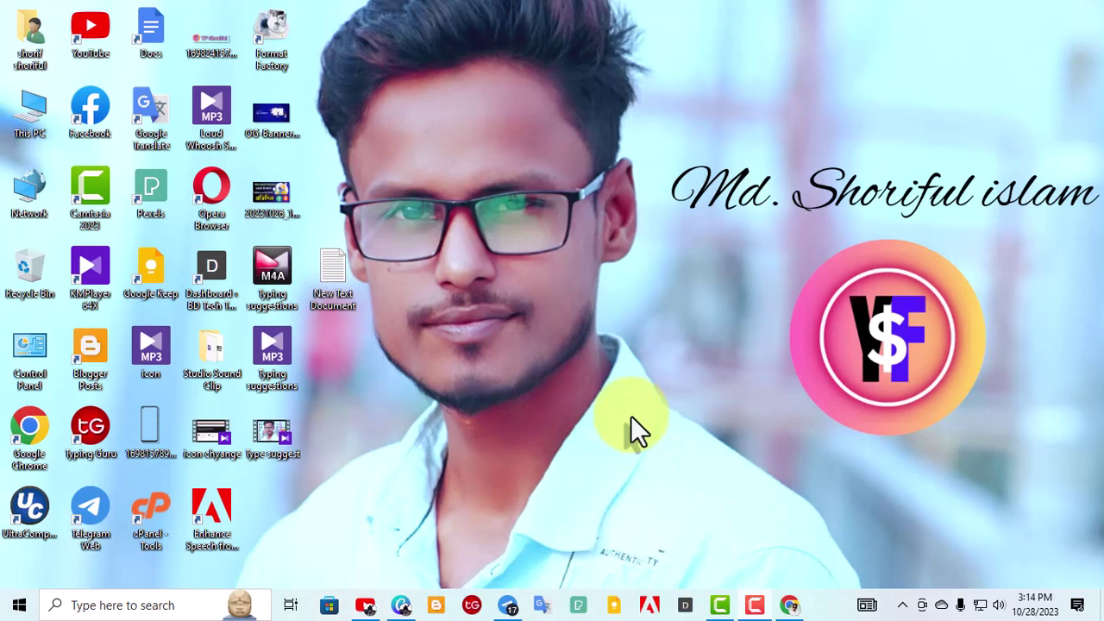